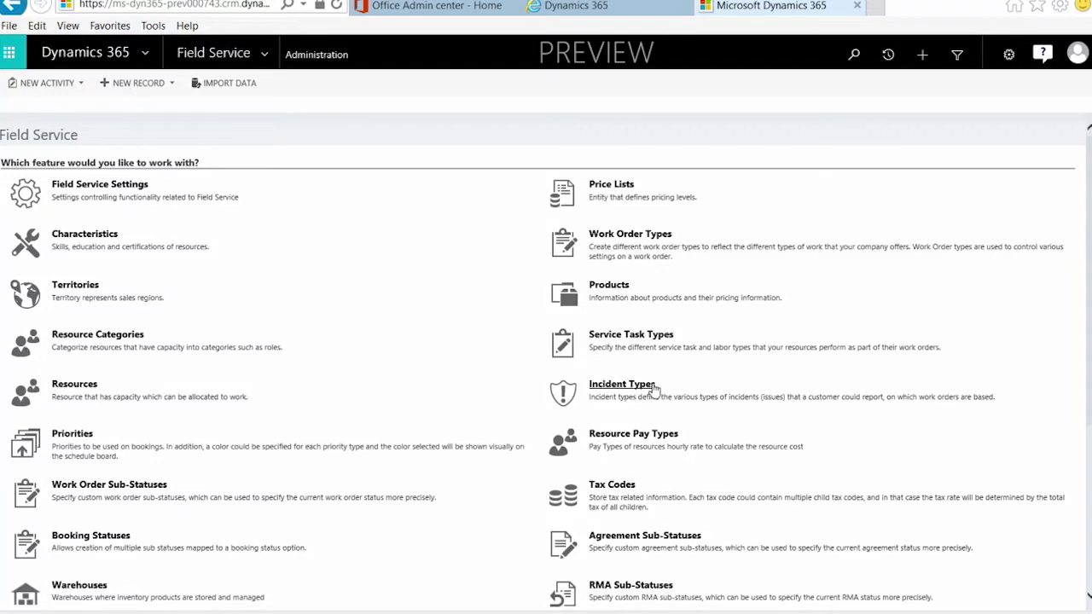
- Create a new incident type named "Printer Cleanup" in the Field Service administration area
click(653, 388)
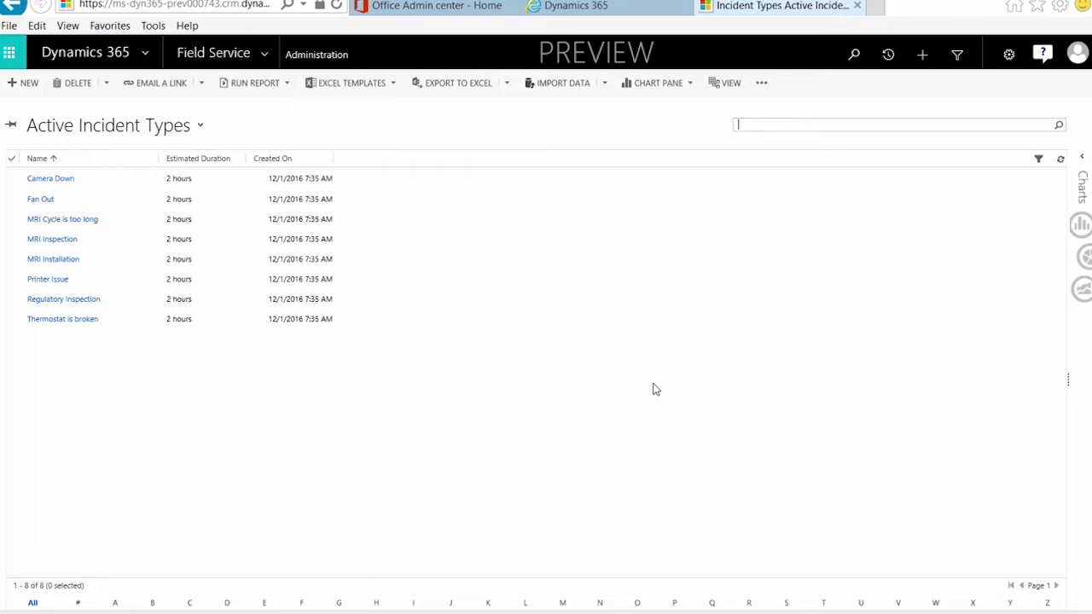
click(26, 85)
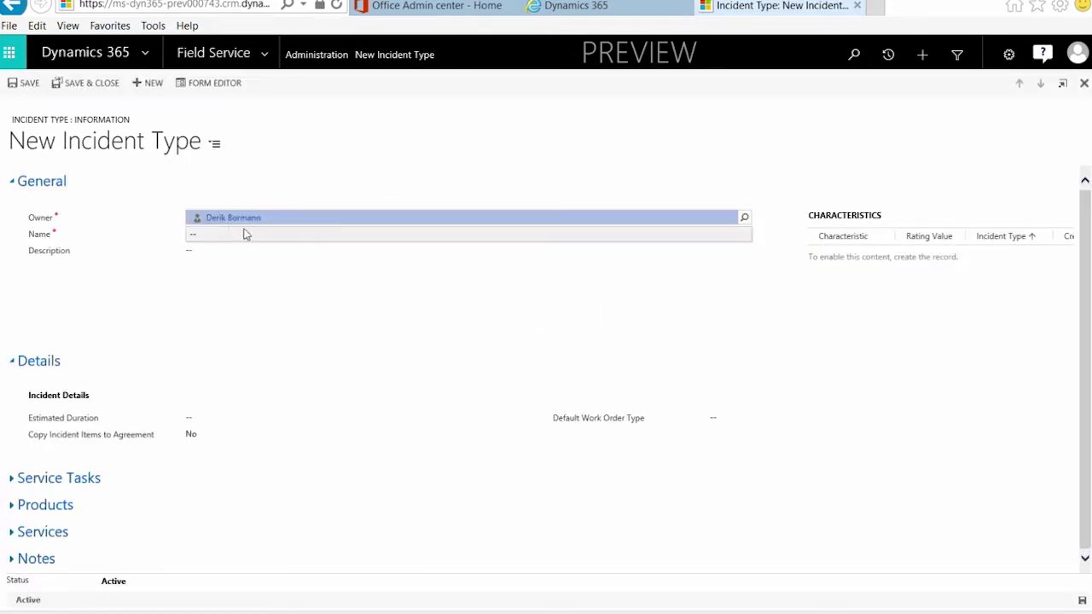
click(240, 233)
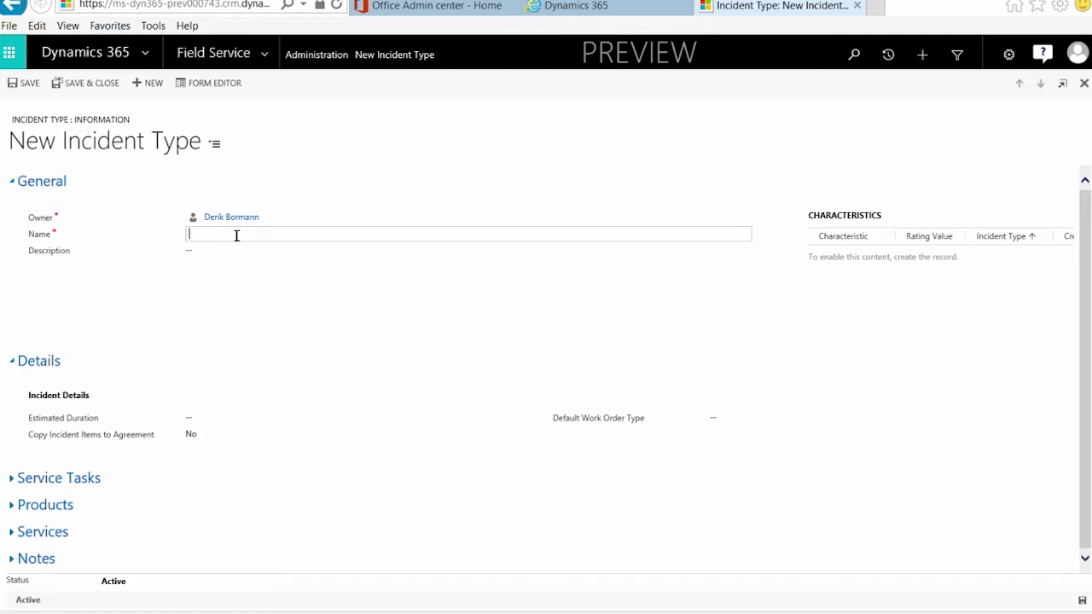
text(Printer CleanUp)
key(Tab)
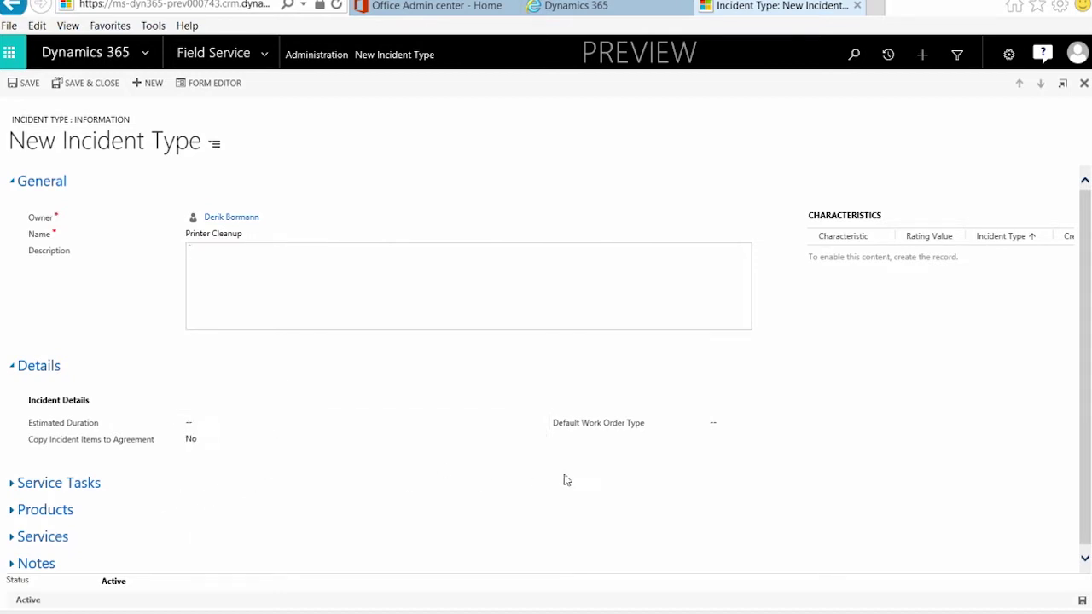
- Set the incident type's default work order type to Preventative Maintenance and save the record
click(723, 426)
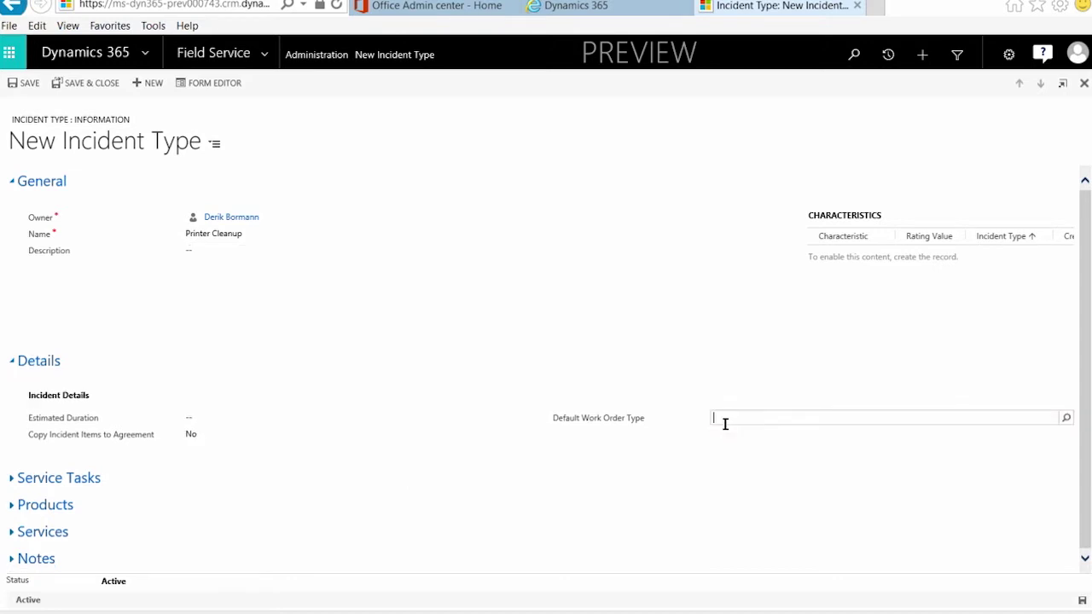
click(1065, 421)
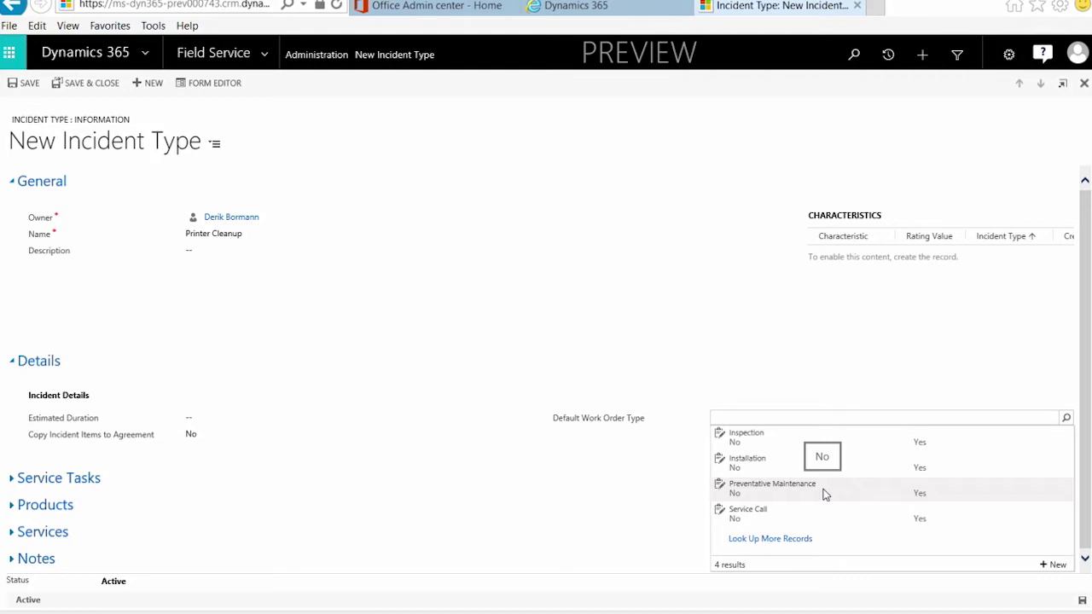
click(812, 492)
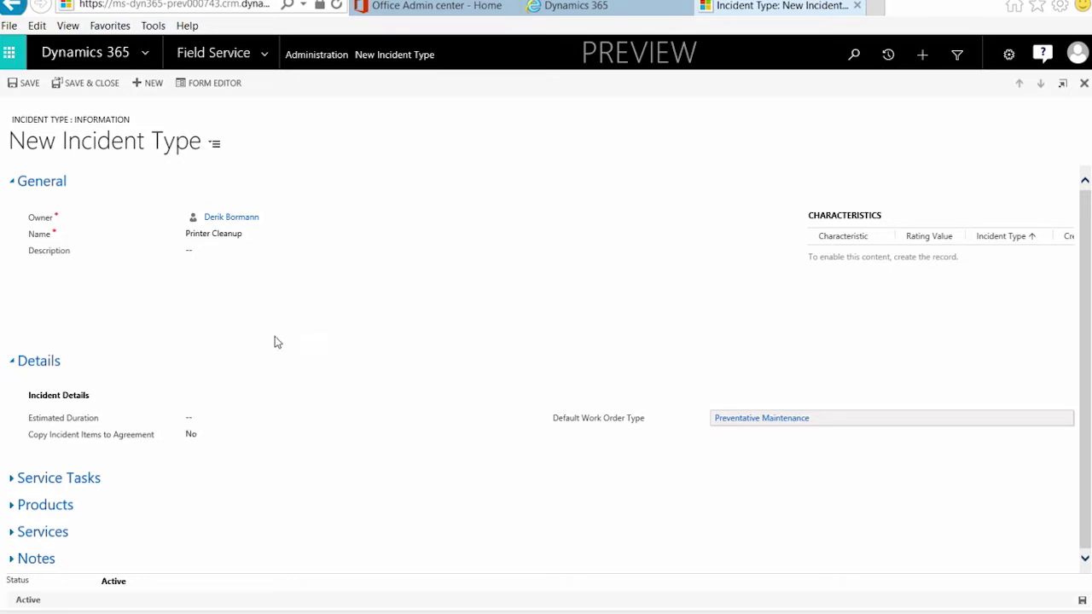
click(25, 87)
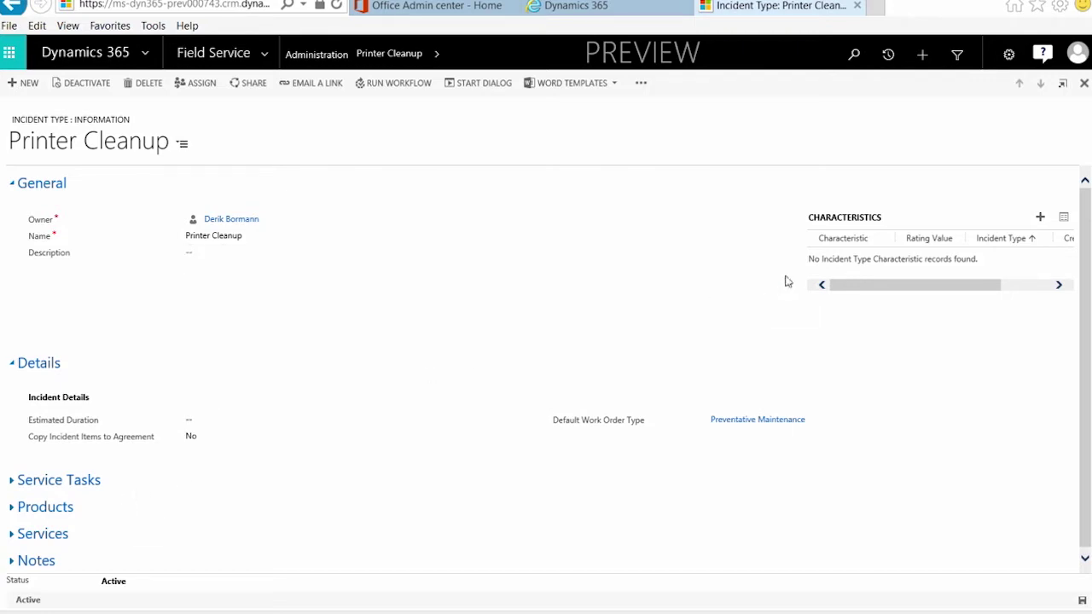
- Add the Building 12 Access characteristic to the Printer Cleanup incident type without a rating value, and save it
click(1041, 221)
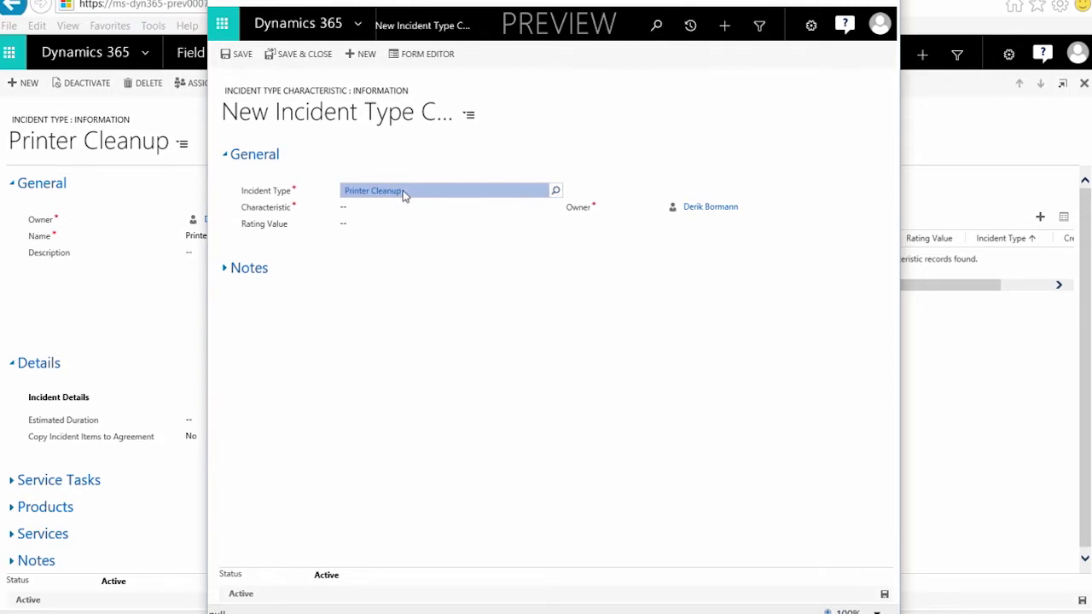
click(375, 208)
click(556, 208)
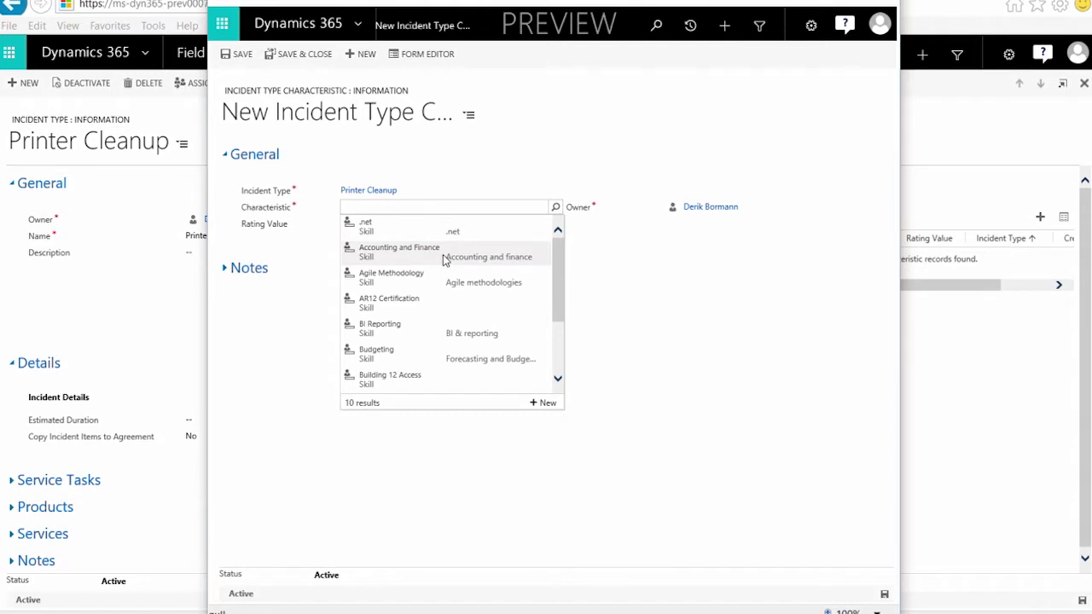
scroll(412, 290, down, 3)
scroll(412, 291, down, 2)
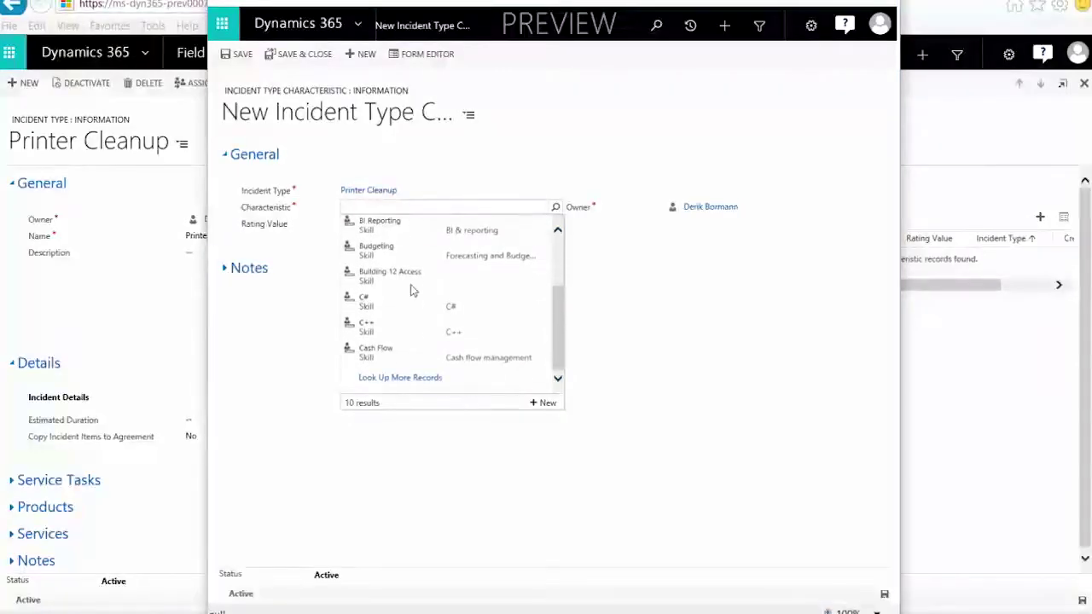
scroll(411, 291, up, 1)
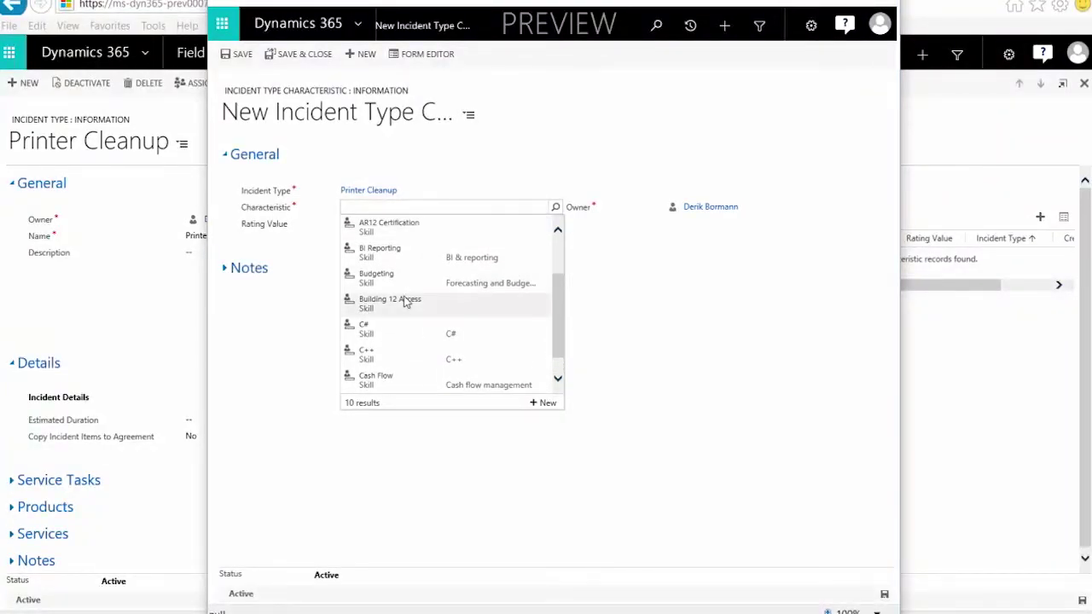
click(406, 304)
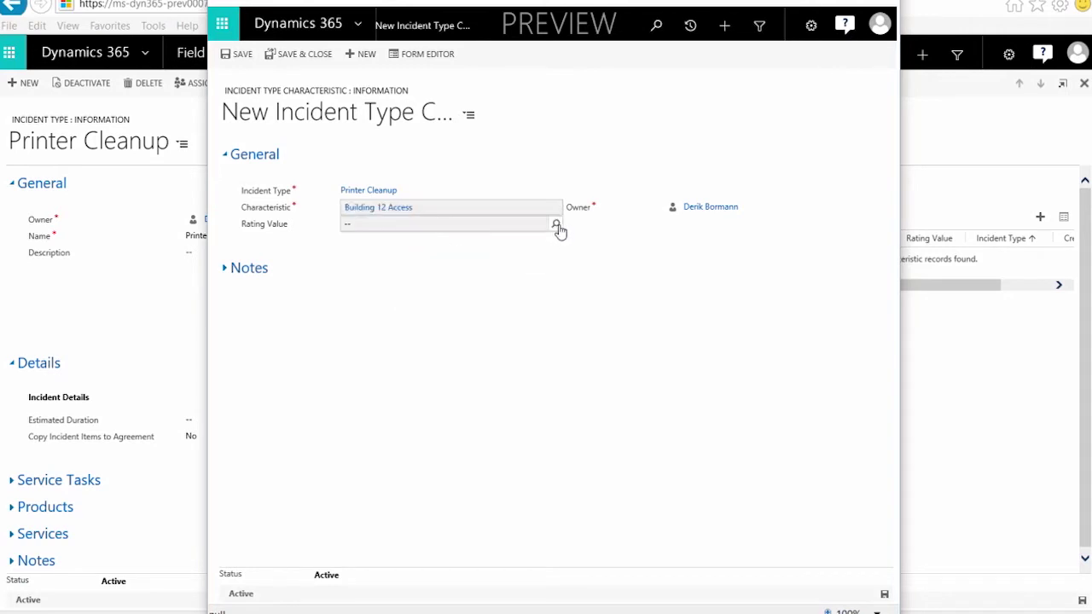
click(557, 225)
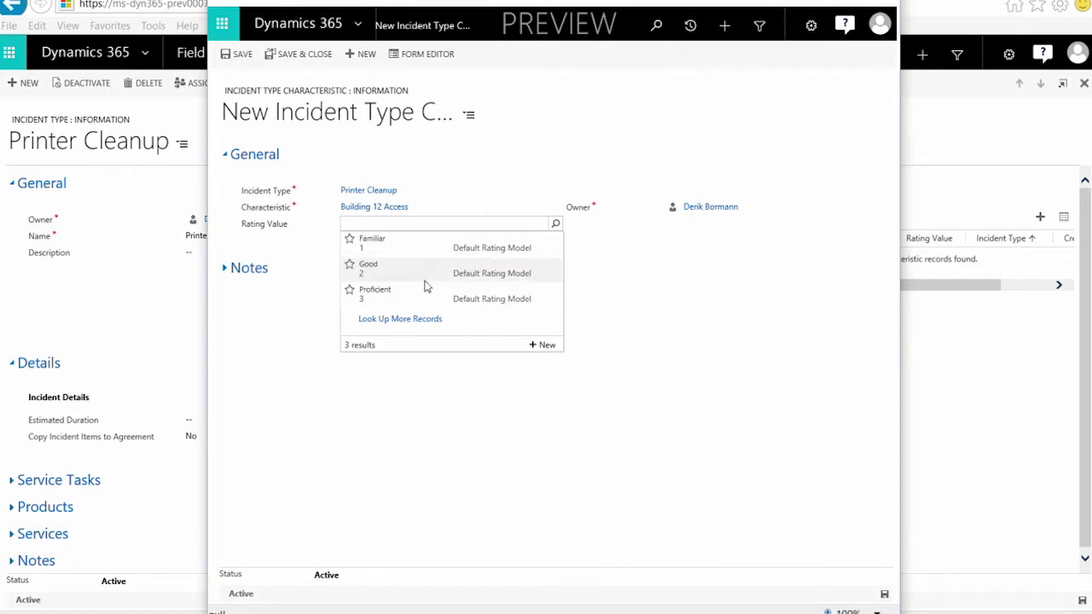
click(589, 298)
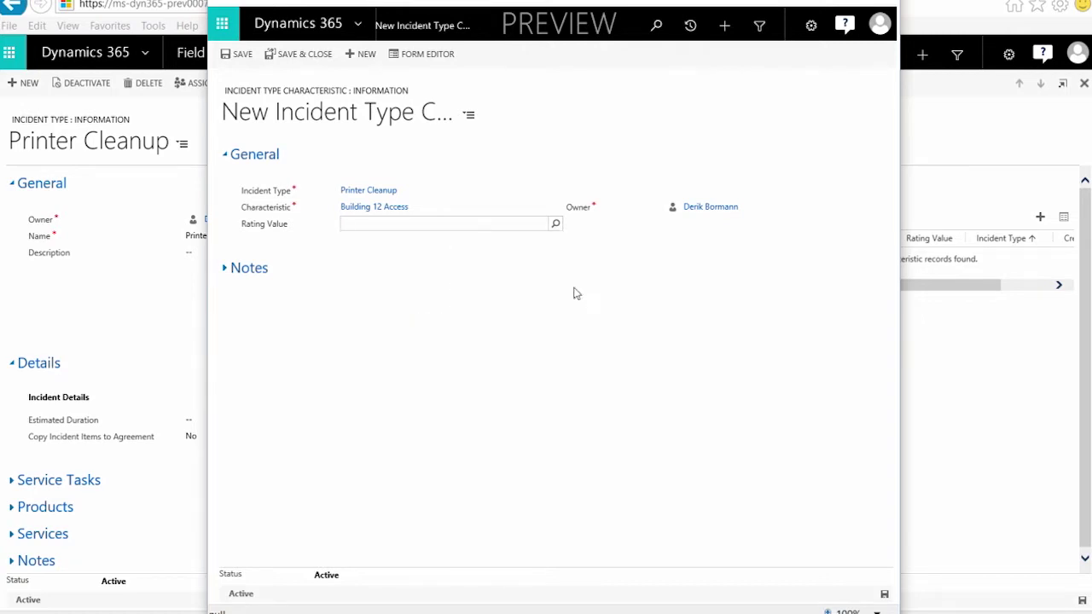
click(320, 55)
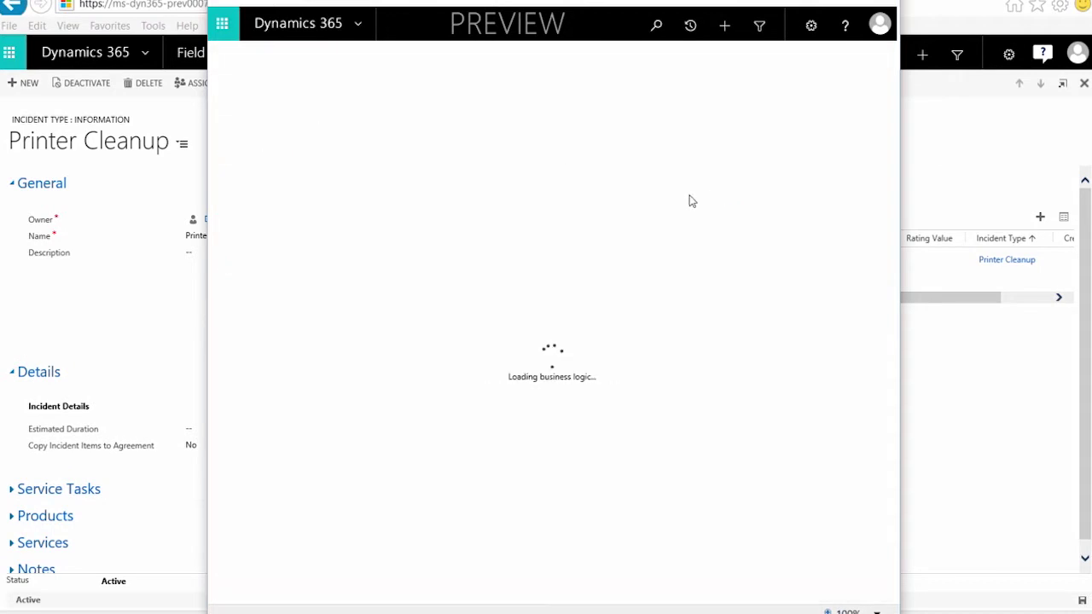
click(887, 3)
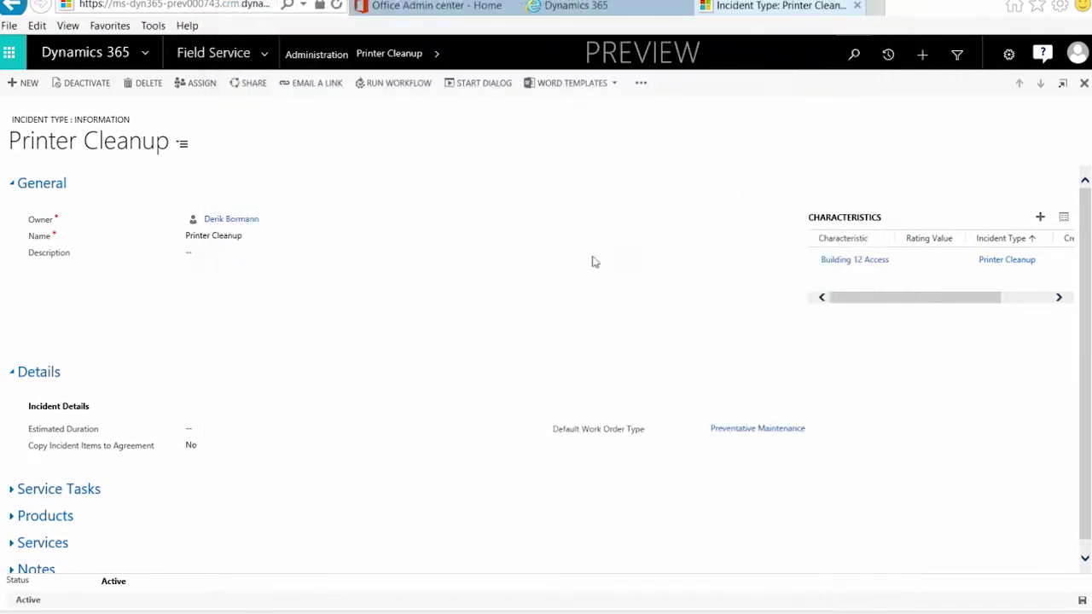
- Add the 12 inch Security Monitor product to the incident type with a quantity of 1, and save it
scroll(139, 482, down, 1)
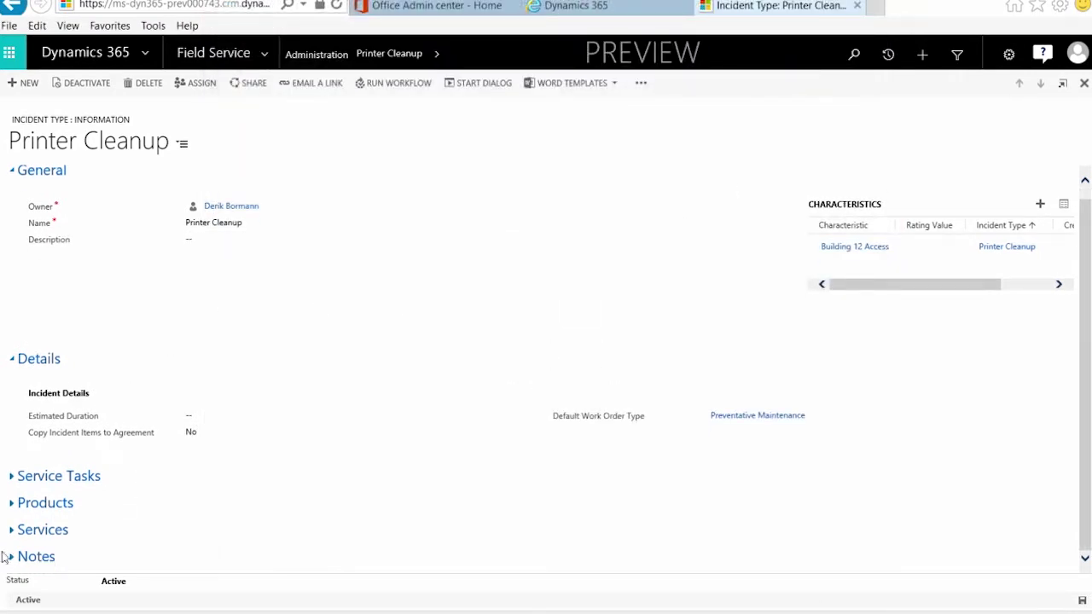
click(13, 506)
scroll(213, 537, down, 3)
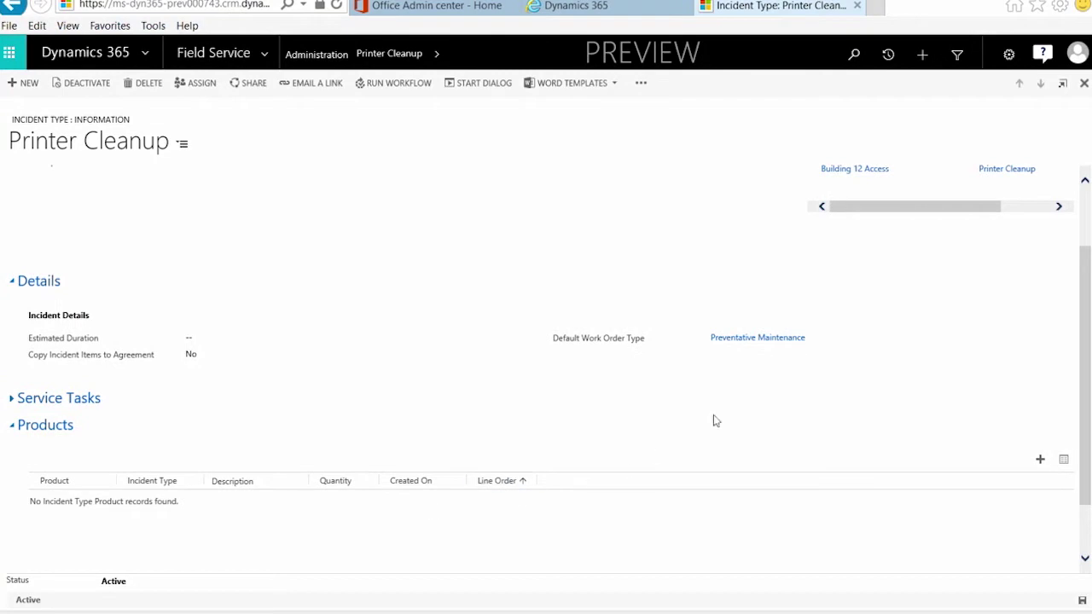
click(1041, 461)
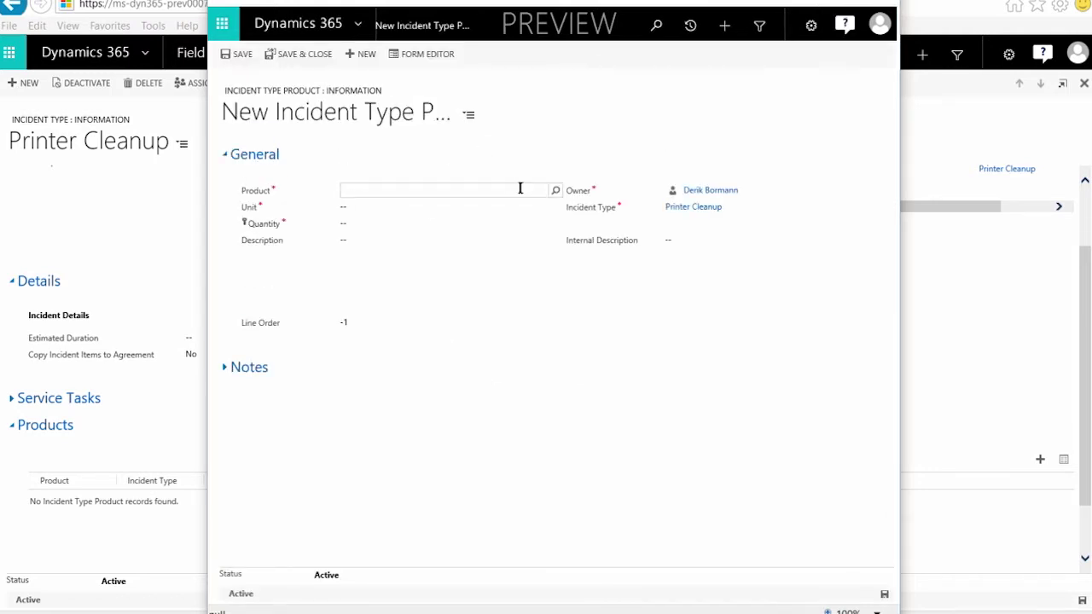
click(555, 192)
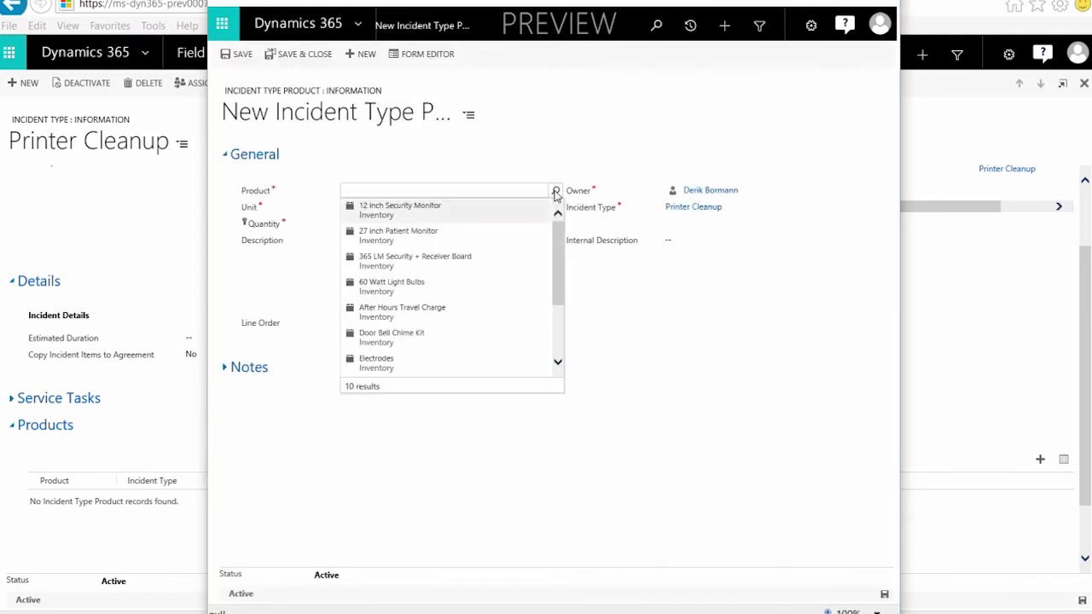
click(483, 216)
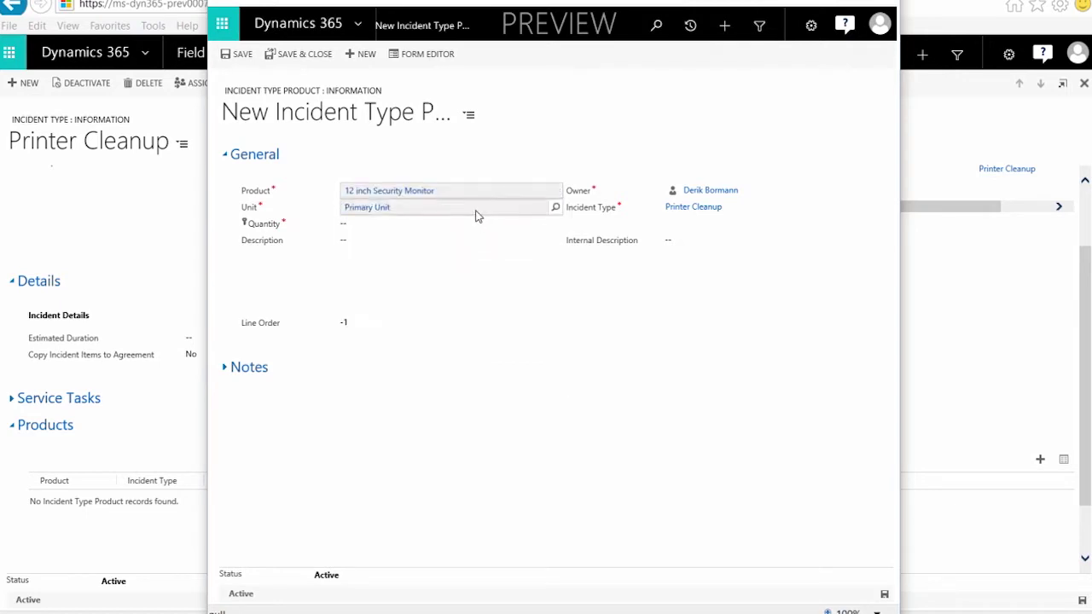
click(382, 224)
text(1)
key(Tab)
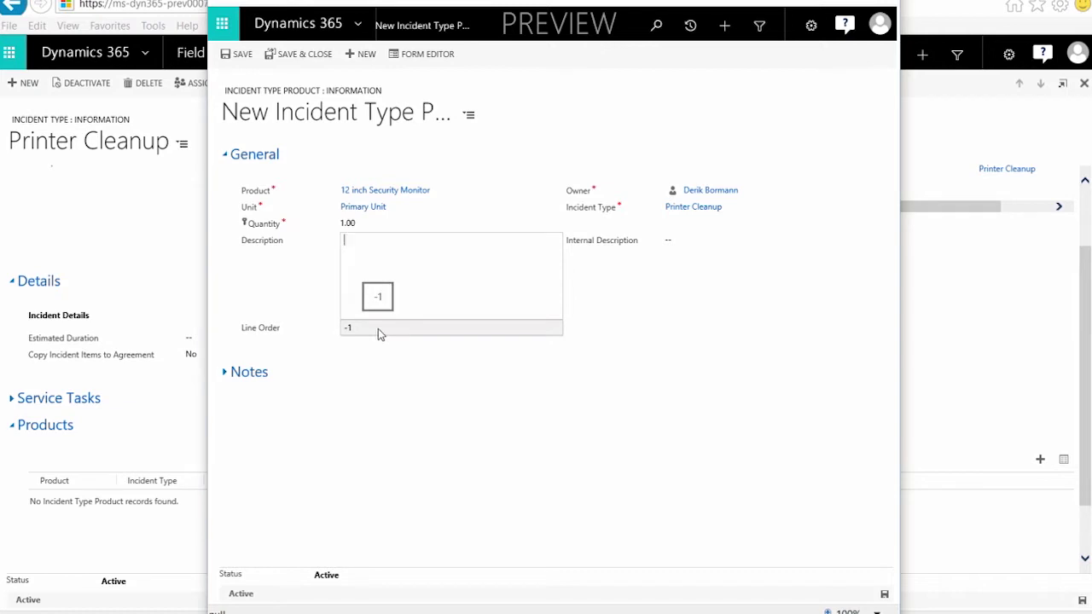
click(312, 61)
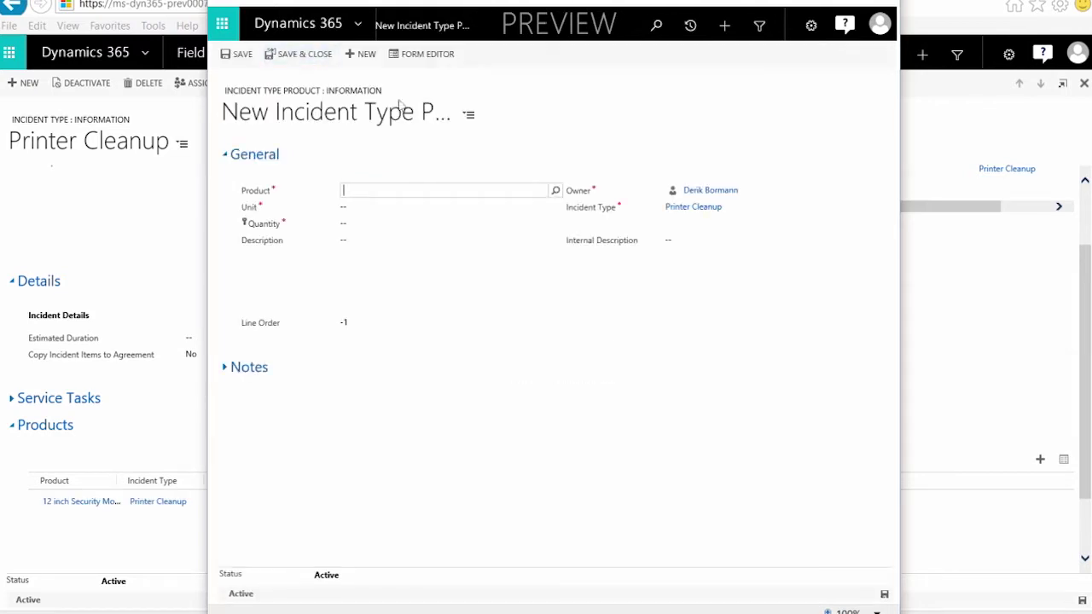
- Add 60 Watt Light Bulbs as another incident type product with a quantity of 1, then save and close it
click(554, 191)
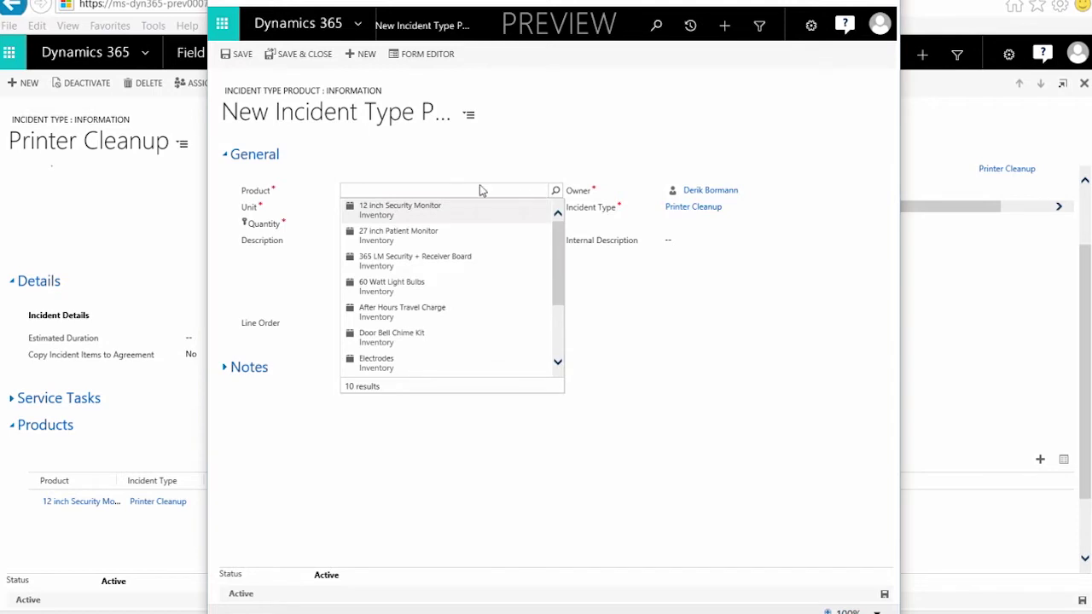
click(452, 291)
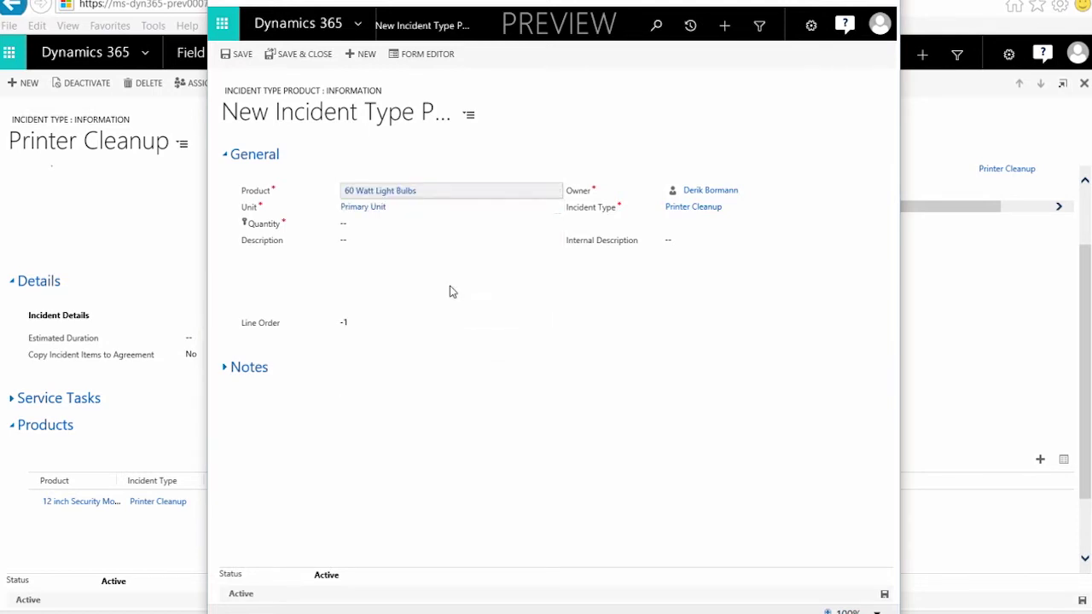
click(400, 226)
text(1)
key(Tab)
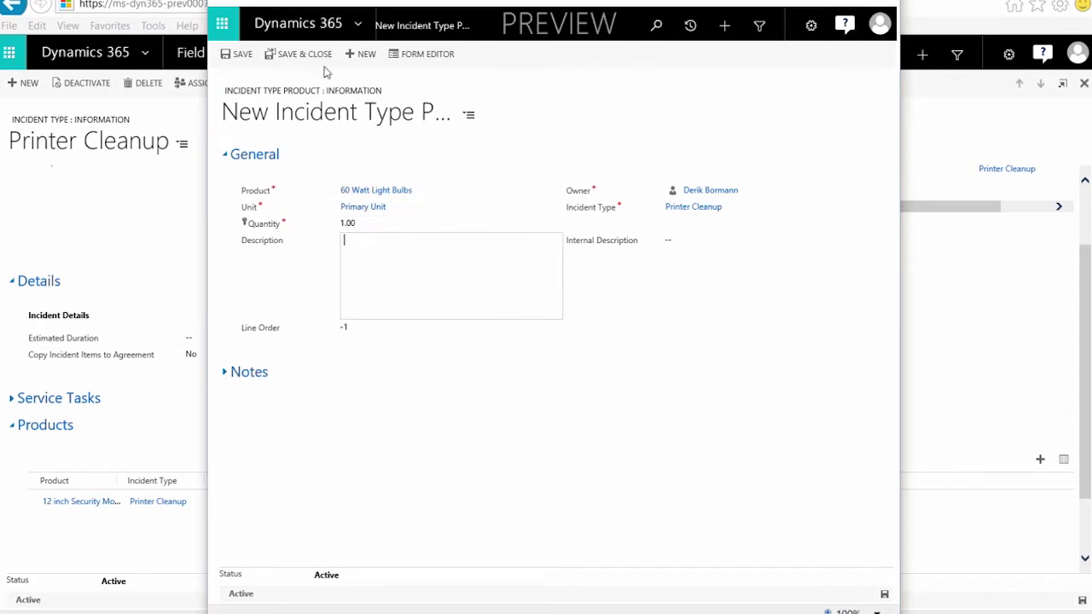
click(305, 53)
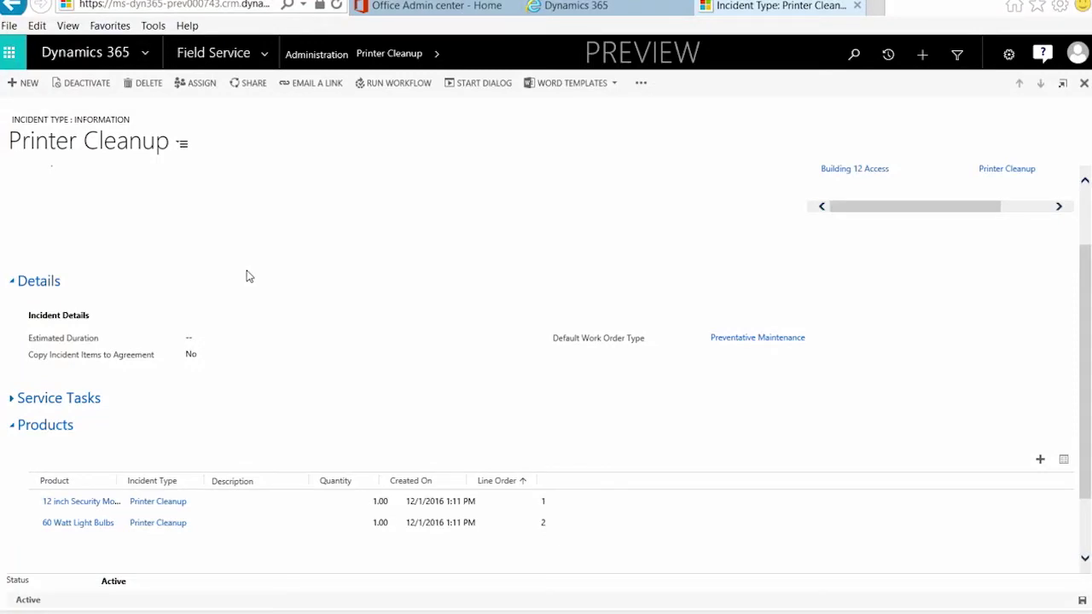
- Add the Peformance Inspection service to the Printer Cleanup incident type, then save and close it
click(12, 427)
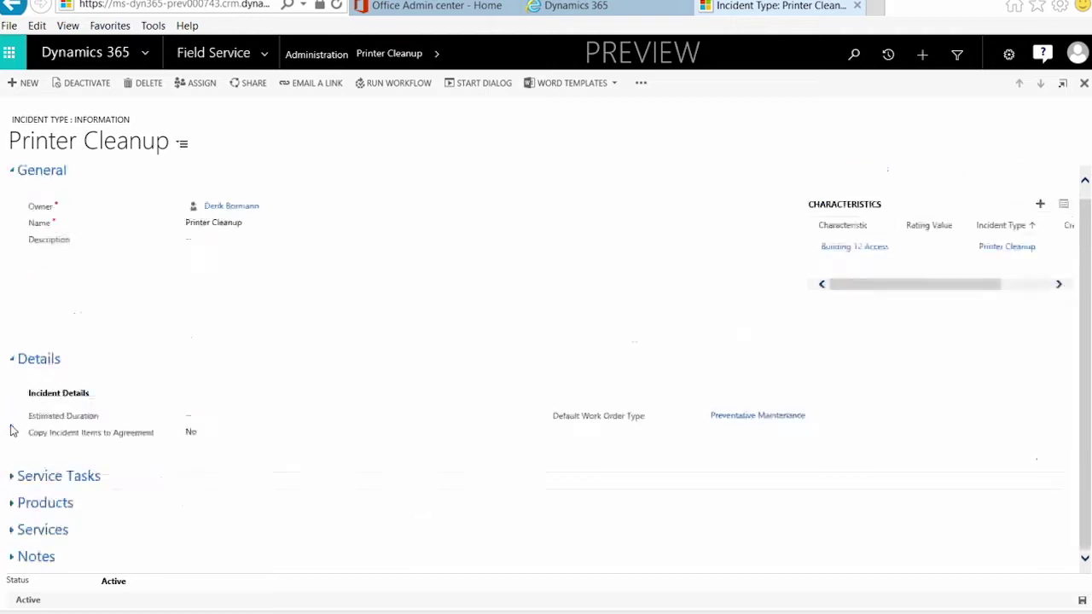
click(13, 531)
scroll(93, 478, down, 2)
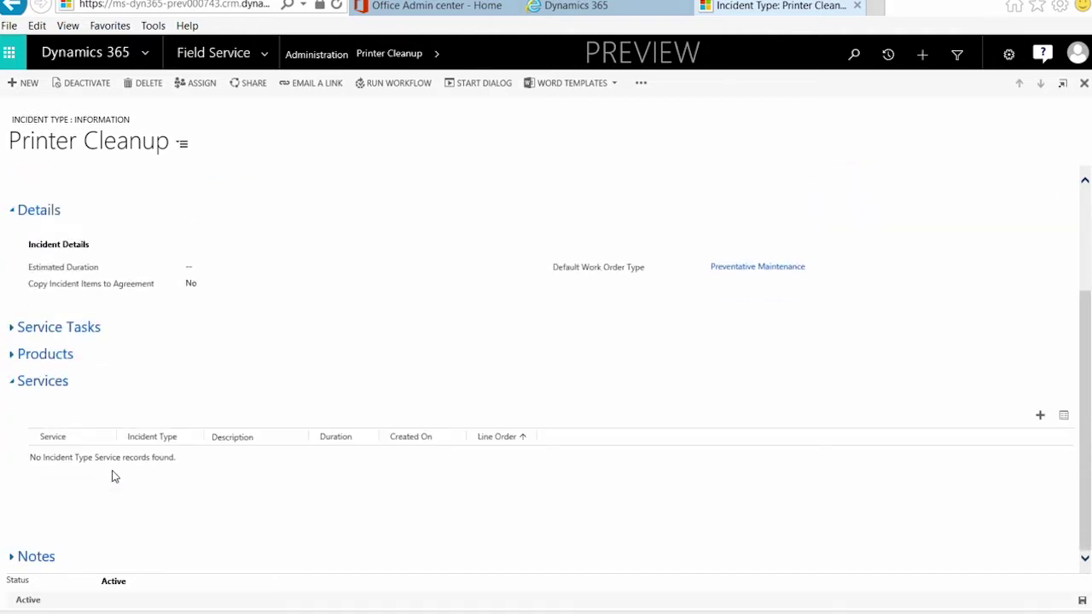
click(1041, 415)
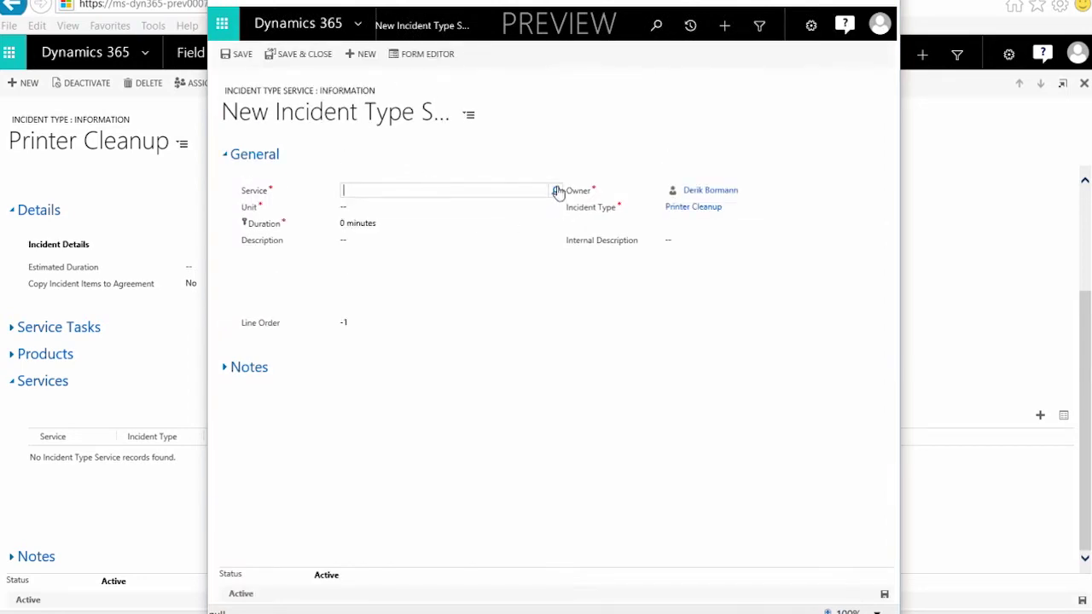
click(556, 191)
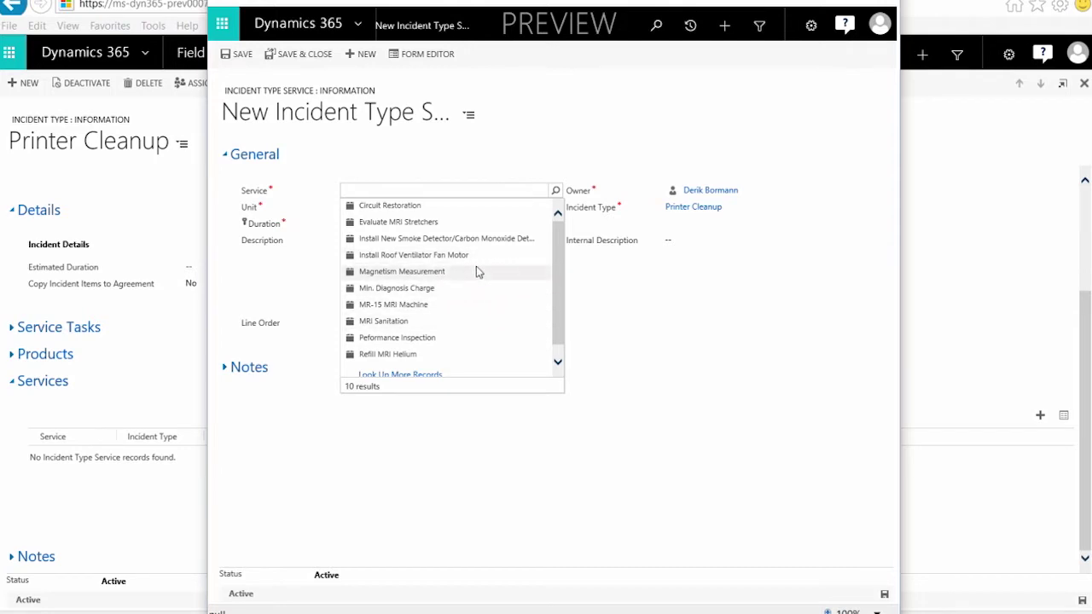
scroll(476, 267, down, 1)
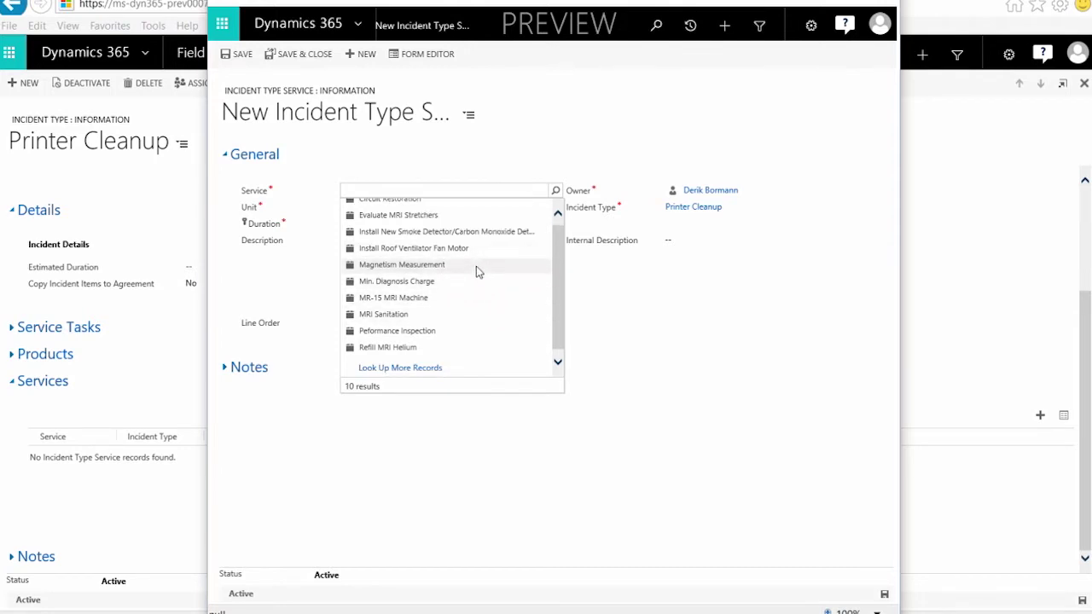
click(467, 332)
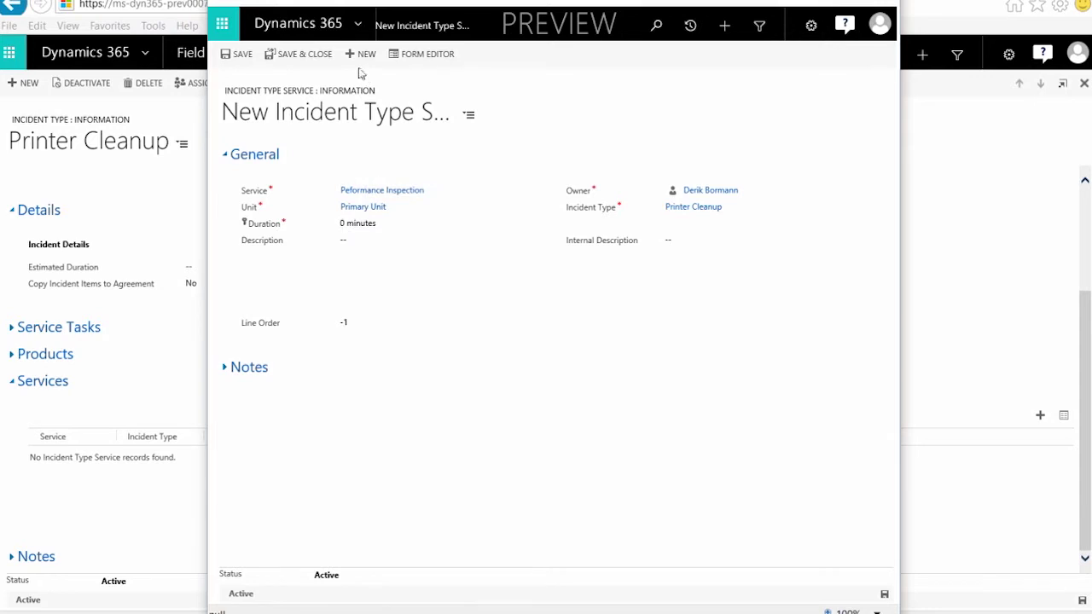
click(305, 56)
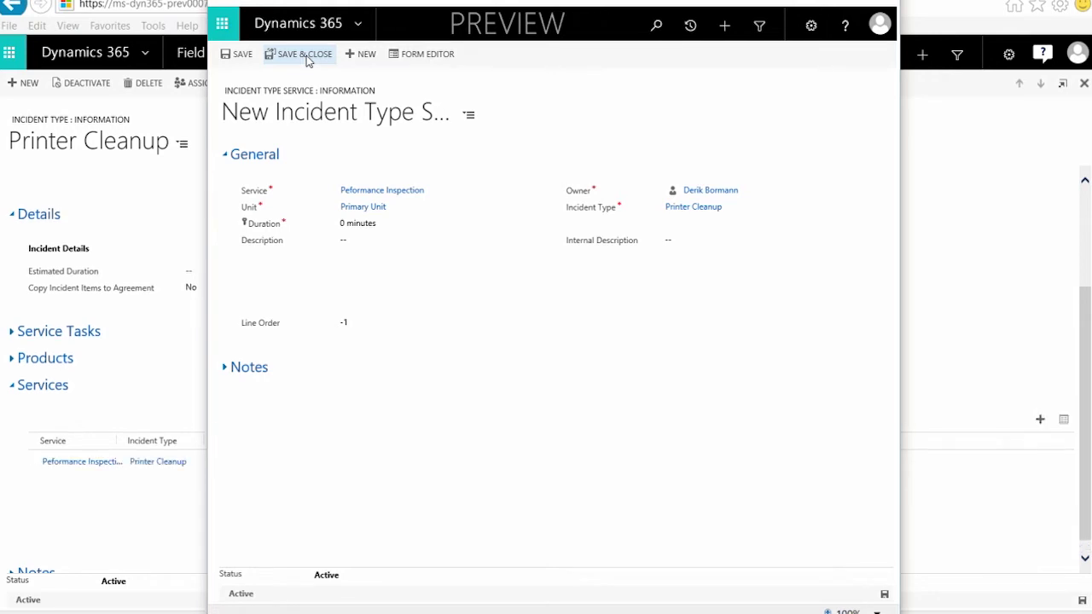
- Add a service task to Printer Cleanup using a new Replace Toner task type with a 15-minute estimated duration, then save and close it
click(887, 6)
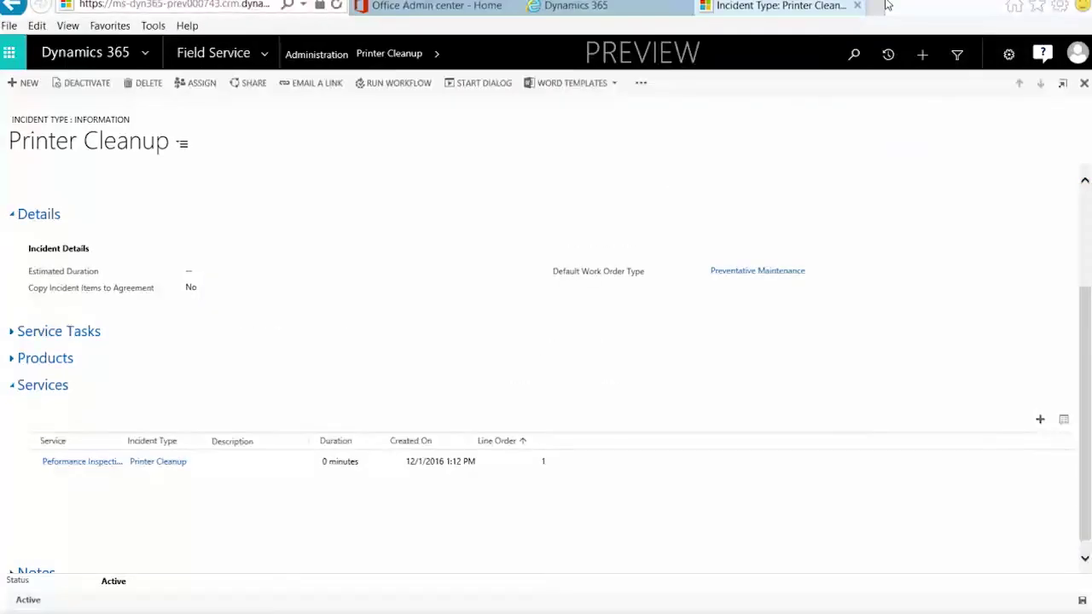
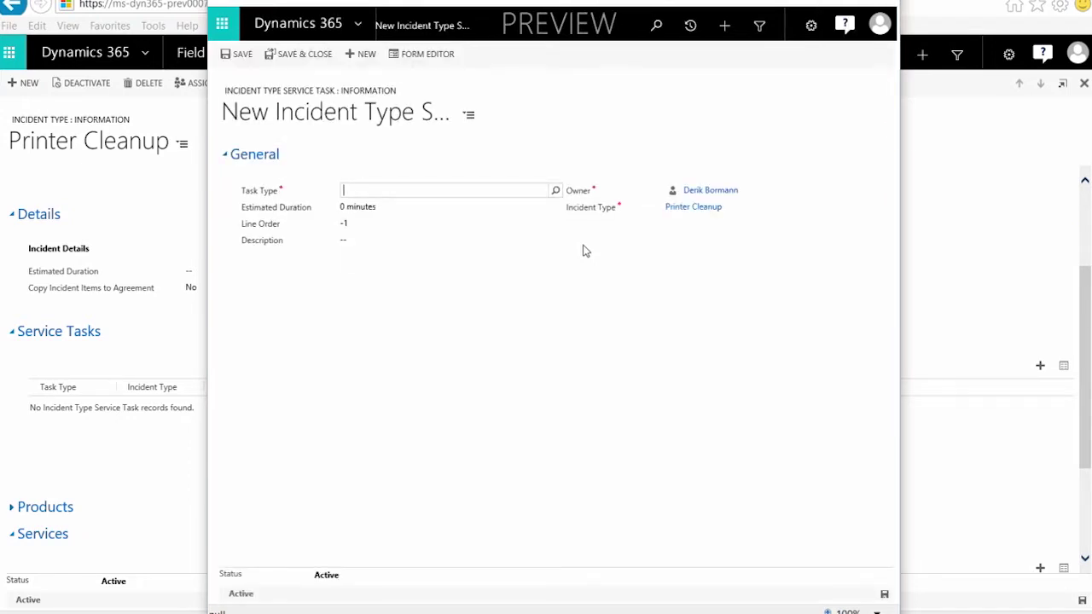
click(555, 192)
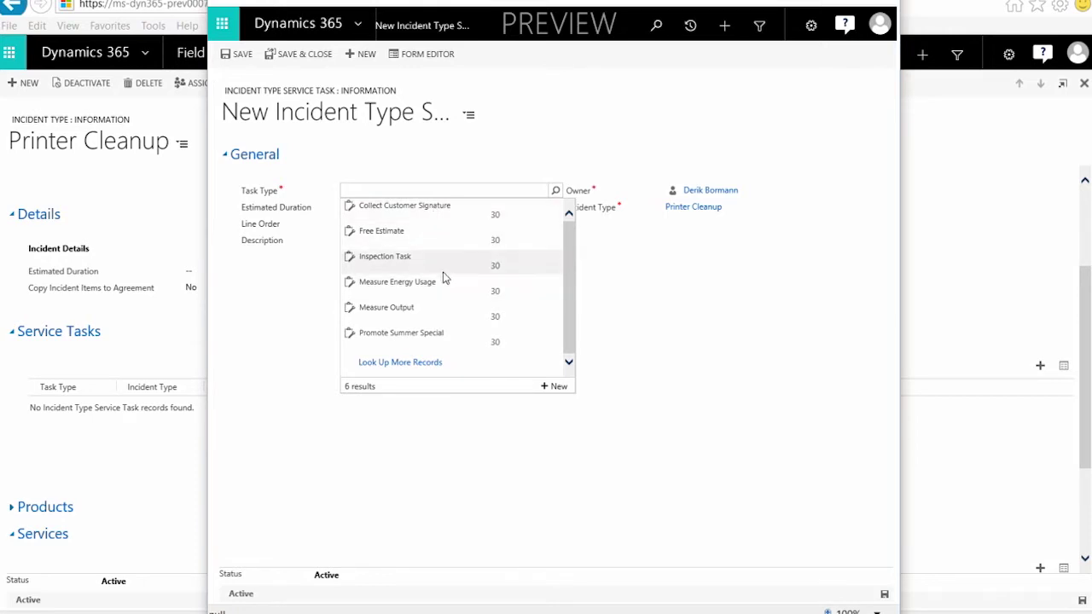
click(562, 391)
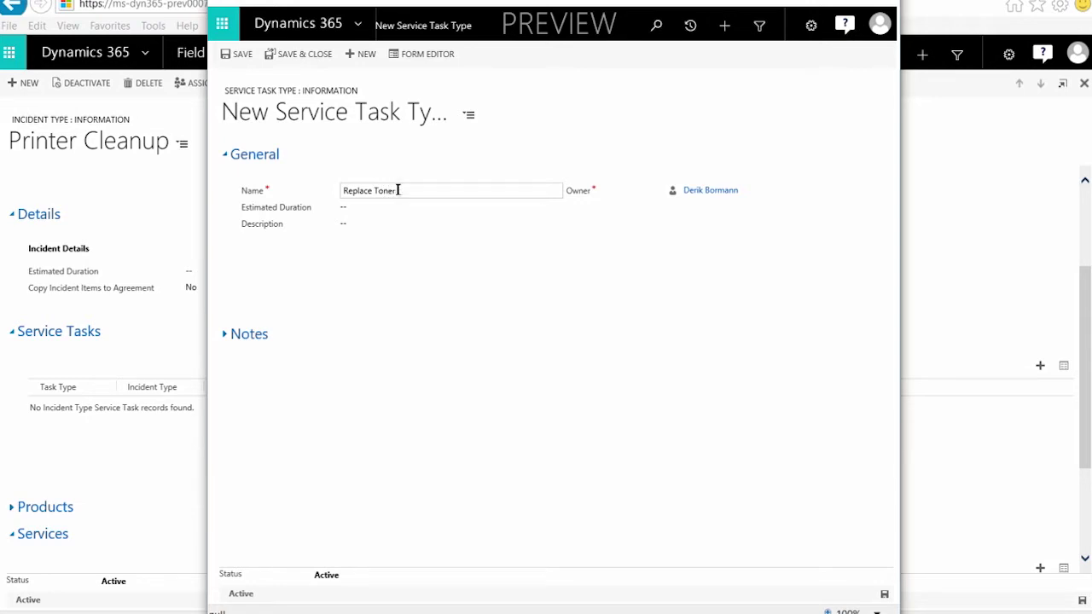
click(412, 217)
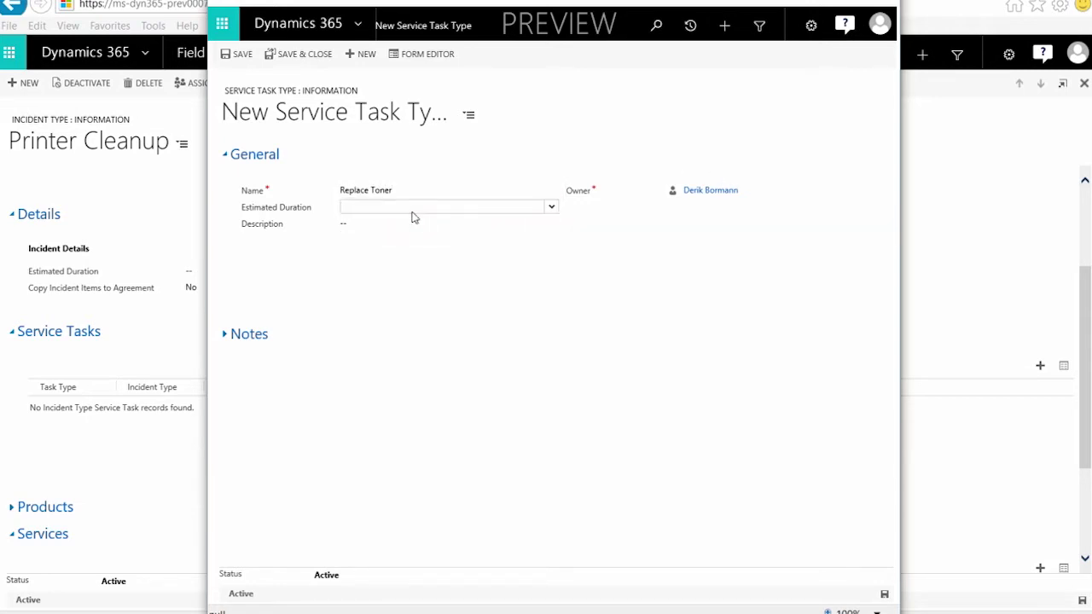
click(552, 210)
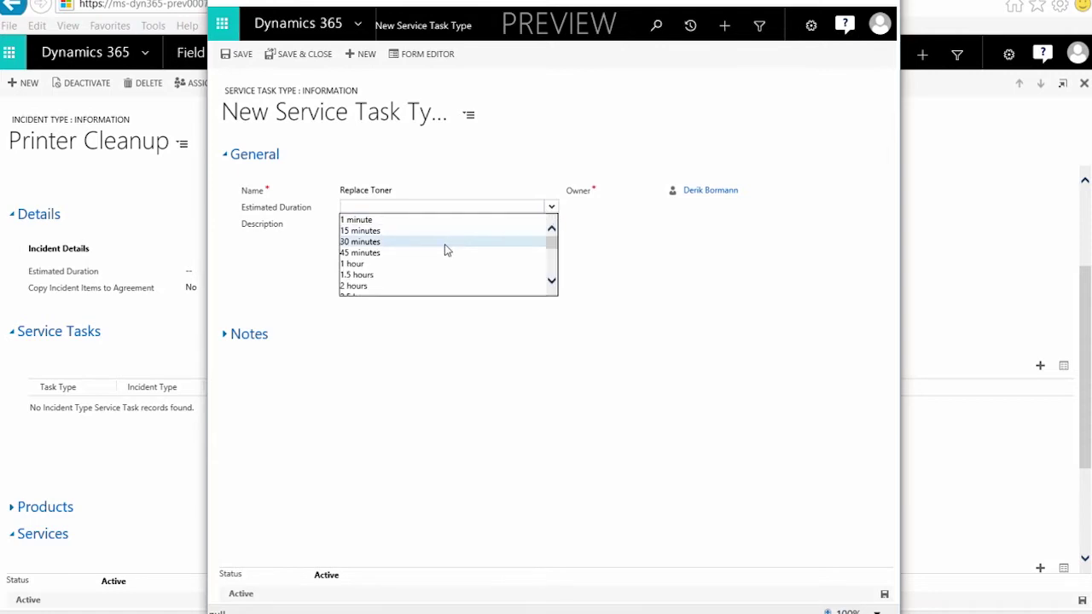
click(383, 231)
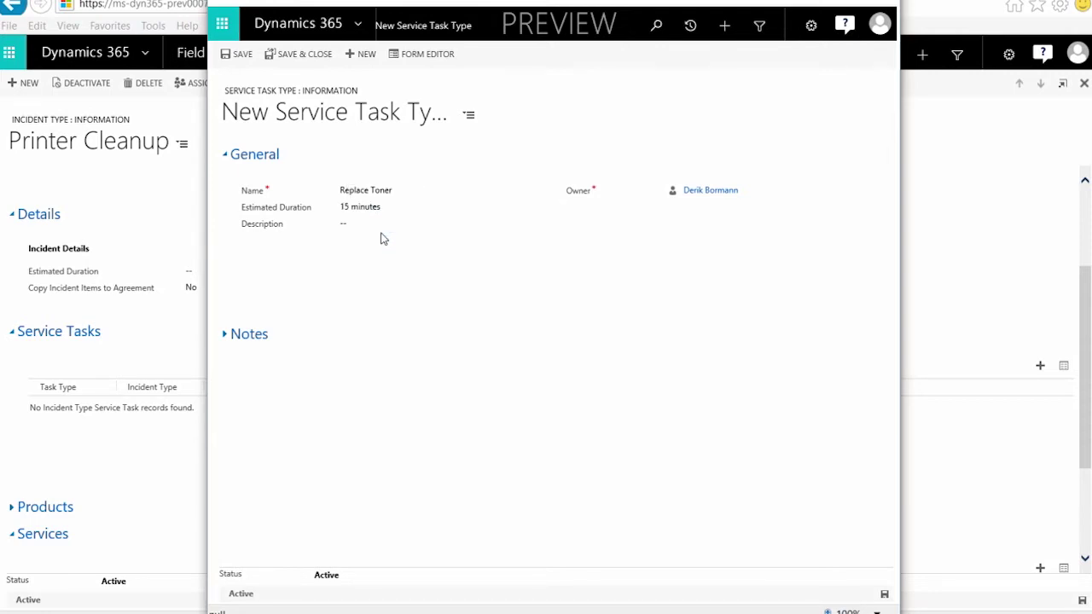
click(307, 54)
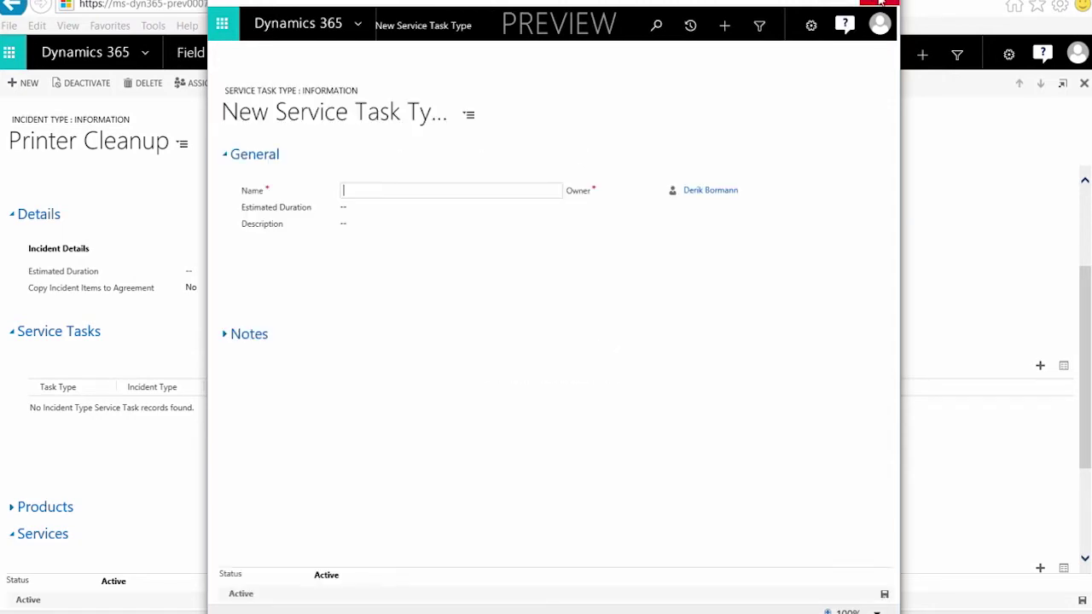
click(880, 3)
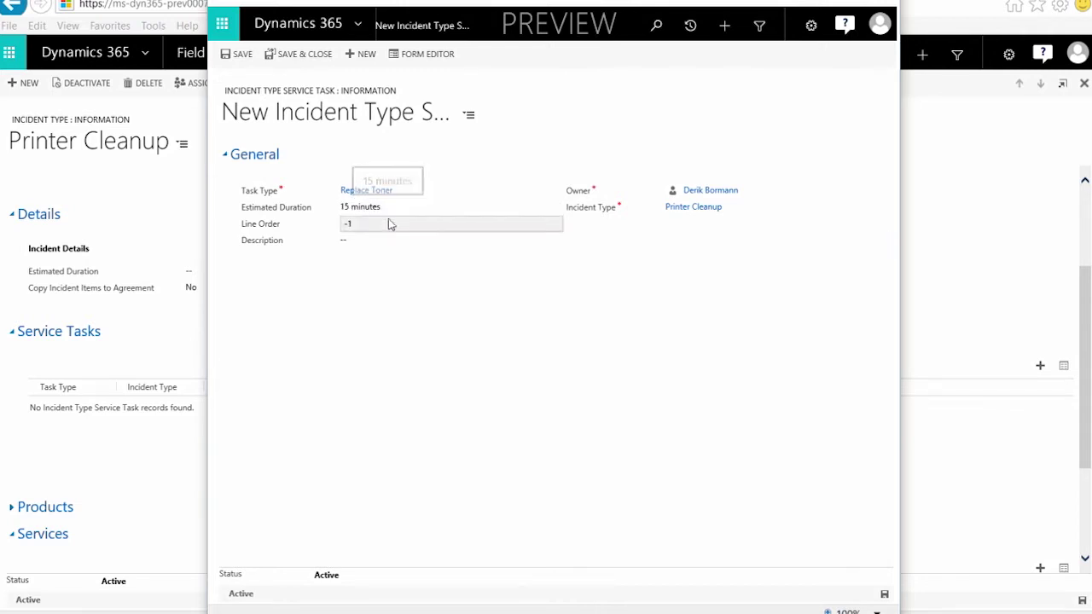
click(307, 56)
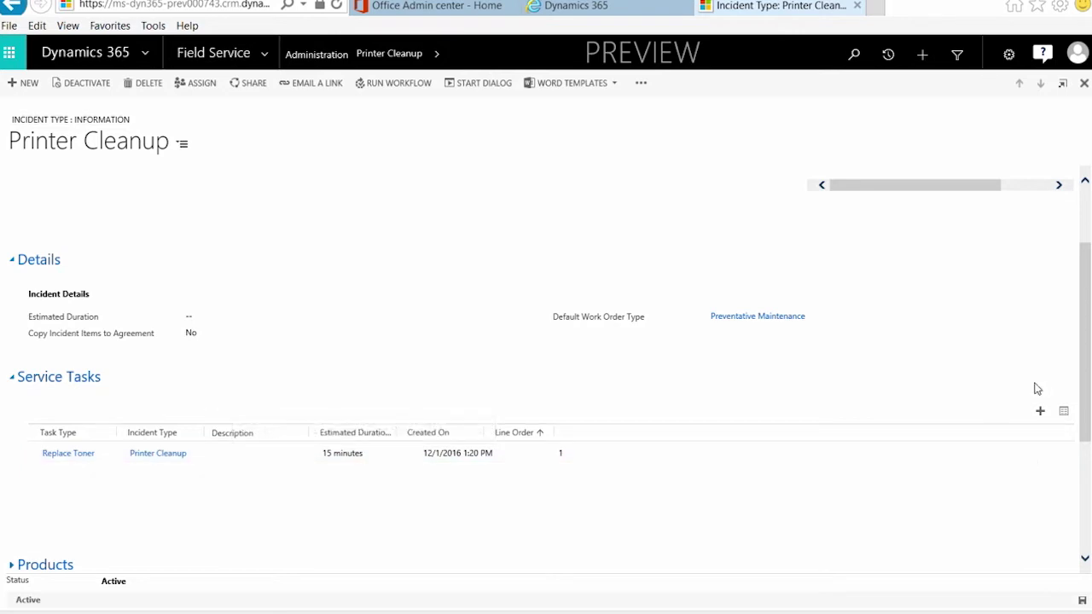
- Add a second service task using a new Clear Printer Heads task type with a 30-minute estimated duration, then save and close it
click(1041, 412)
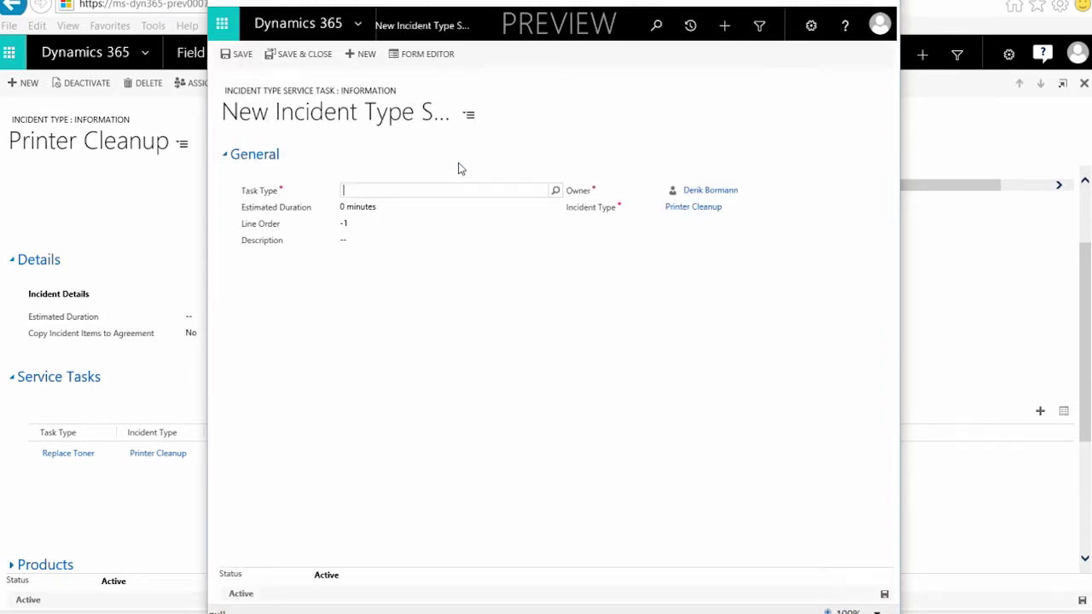
click(556, 190)
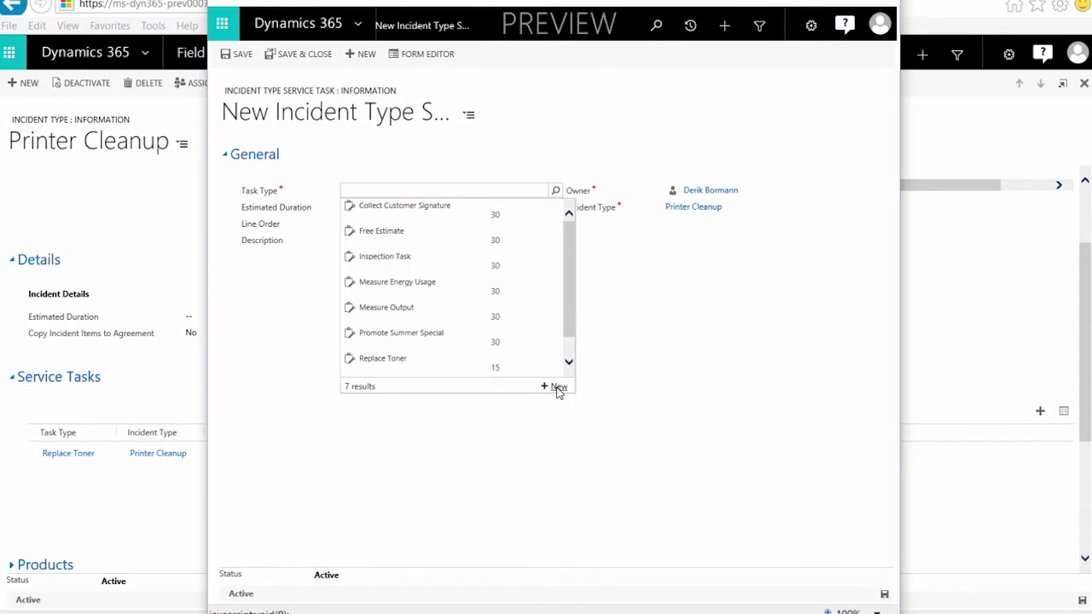
click(557, 388)
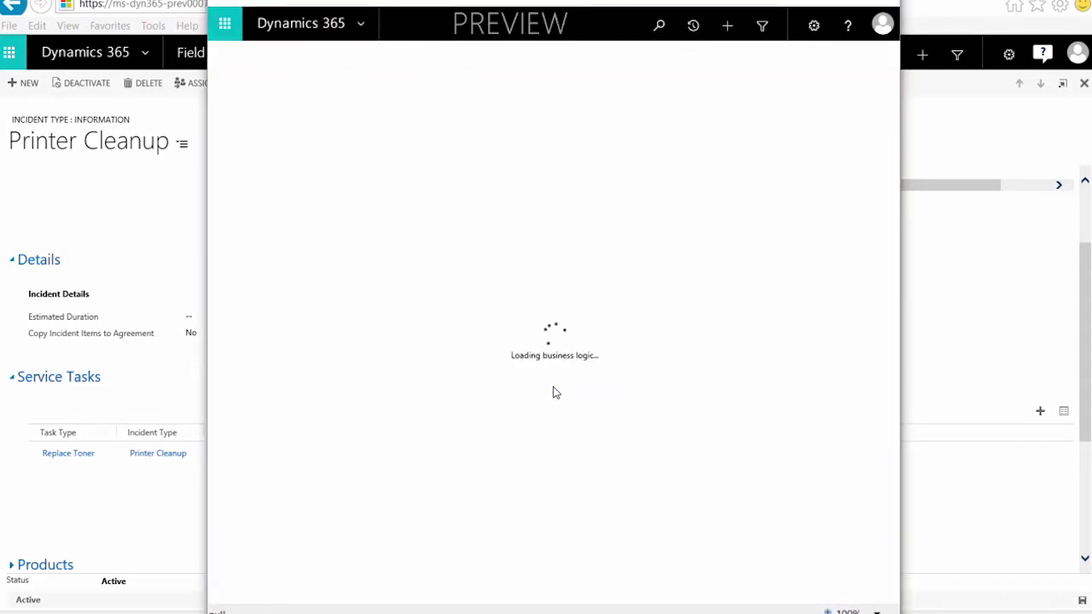
text(Clea)
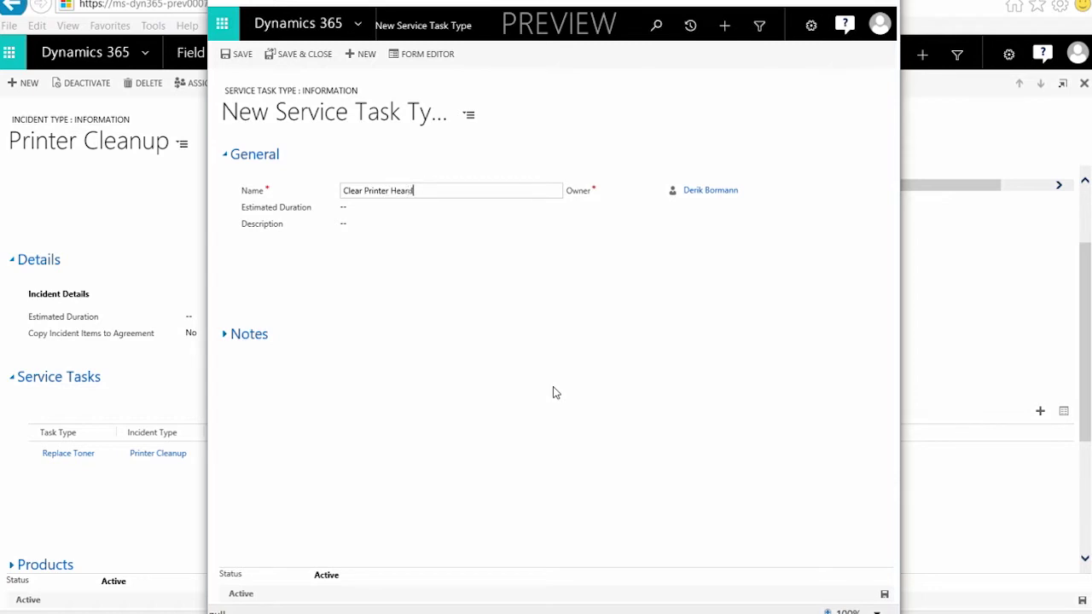
text(r Printer Heads)
click(419, 218)
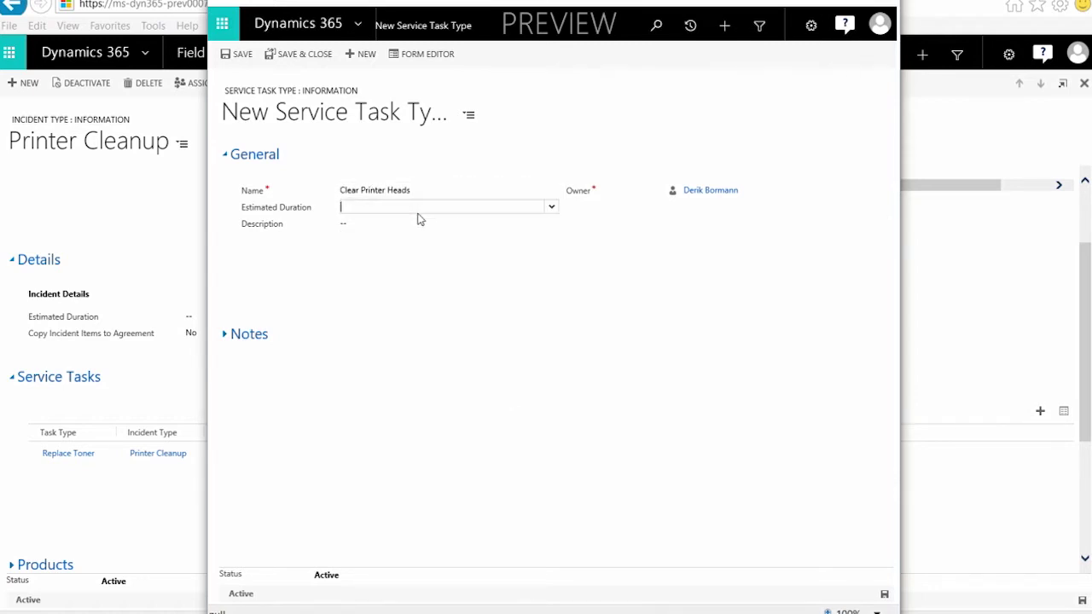
click(552, 209)
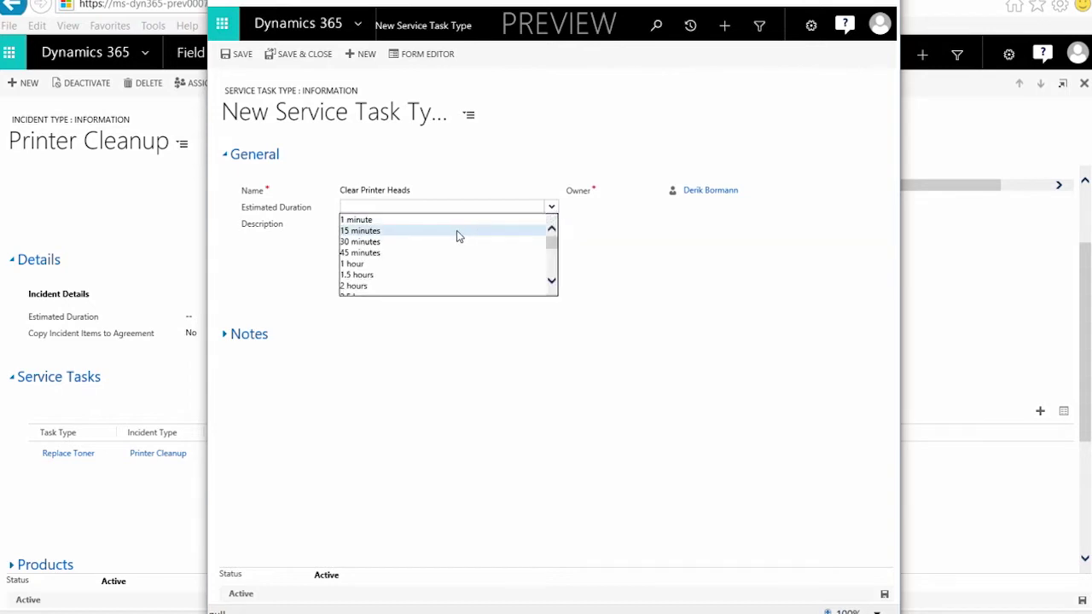
click(442, 244)
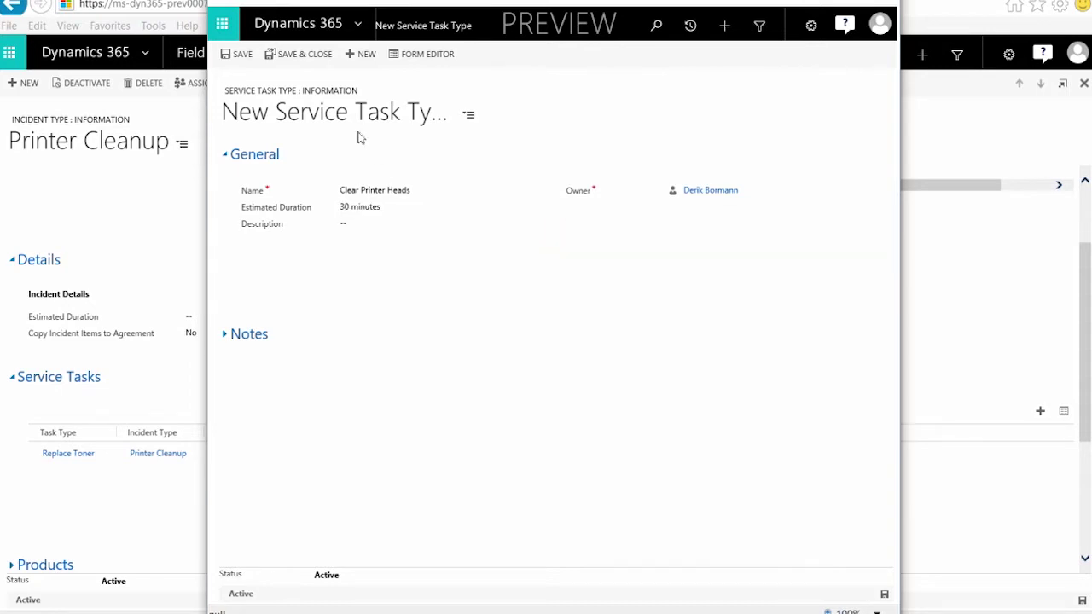
click(322, 59)
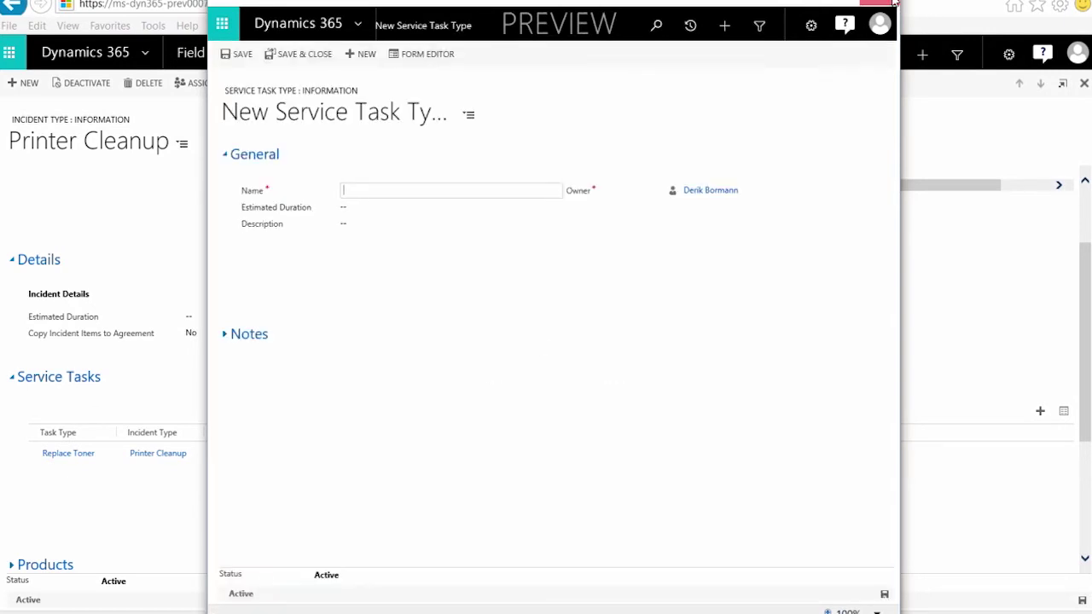
click(304, 55)
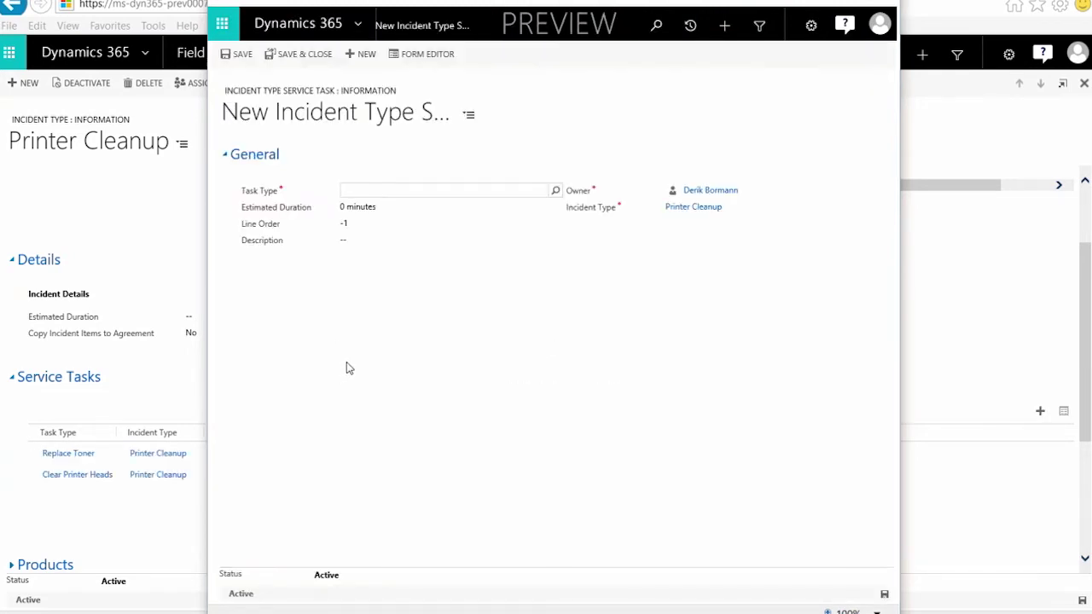
- Add a third service task using a new Testing task type with a 15-minute estimated duration, then save and close it
click(556, 191)
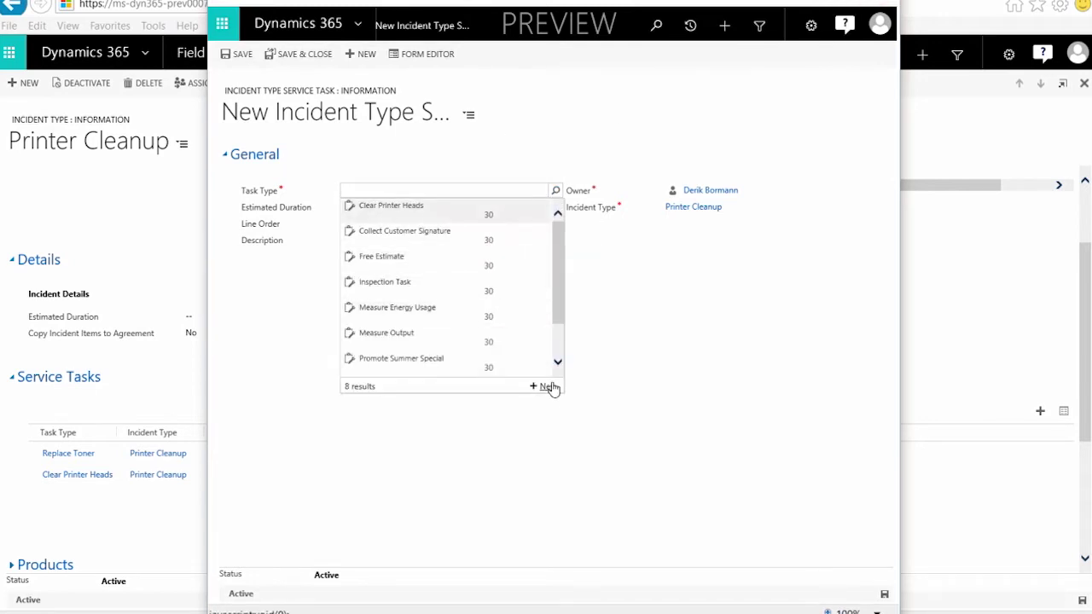
click(548, 388)
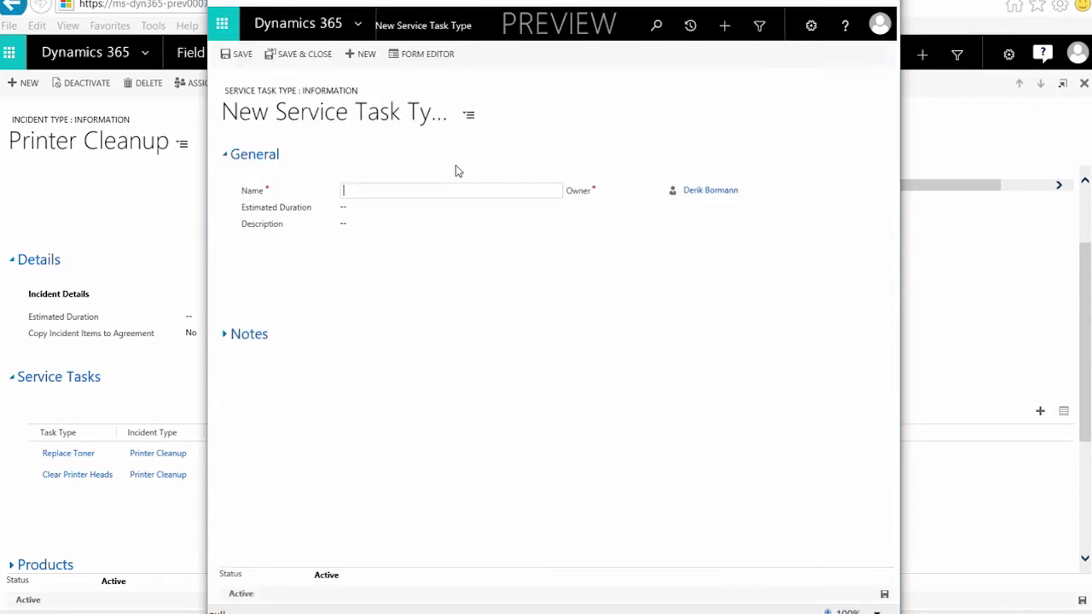
text(Testing)
key(Tab)
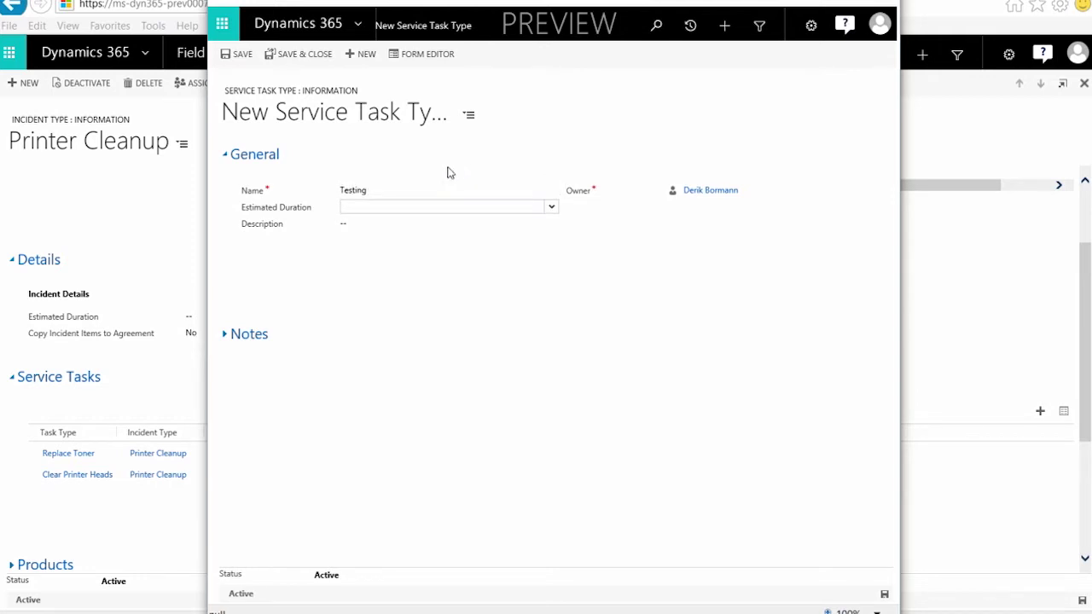
click(516, 190)
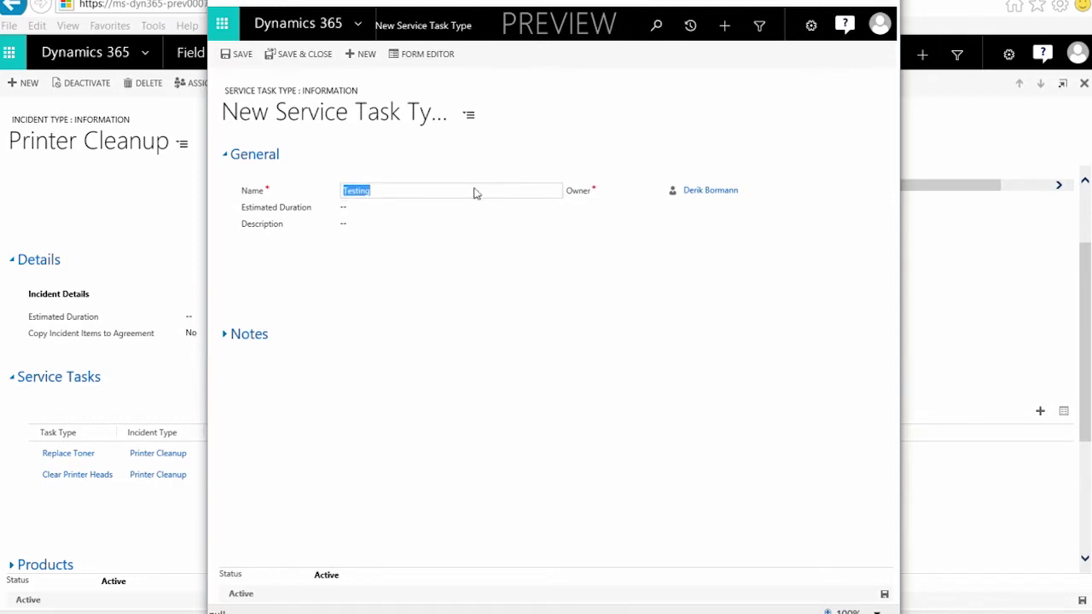
click(441, 206)
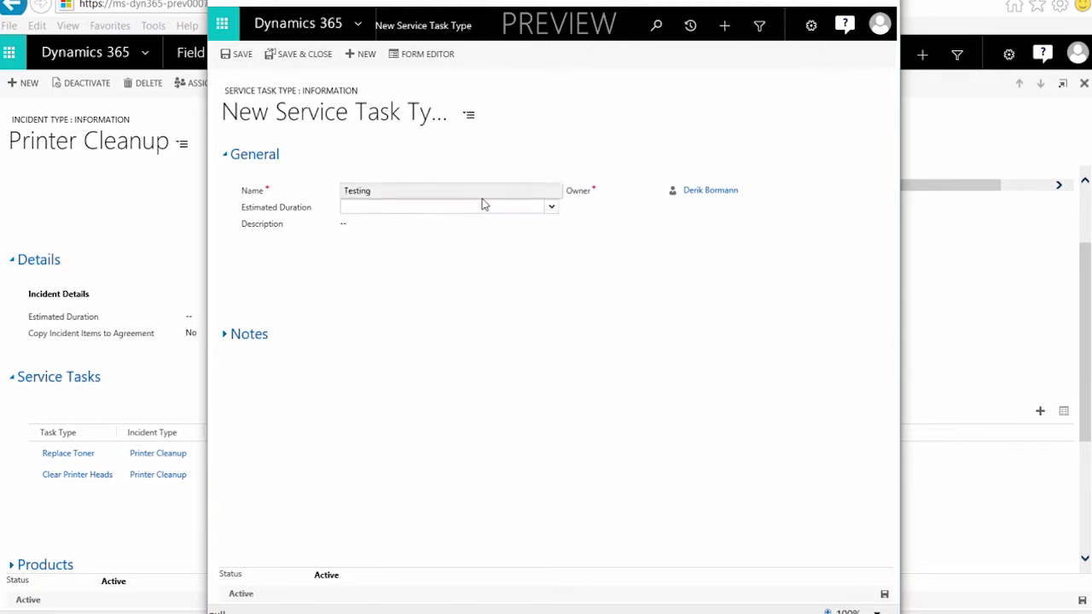
text(15)
click(551, 206)
click(441, 230)
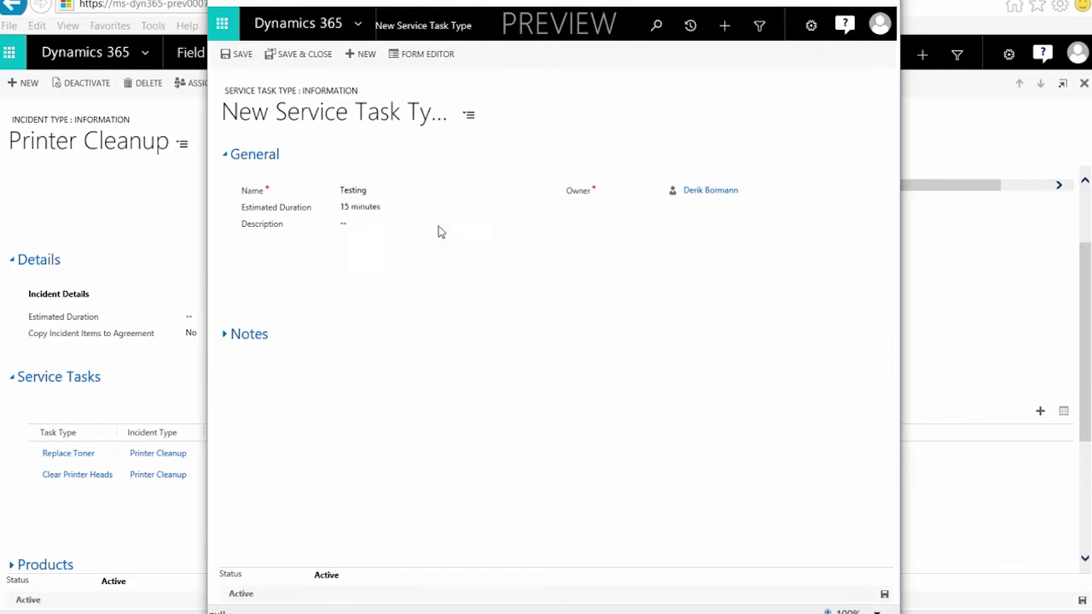
click(311, 58)
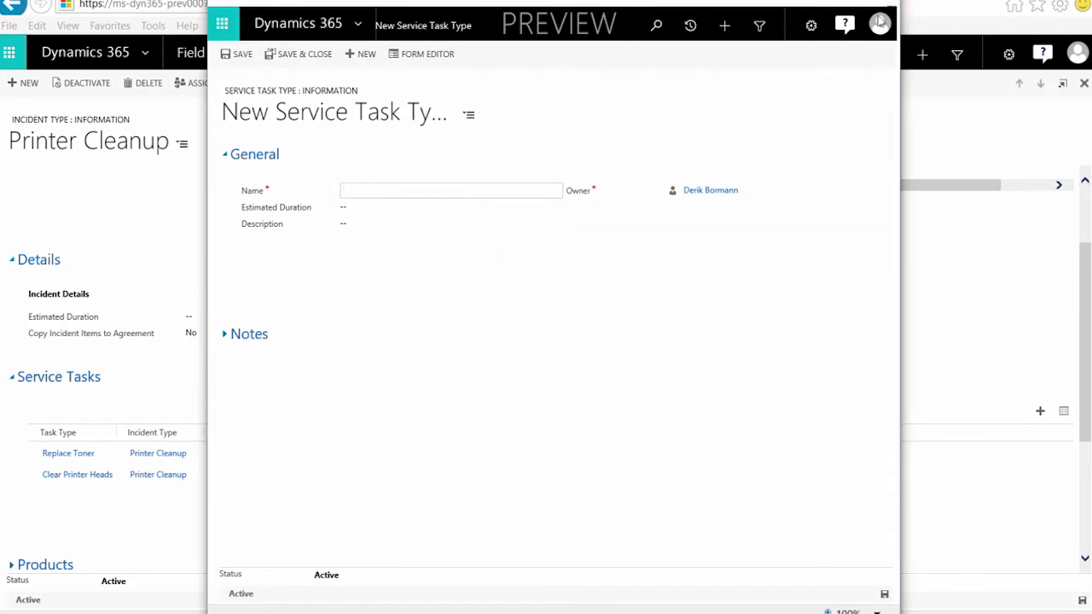
click(887, 3)
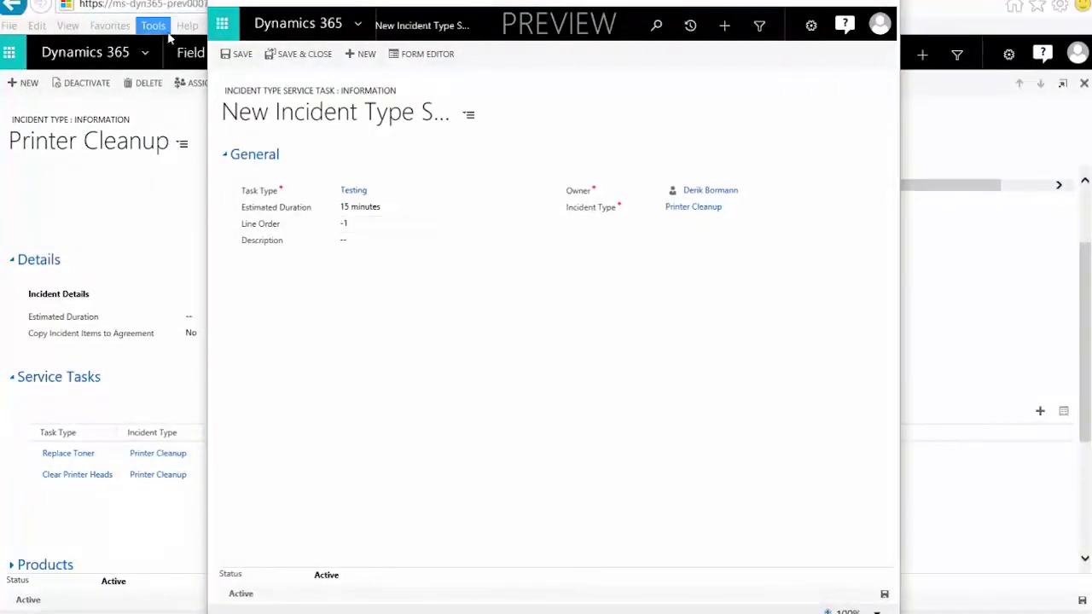
click(296, 53)
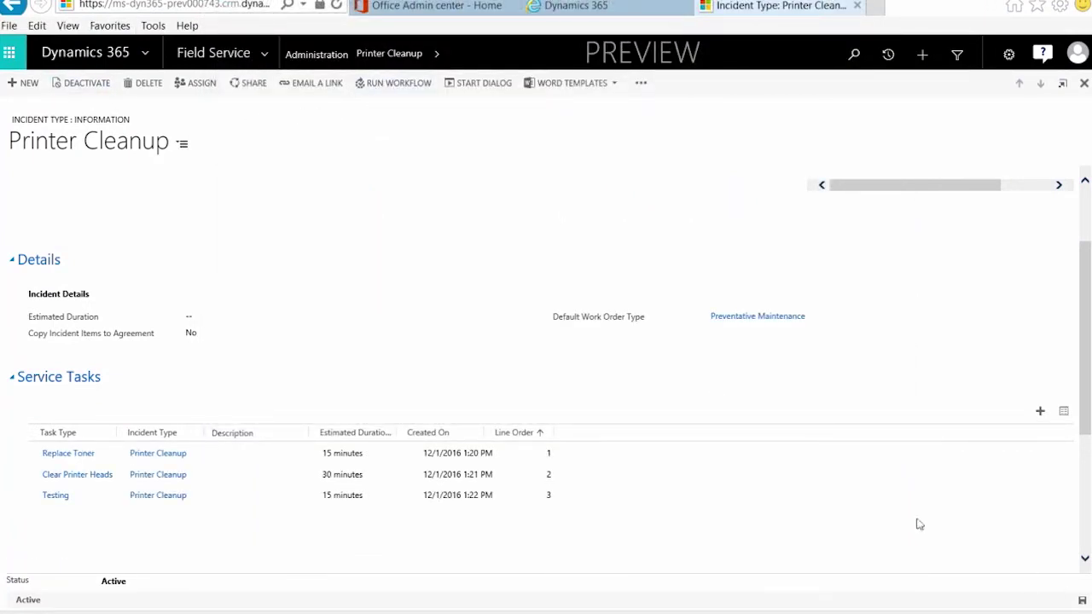
- Set the Printer Cleanup incident type's estimated duration to 1 hour, then close the record and open the list of incident types
scroll(271, 322, up, 2)
click(239, 430)
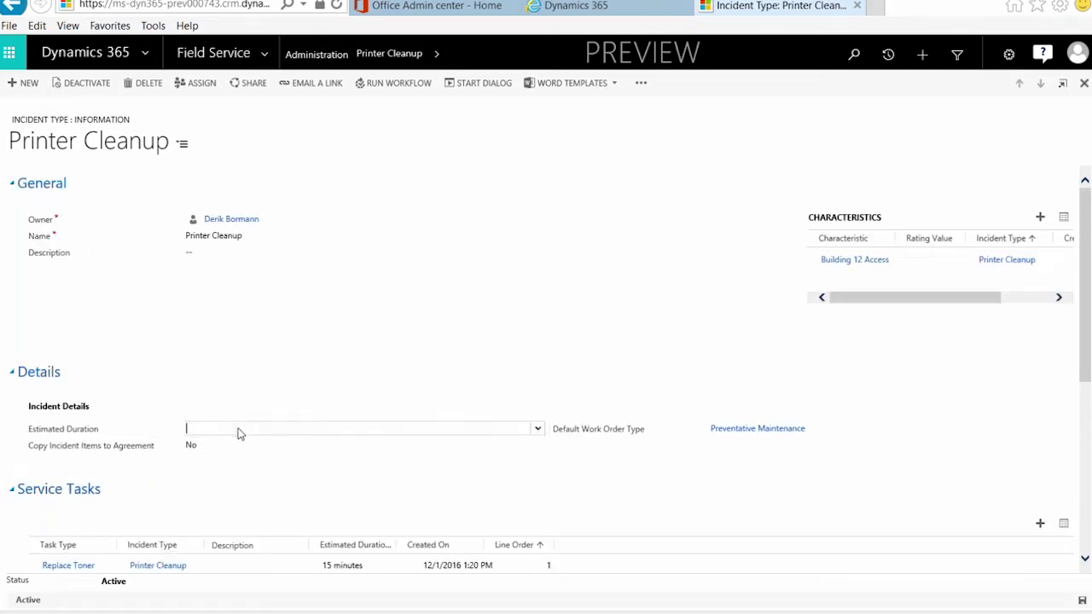
click(537, 428)
click(459, 428)
click(1084, 85)
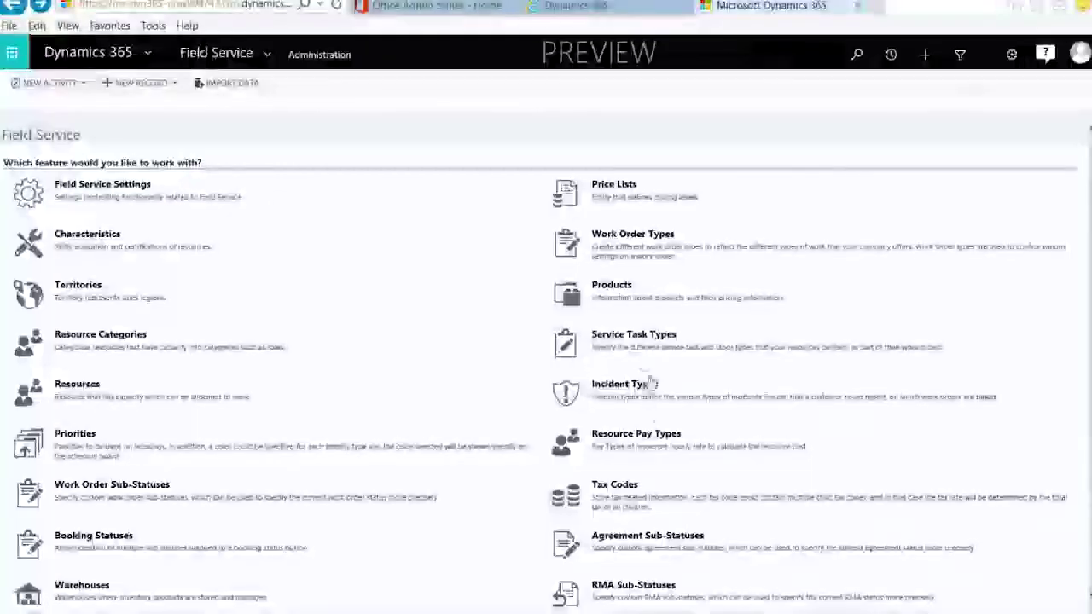
click(642, 385)
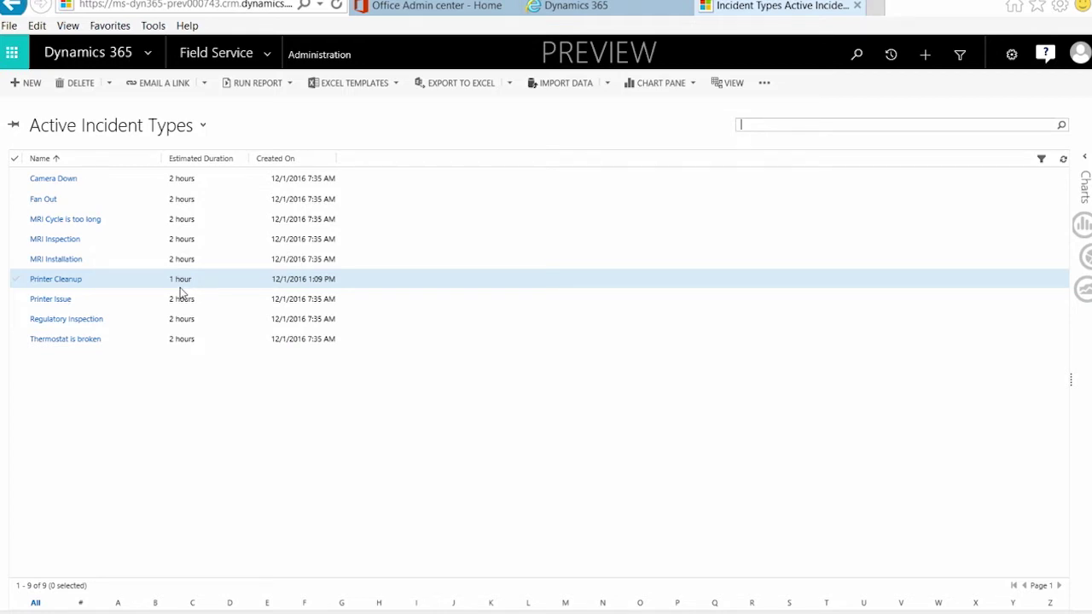
- Start a new Field Service work order with Active Transport Inc. as the service account
click(268, 53)
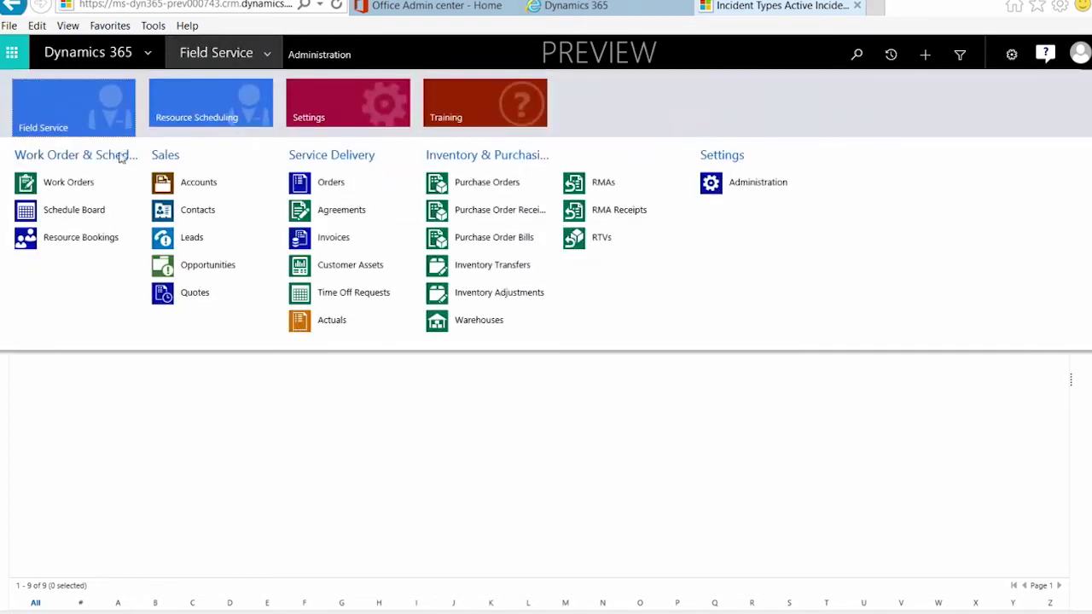
click(100, 182)
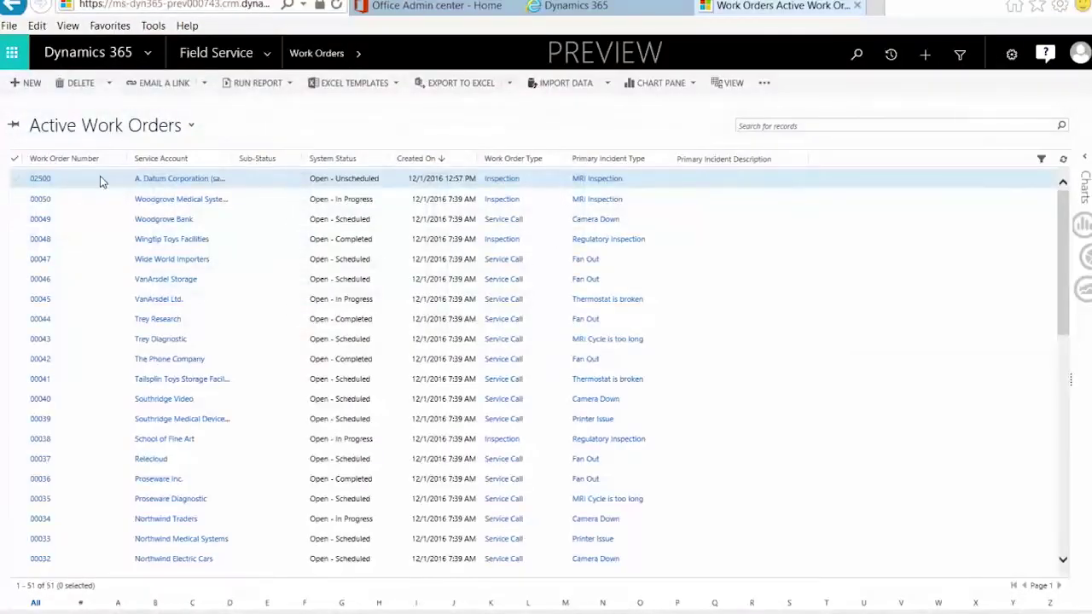
click(25, 83)
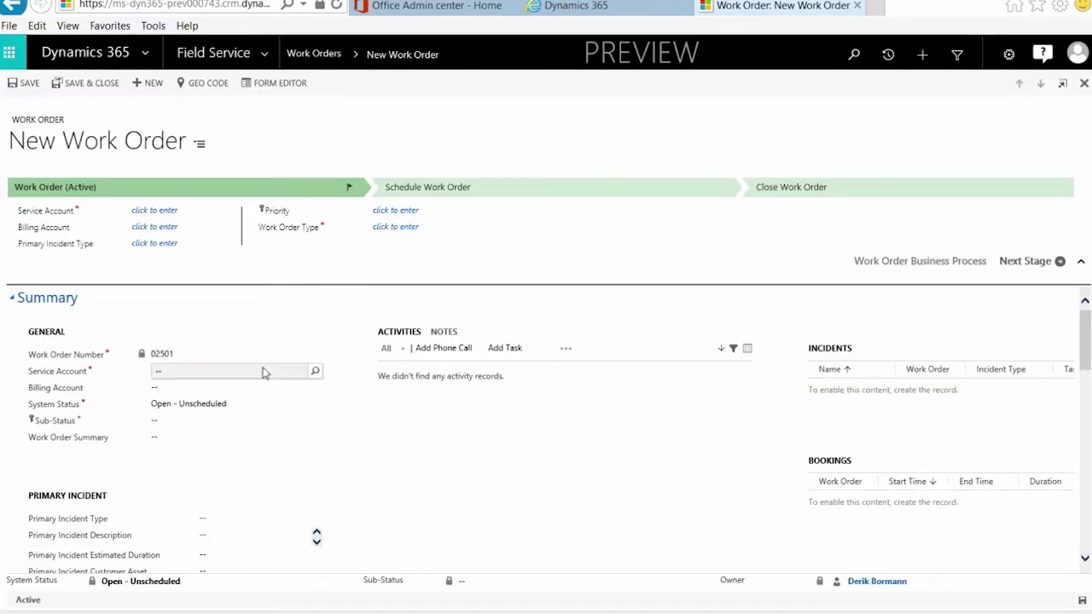
click(316, 375)
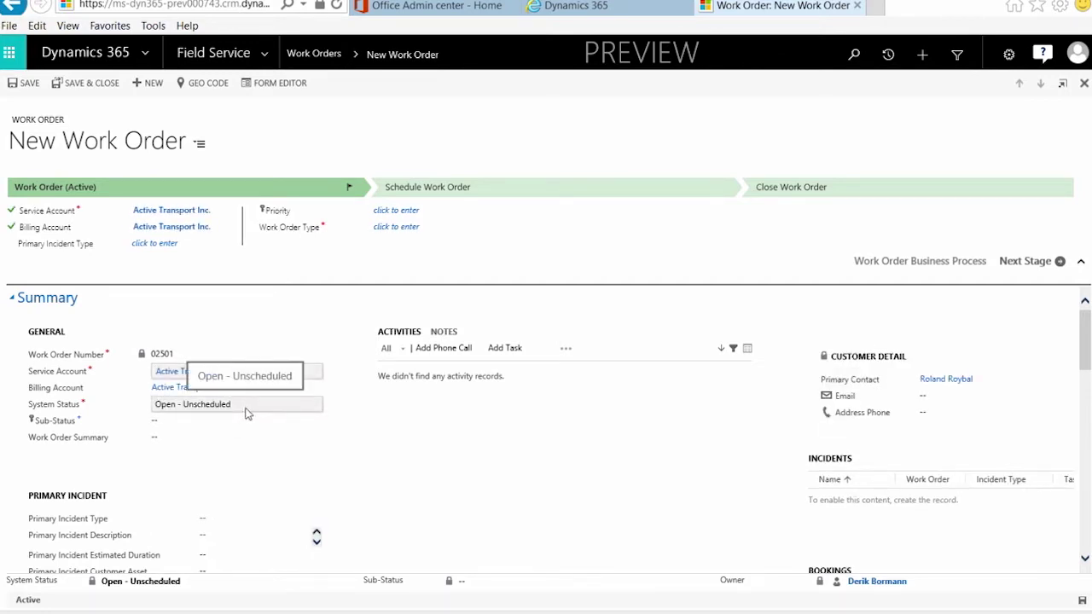
- Set the new work order's primary incident type to Printer Cleanup
scroll(247, 413, down, 2)
click(252, 441)
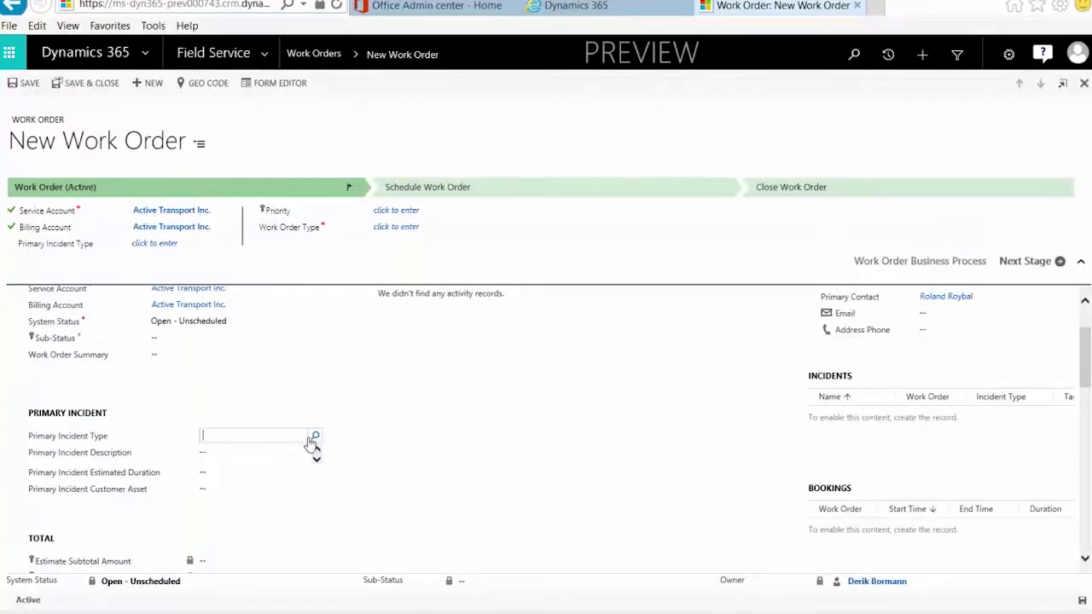
click(315, 436)
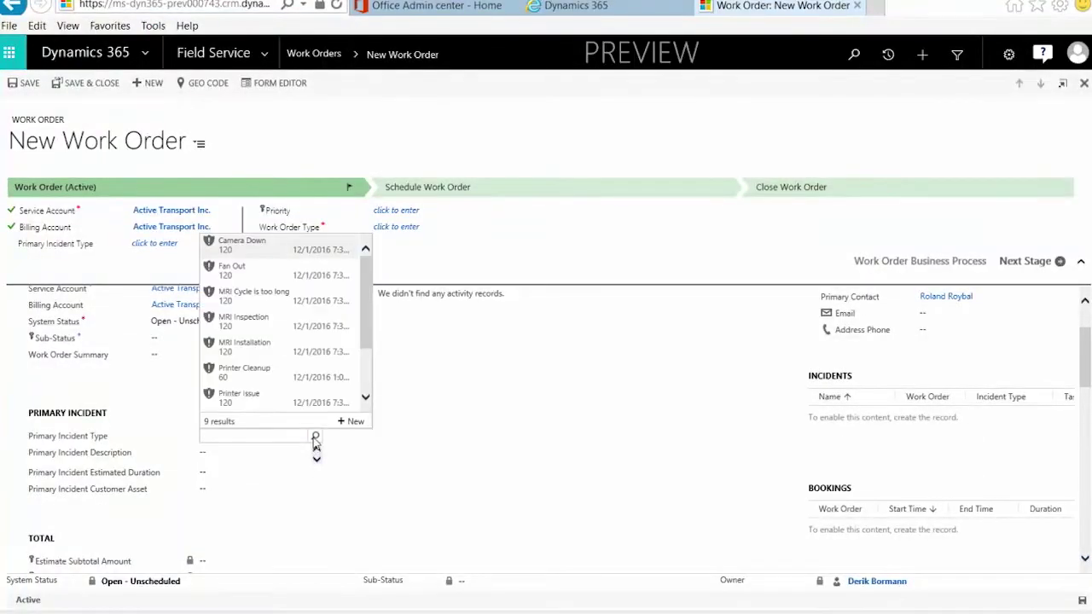
click(263, 379)
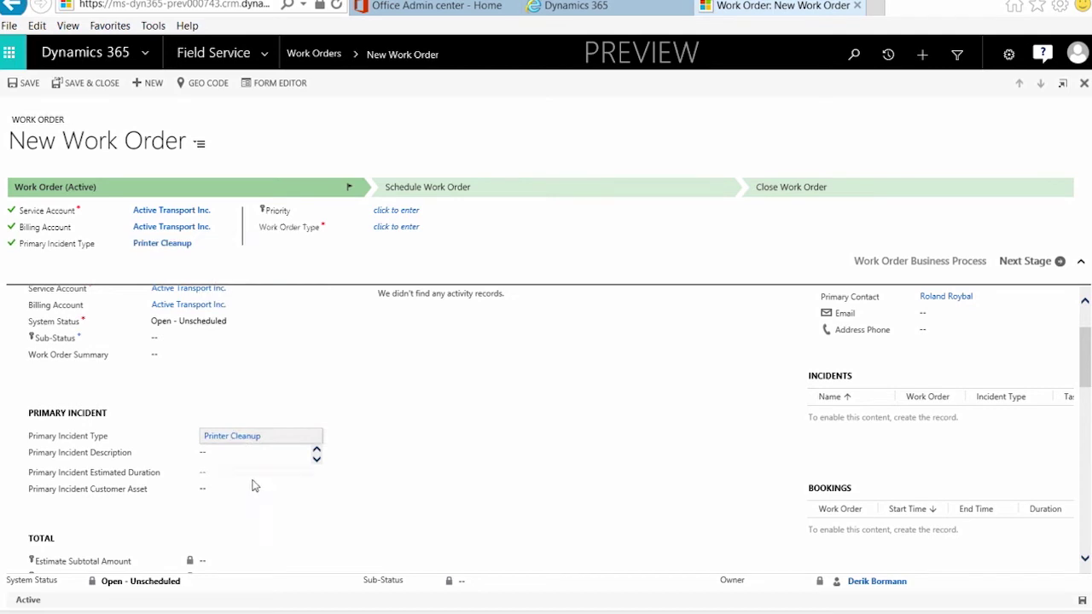
- Set the work order's service territory to WA and Taxable to No, then save and close it
scroll(253, 482, down, 3)
scroll(253, 478, down, 4)
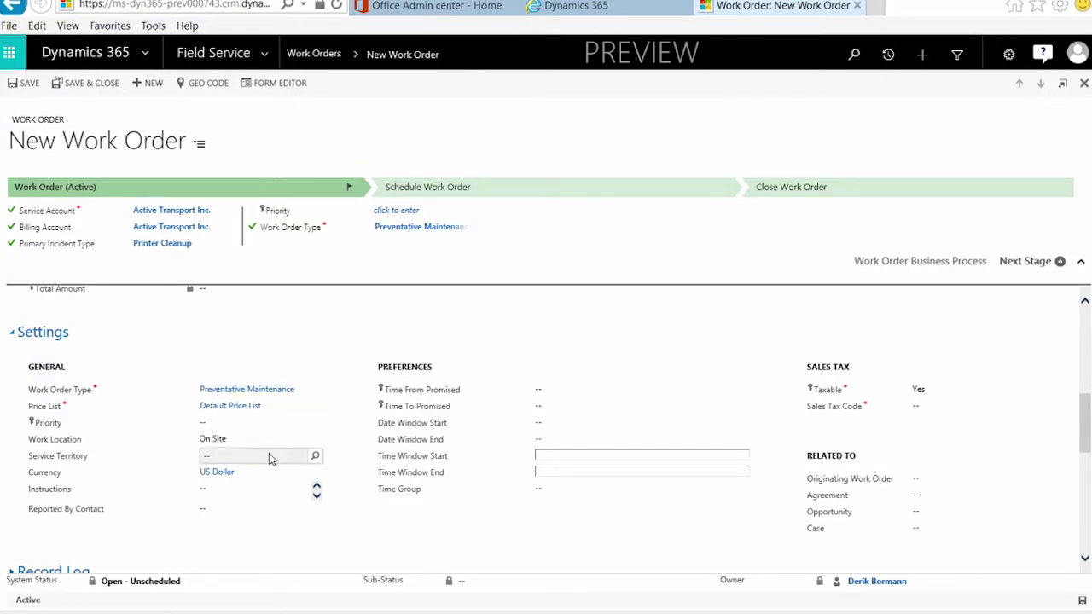
click(315, 457)
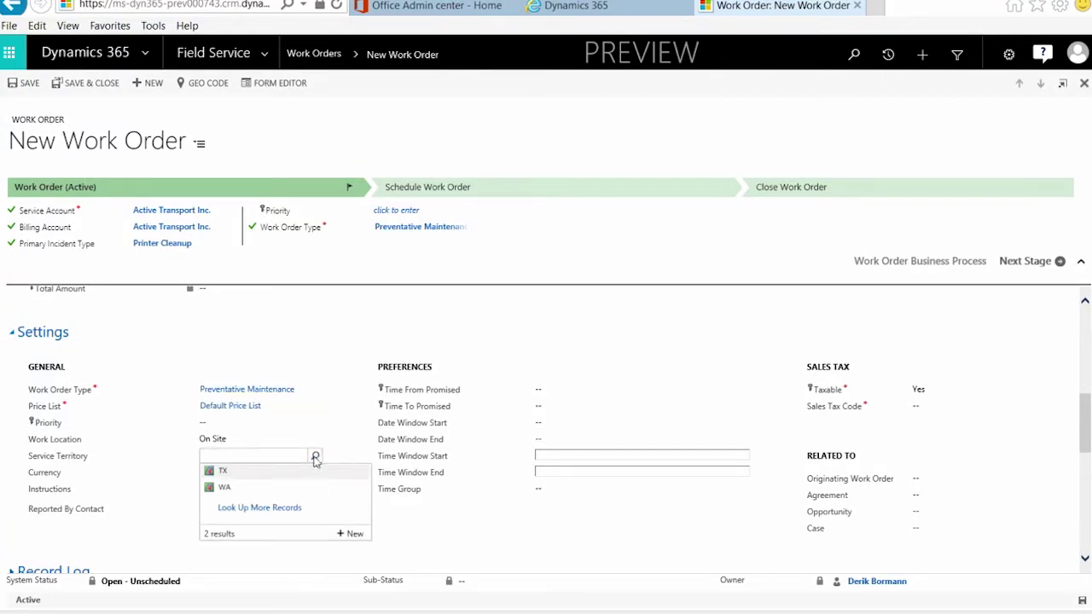
click(264, 493)
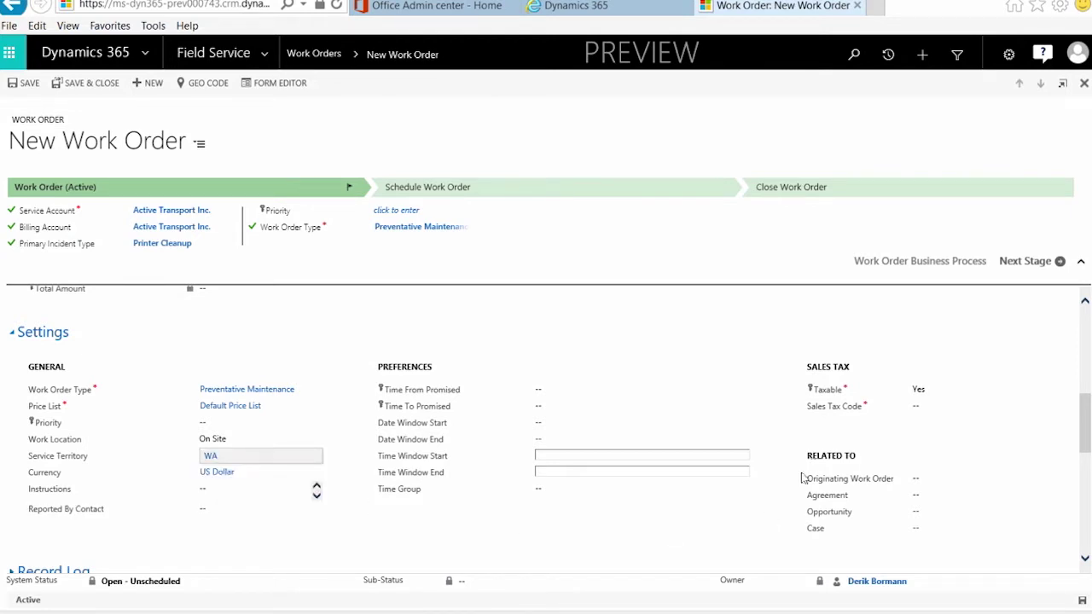
click(937, 390)
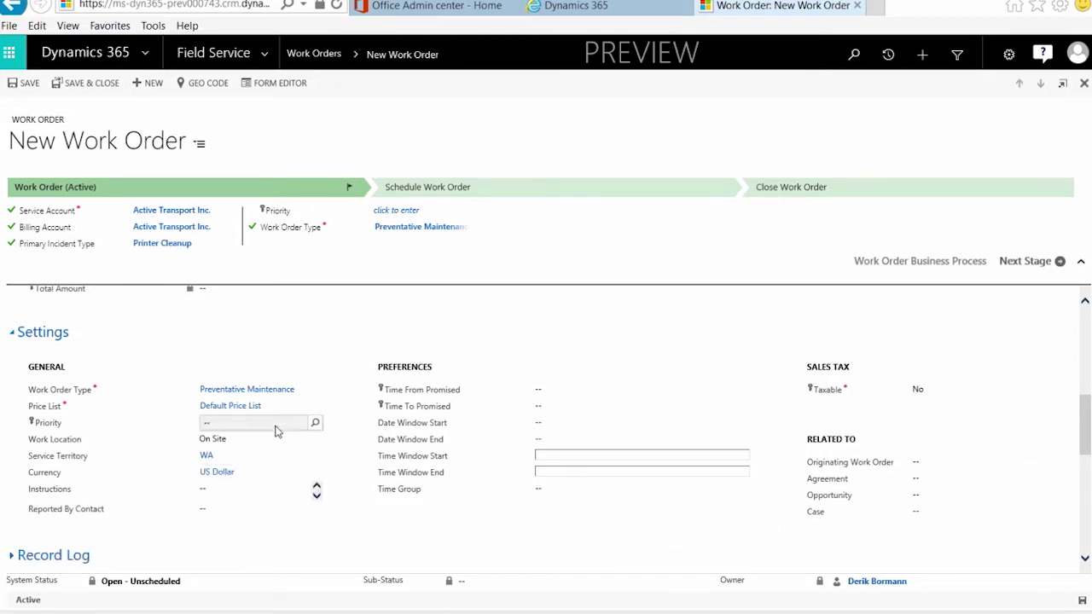
scroll(276, 429, down, 2)
scroll(275, 431, up, 2)
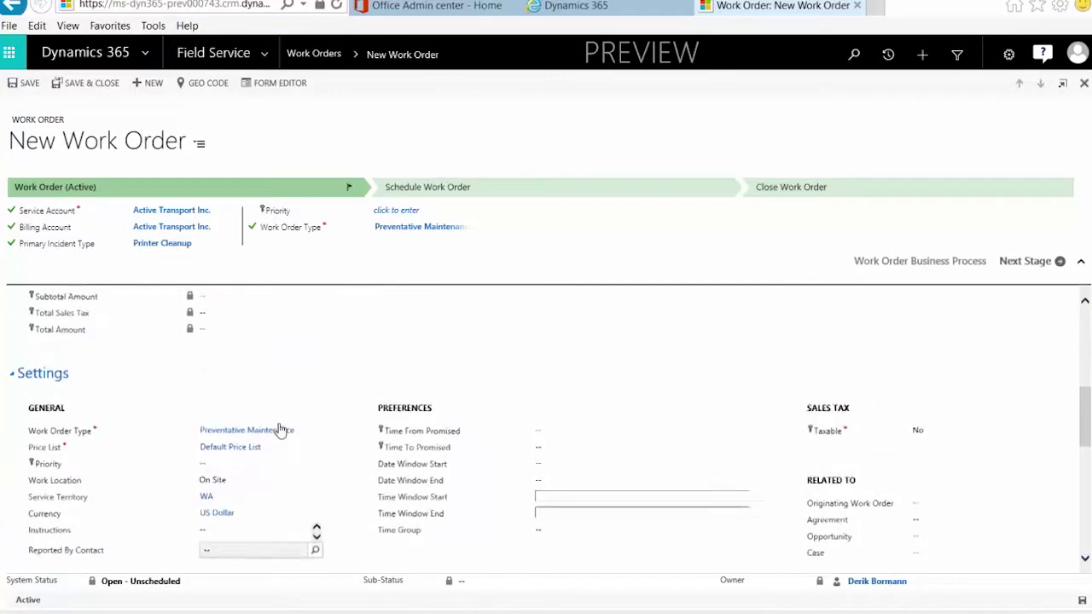
click(96, 85)
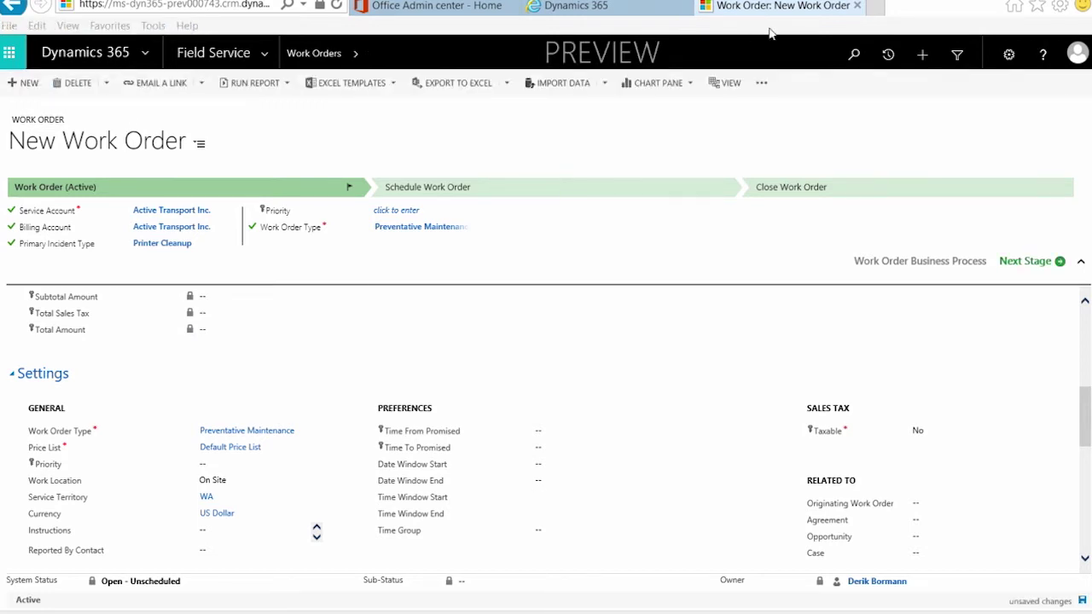
click(728, 222)
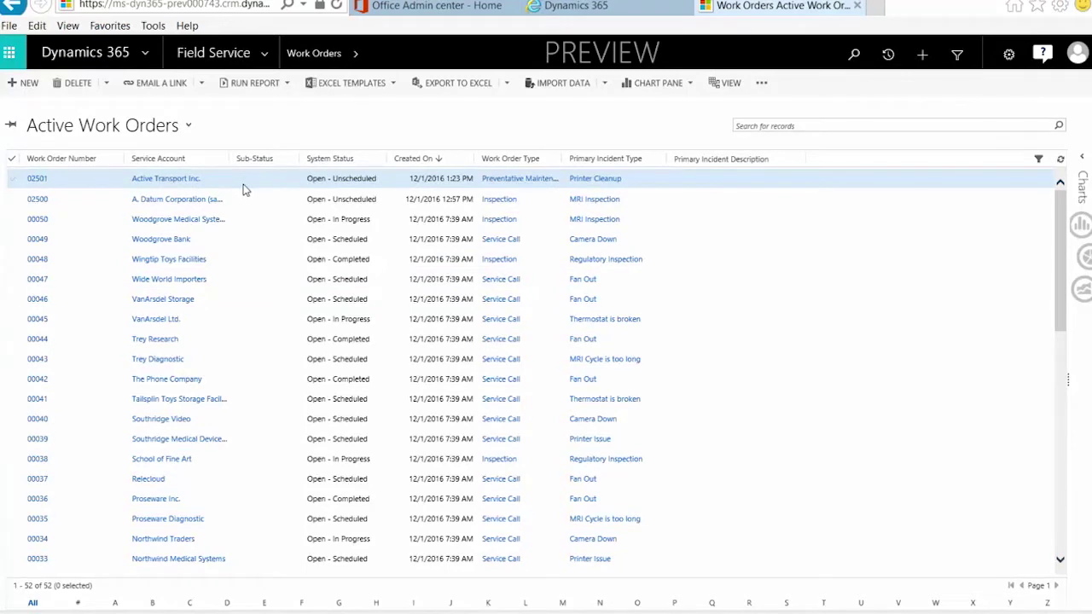
- Reopen the Active Transport Inc. Printer Cleanup work order and review its service tasks and products sections
click(244, 188)
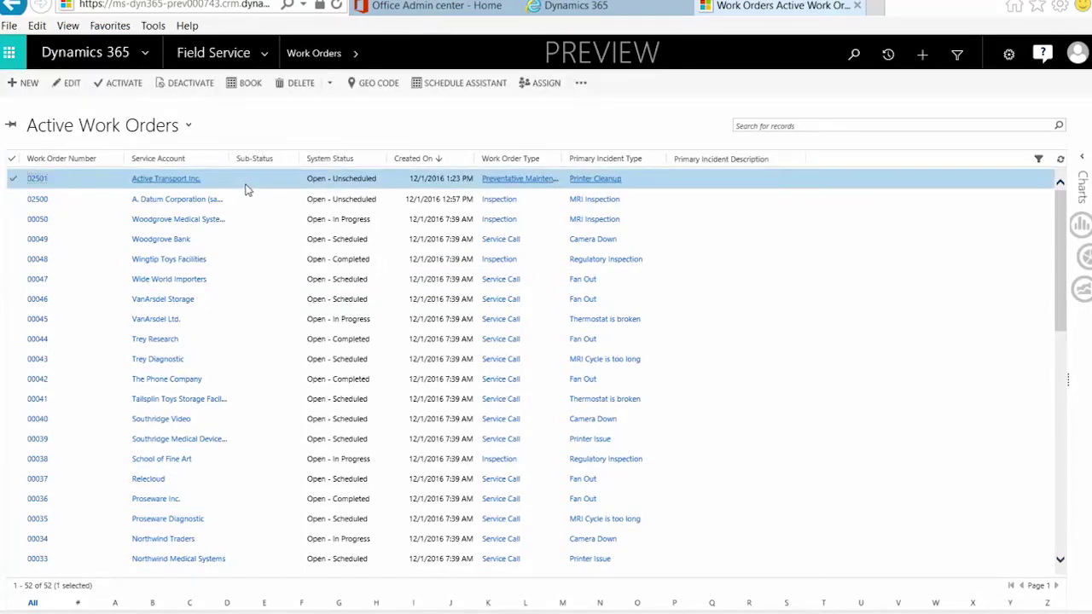
double_click(247, 189)
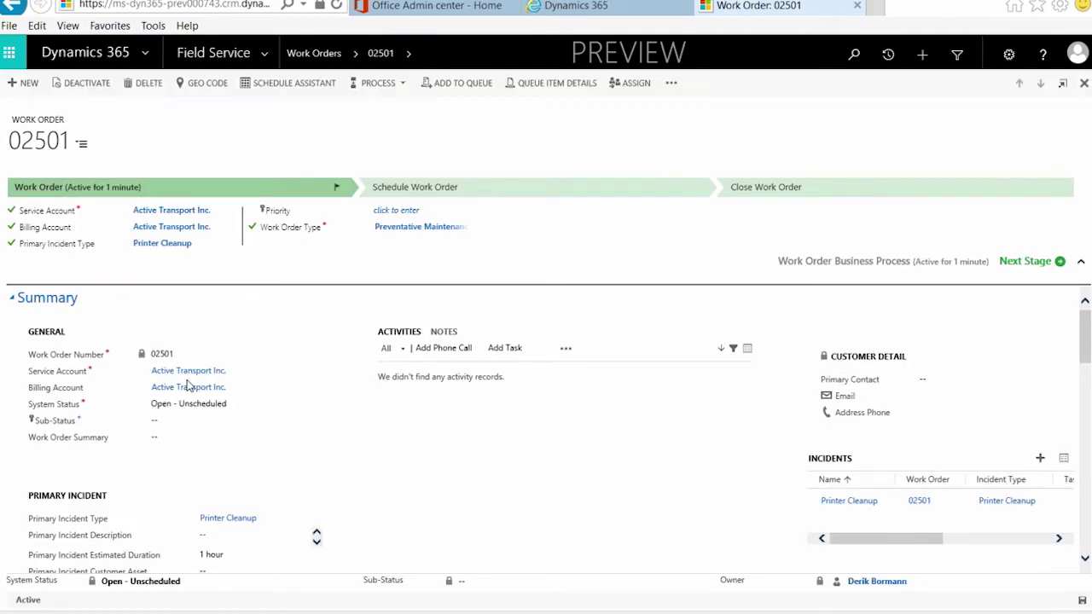
scroll(217, 389, down, 5)
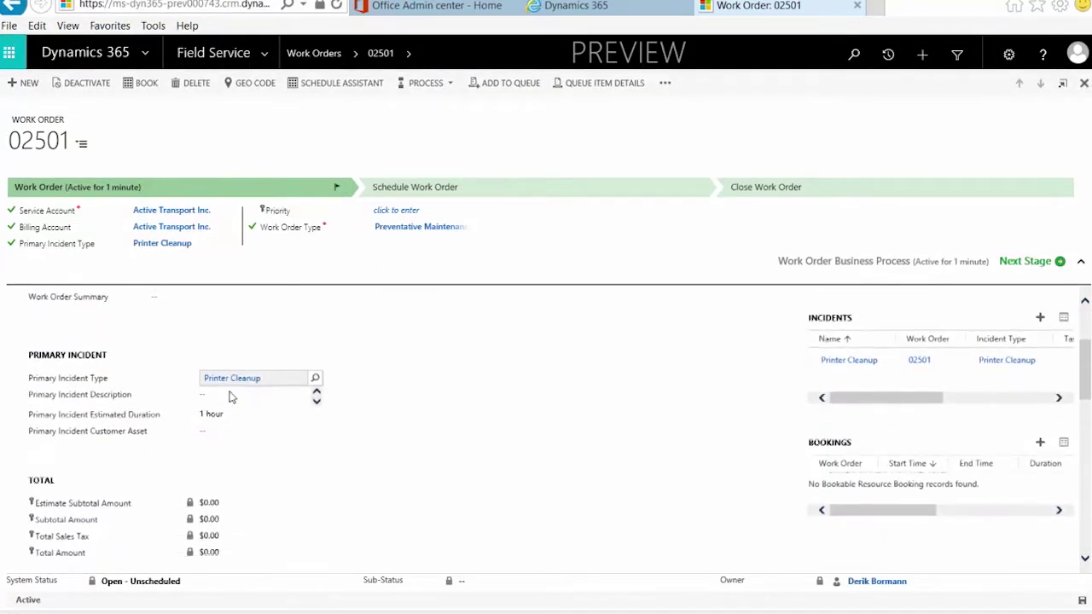
scroll(229, 398, down, 10)
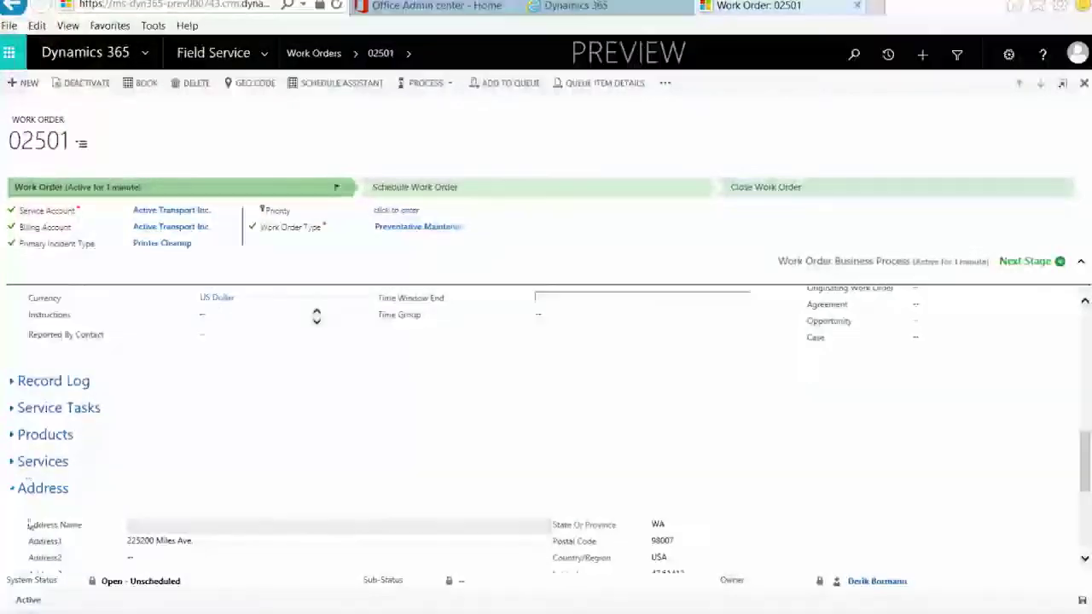
click(14, 409)
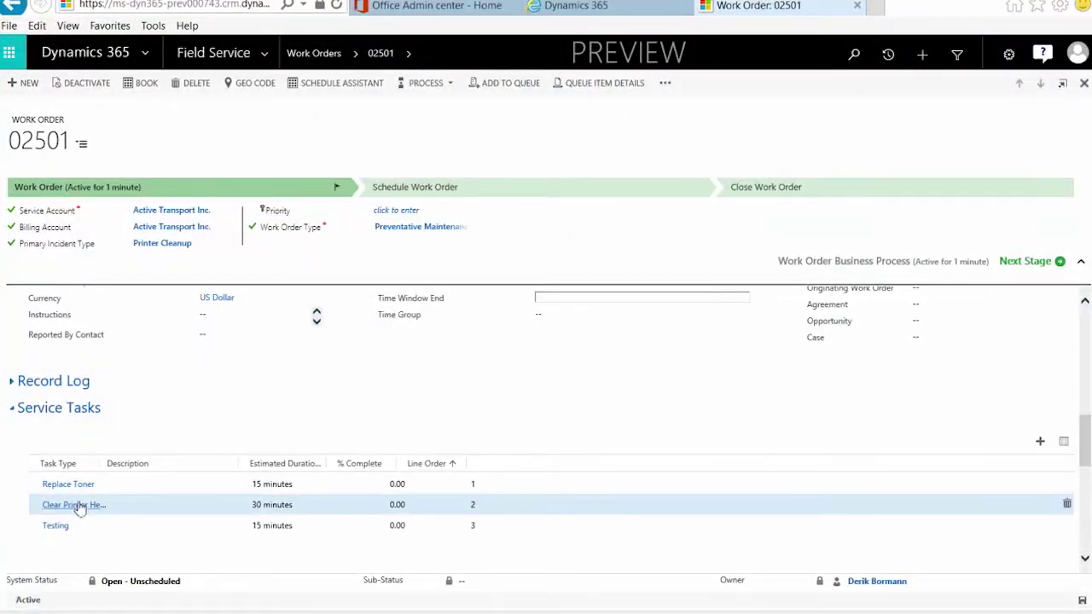
click(13, 411)
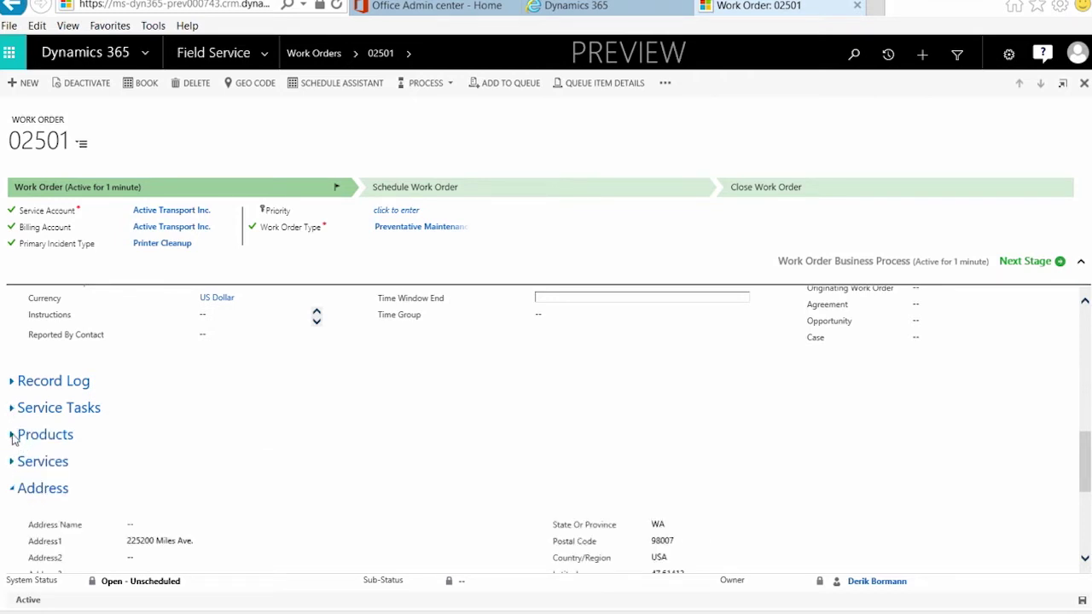
click(14, 436)
click(13, 437)
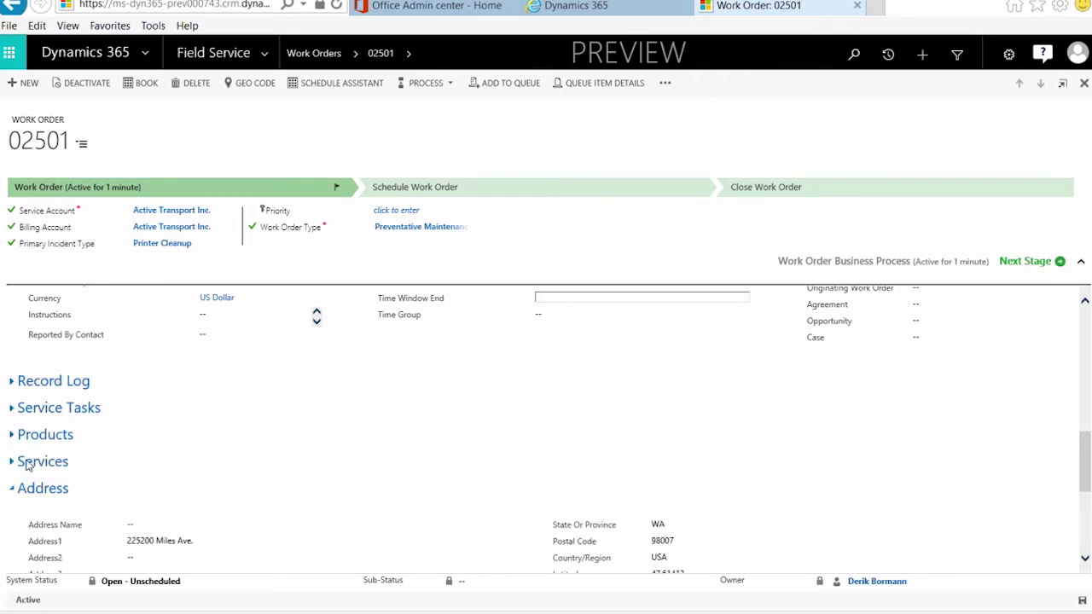
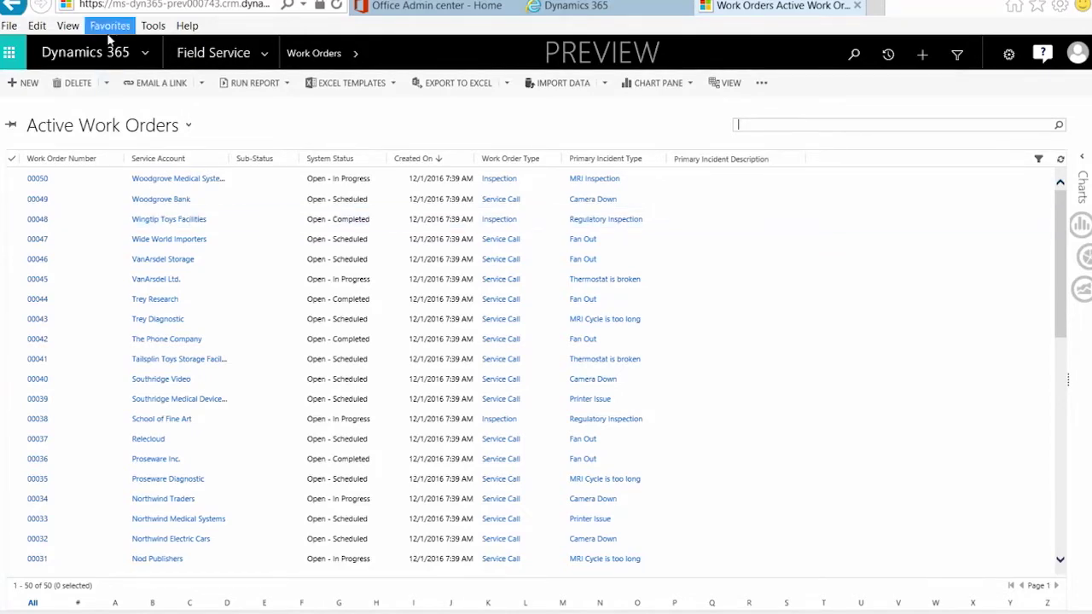
- Set Connect to Maps to Yes in the Resource Scheduling schedule parameters, accept the disclosure and save the record
click(264, 67)
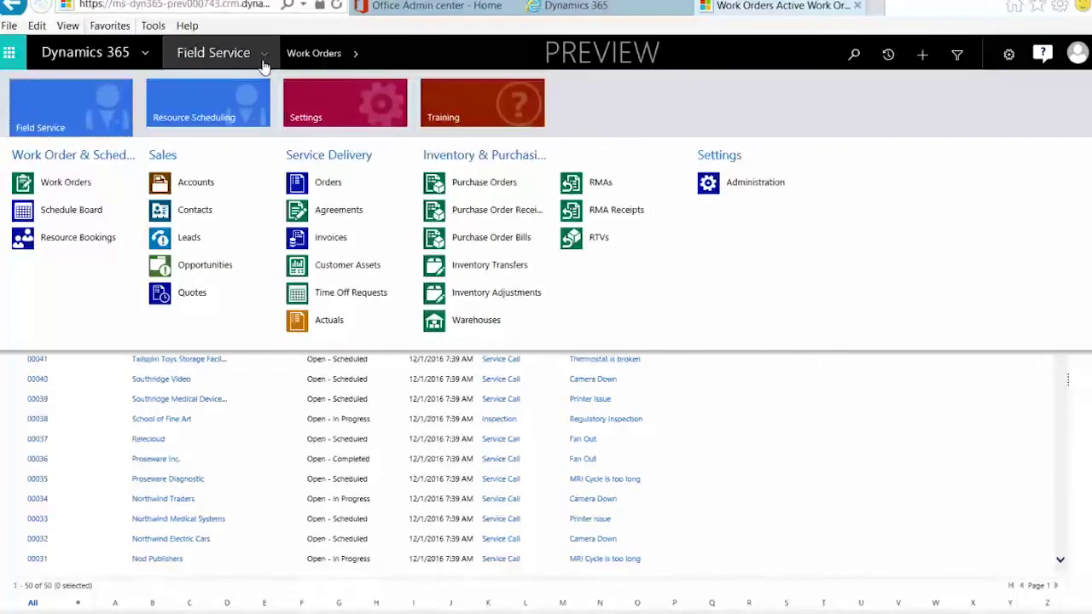
click(236, 112)
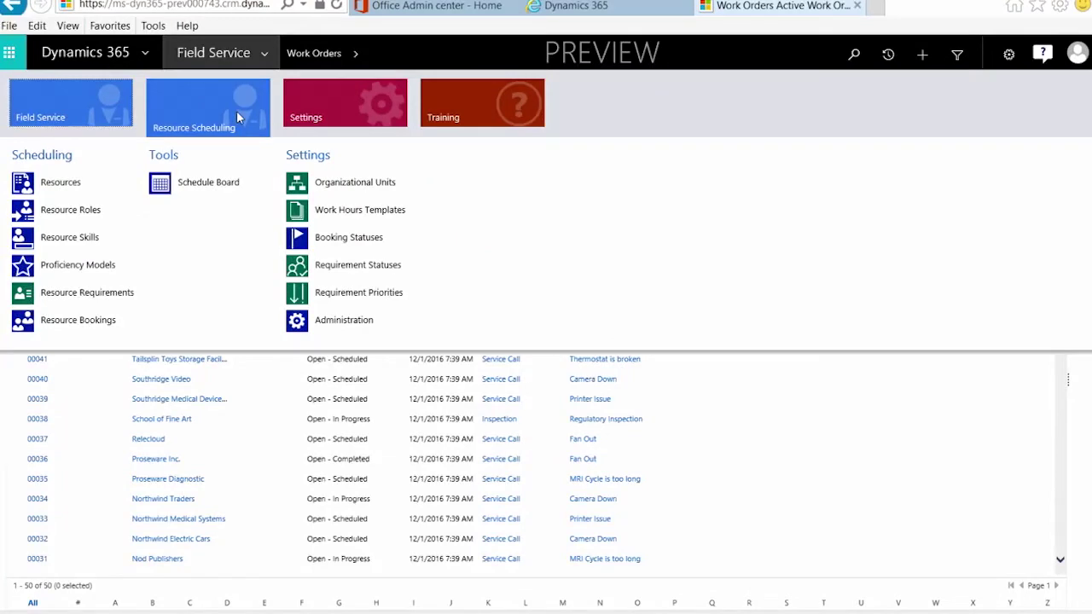
click(358, 334)
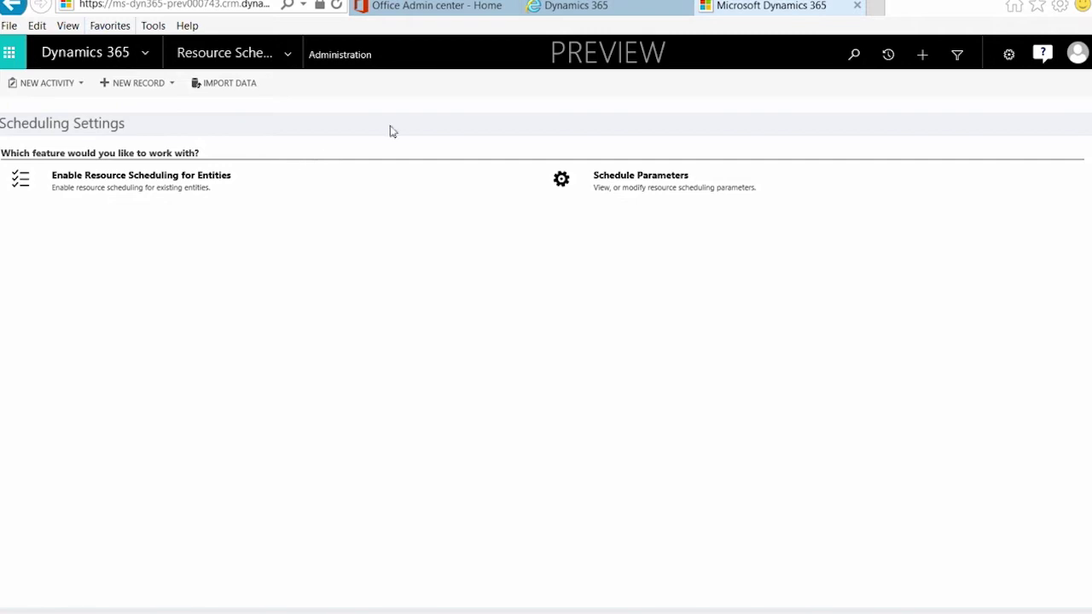
click(650, 185)
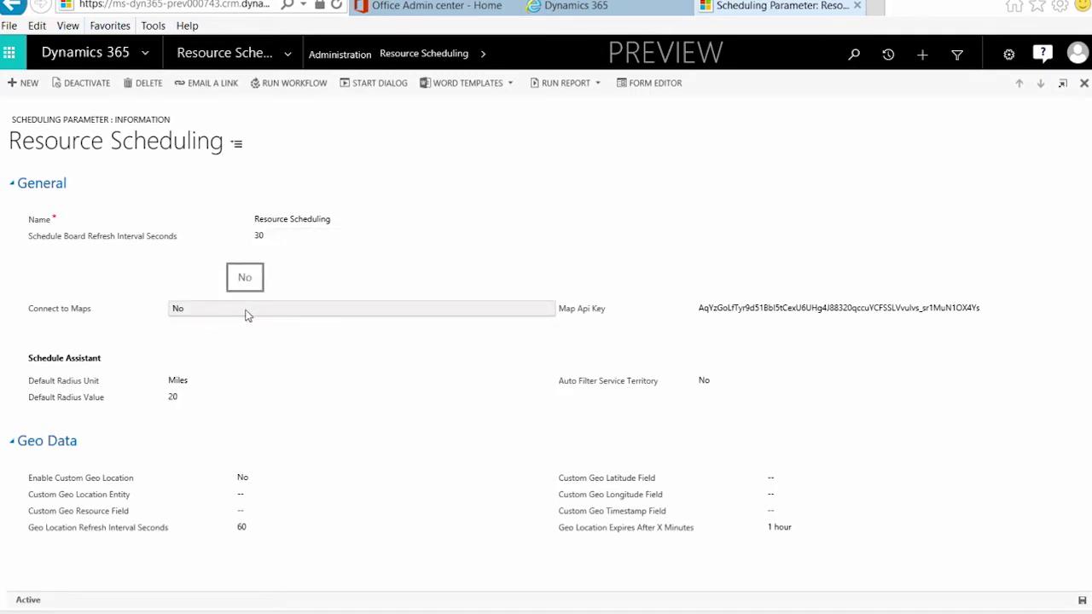
click(247, 315)
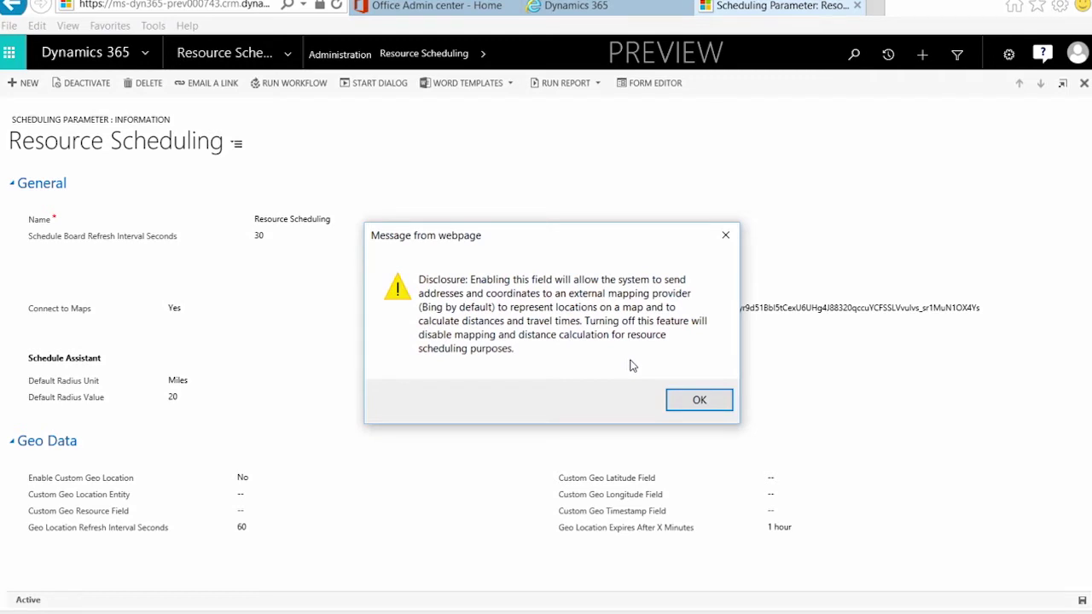
click(714, 403)
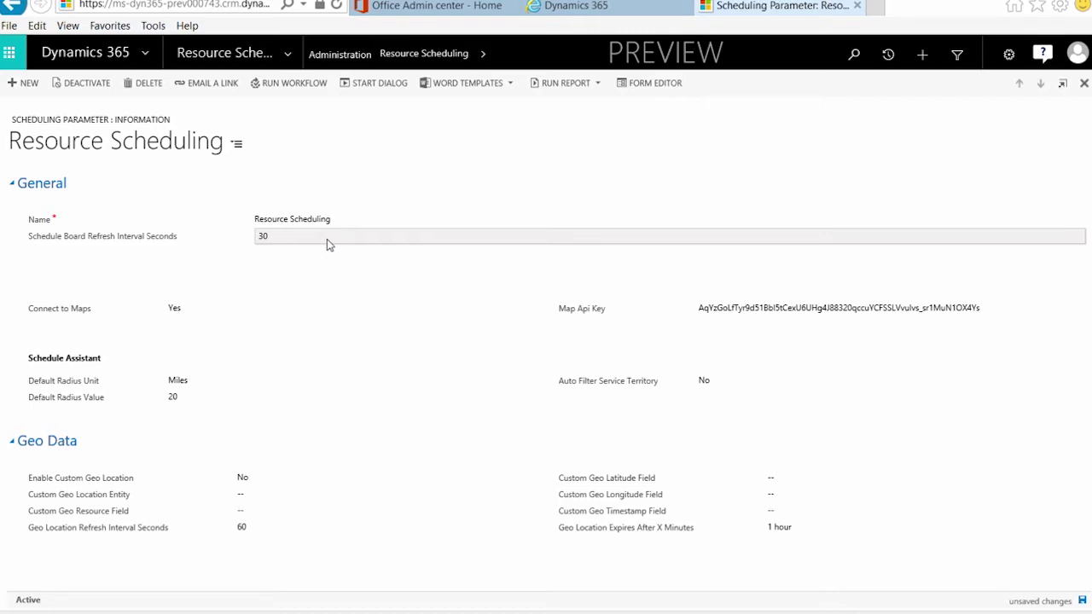
click(1082, 601)
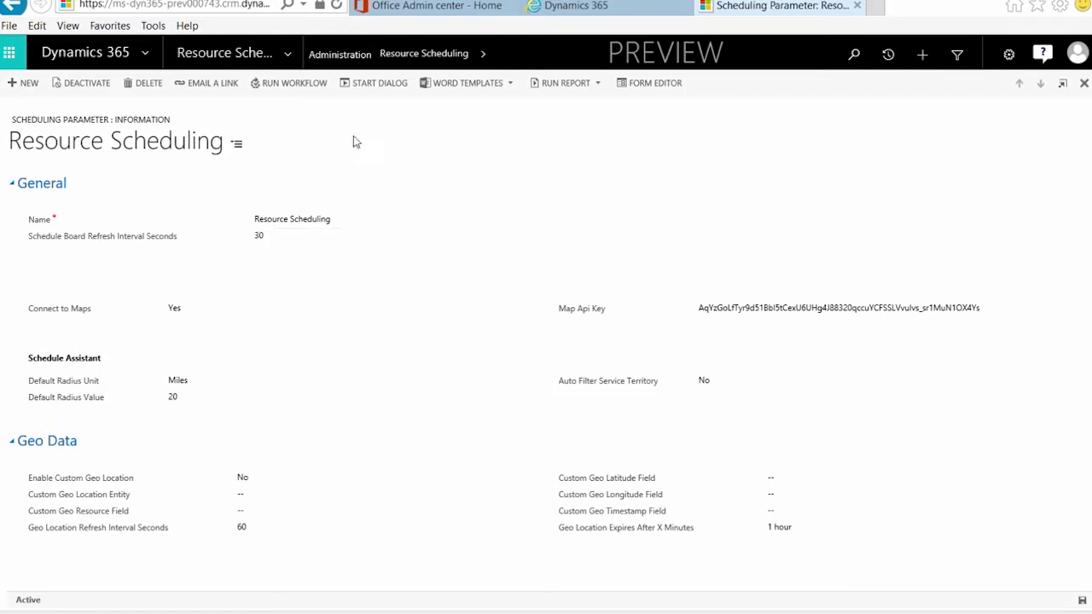
- Open the A. Datum Corporation (sample) account from the Field Service accounts list
click(287, 57)
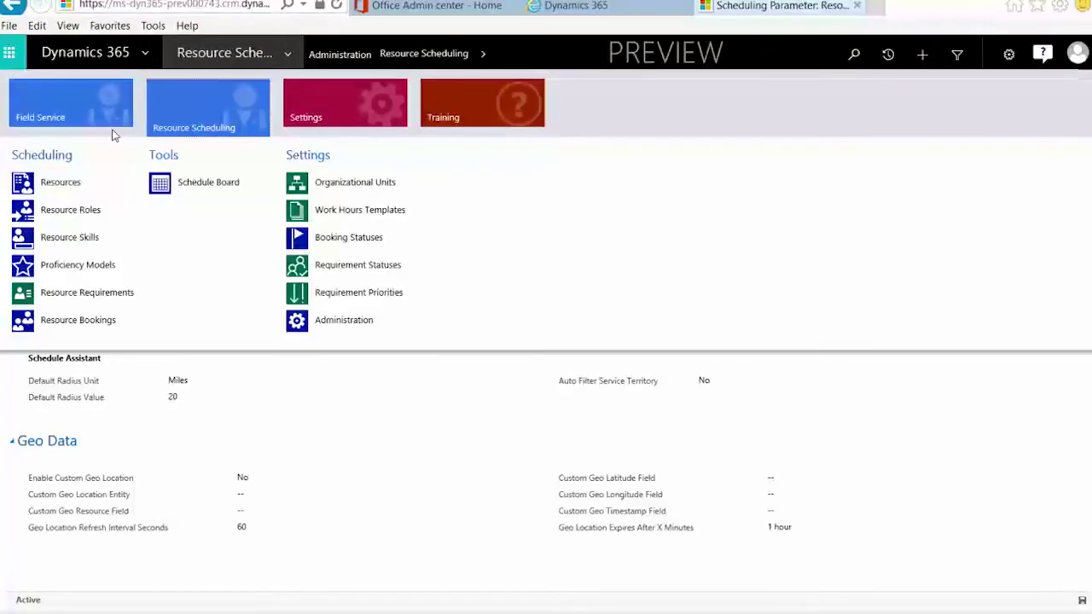
click(101, 104)
click(207, 186)
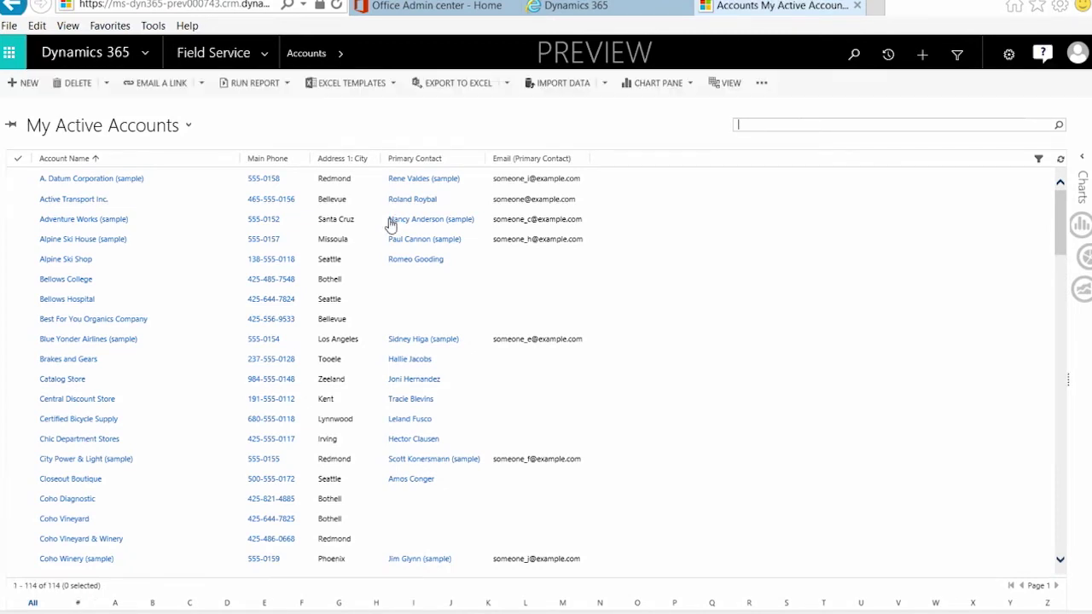
click(218, 186)
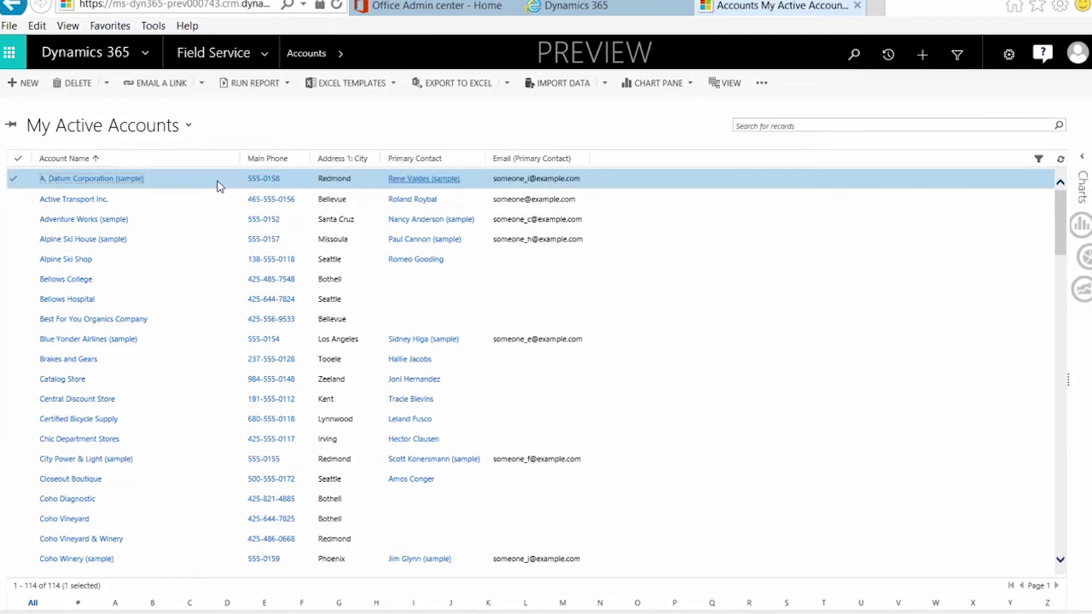
double_click(218, 186)
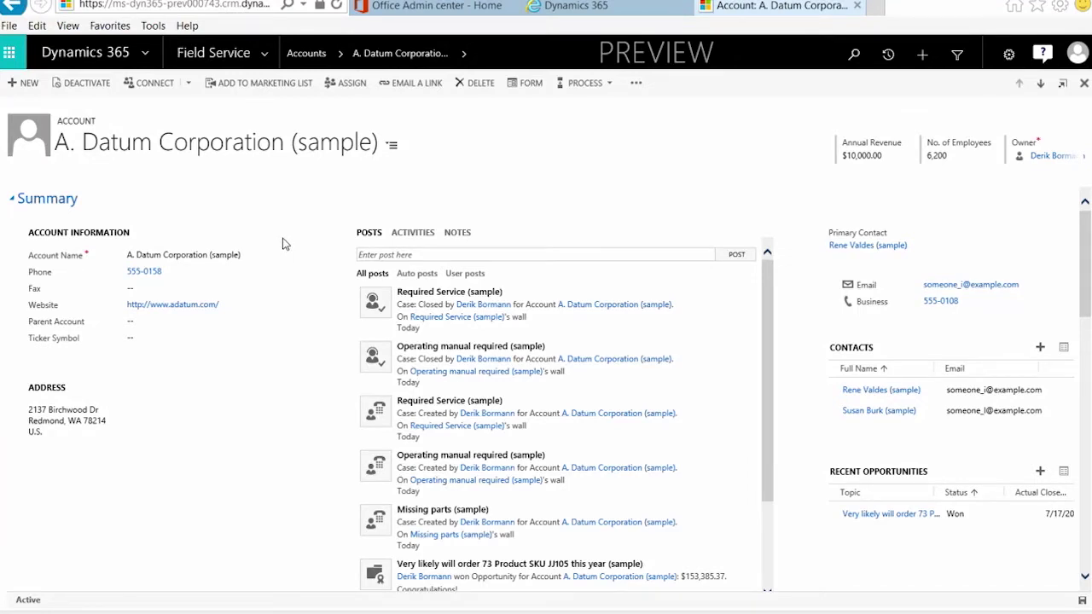
- Check the account's address location on the Geo Code map, then close the map
click(636, 84)
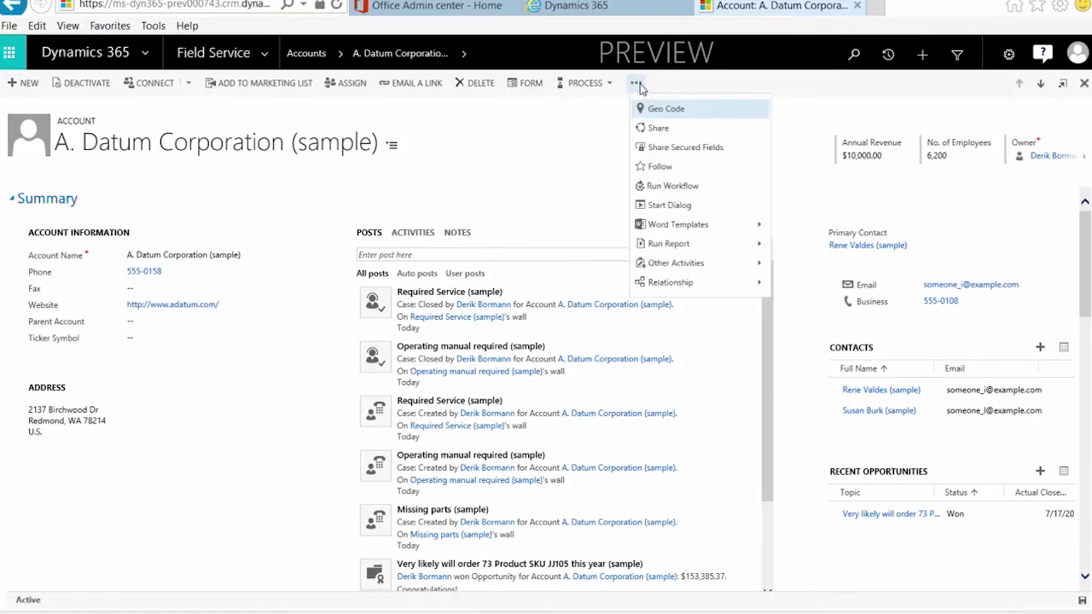
click(698, 112)
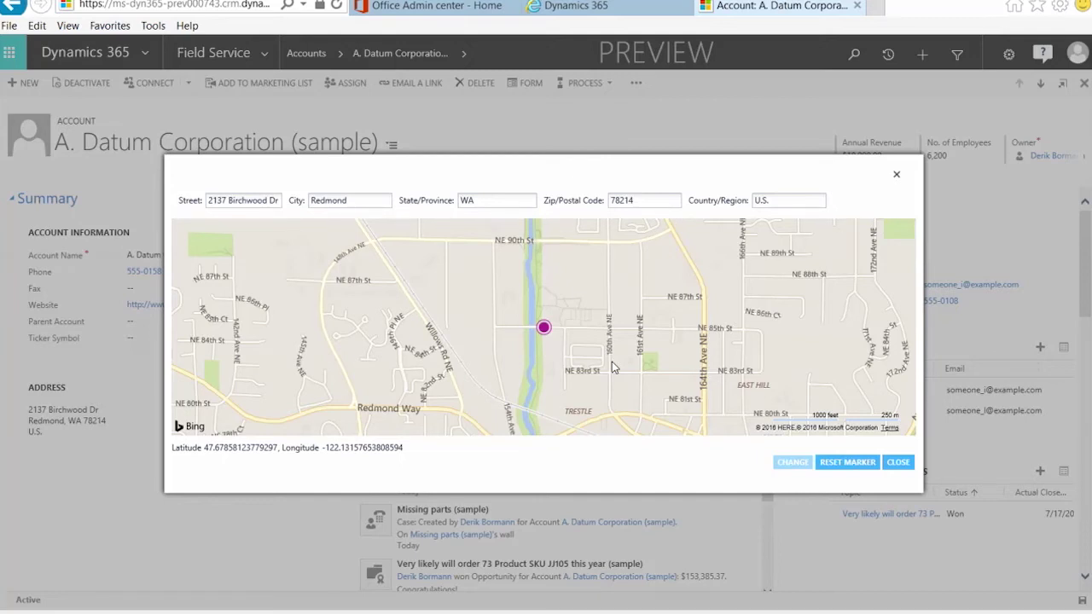
click(900, 462)
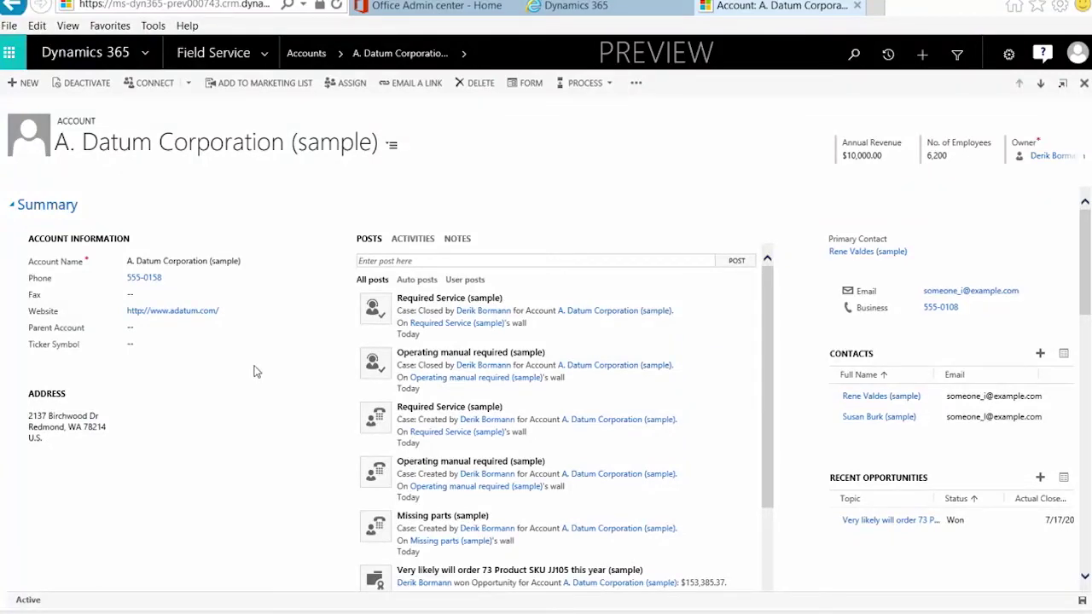
- Toggle Tax Exempt in the account's Field Service section and switch it back to No
scroll(256, 371, down, 5)
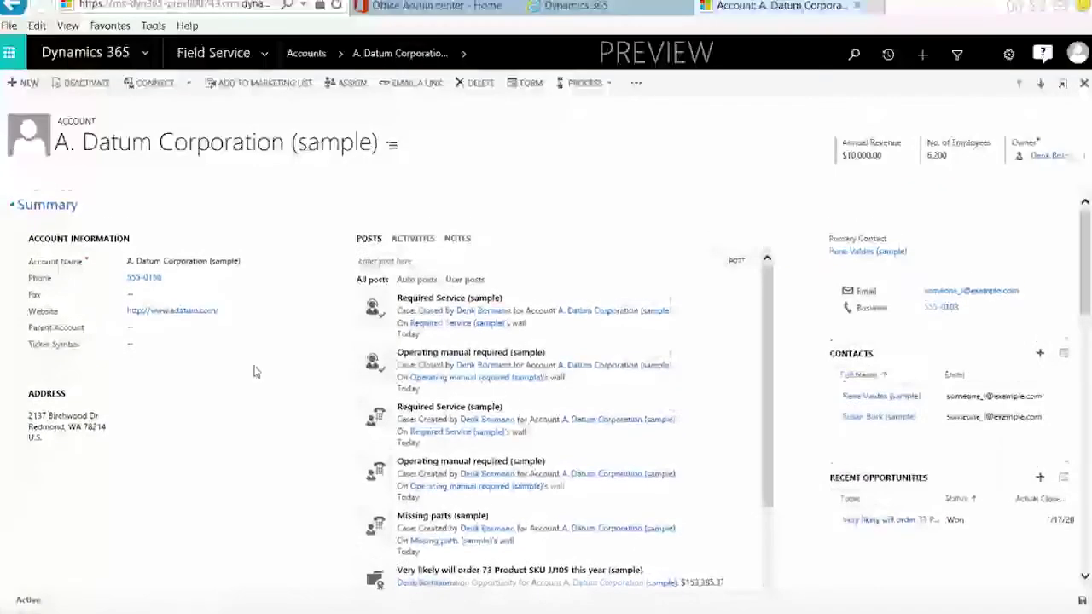
scroll(258, 371, down, 6)
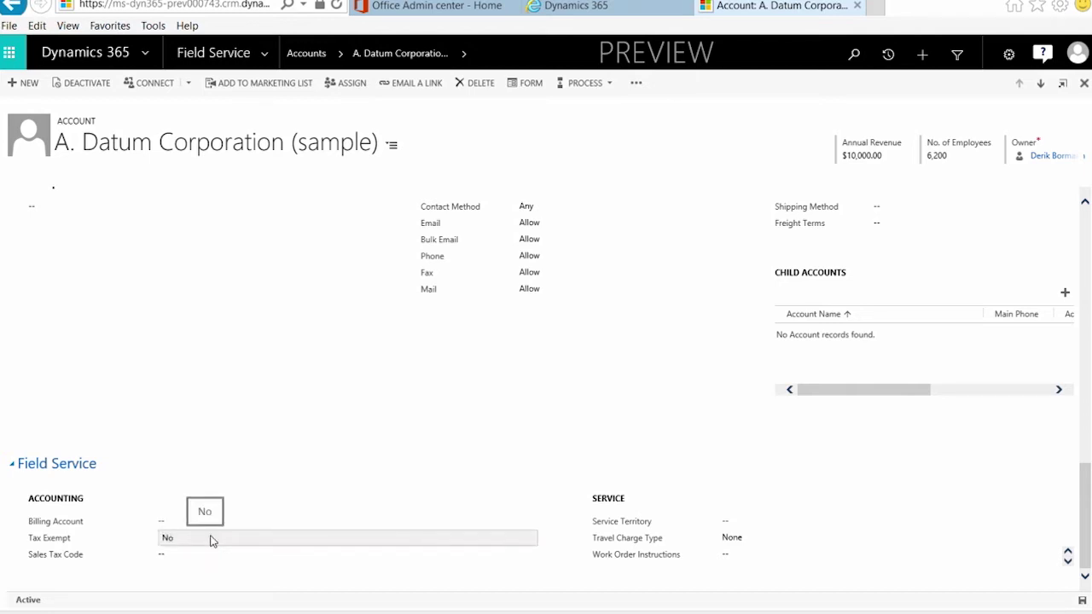
click(210, 540)
click(211, 540)
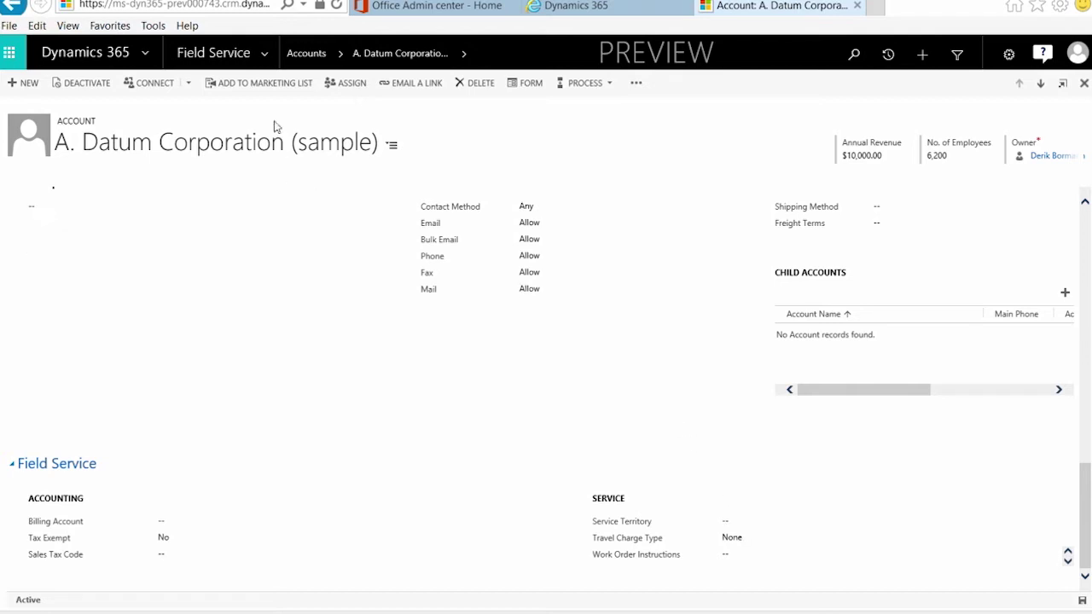
- Start a new work order from the Field Service work orders list and set its service account to A. Datum Corporation (sample)
click(266, 62)
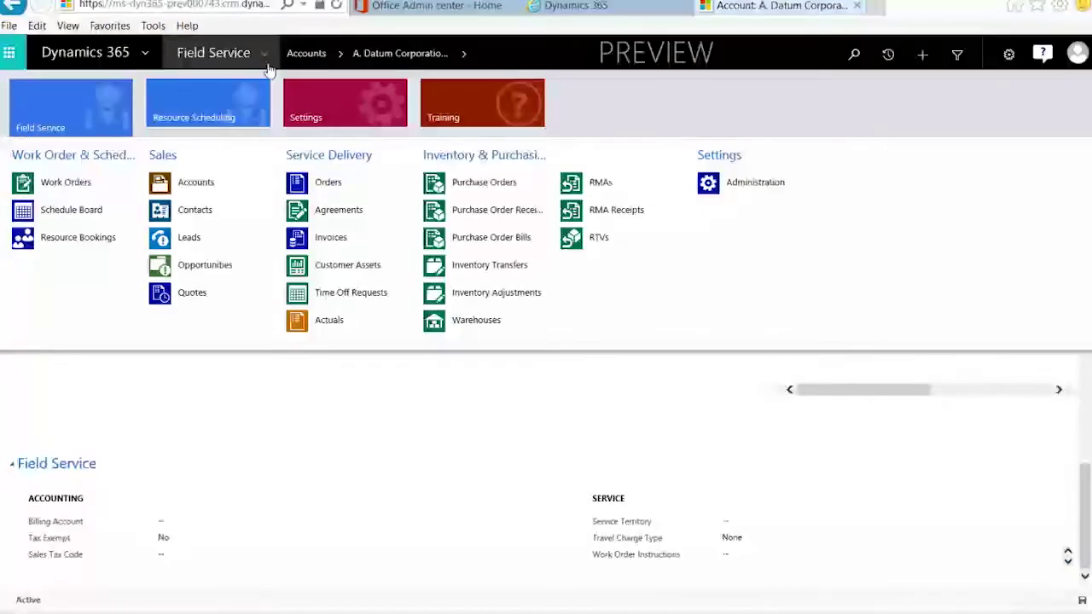
click(85, 186)
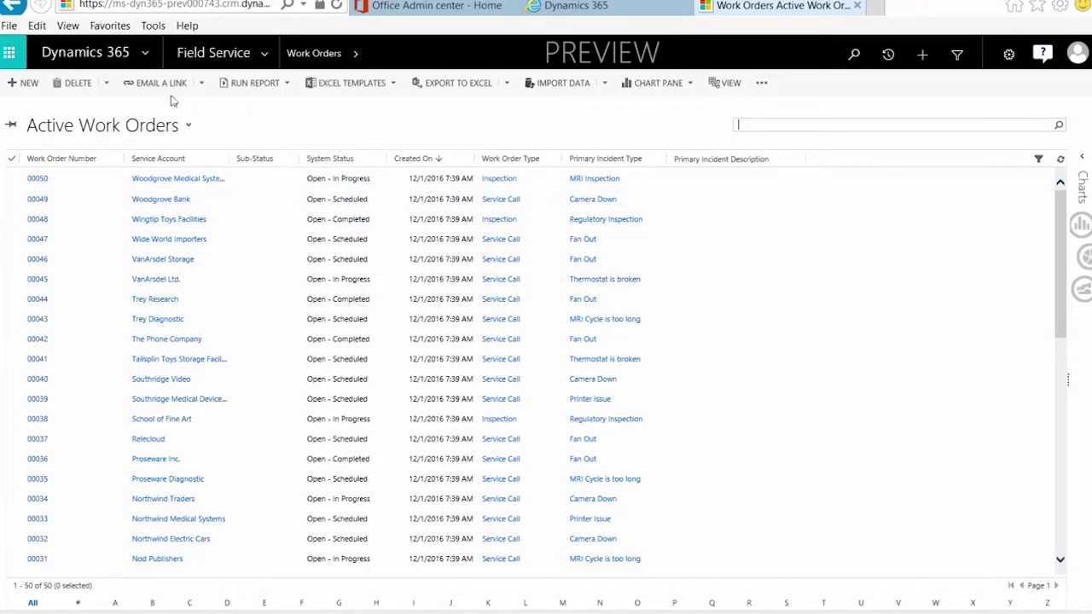
click(32, 89)
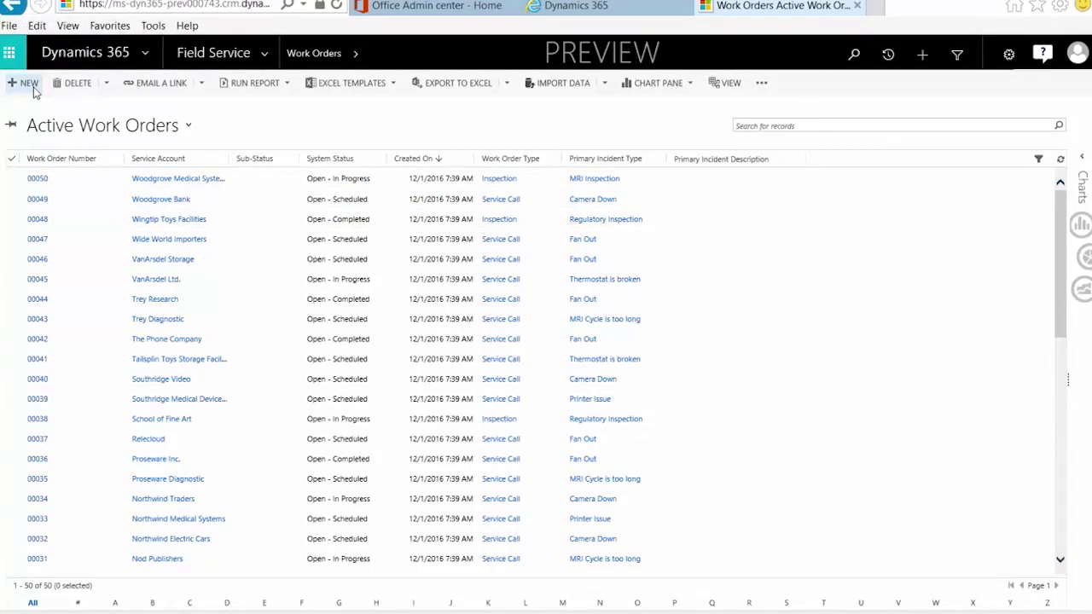
double_click(262, 200)
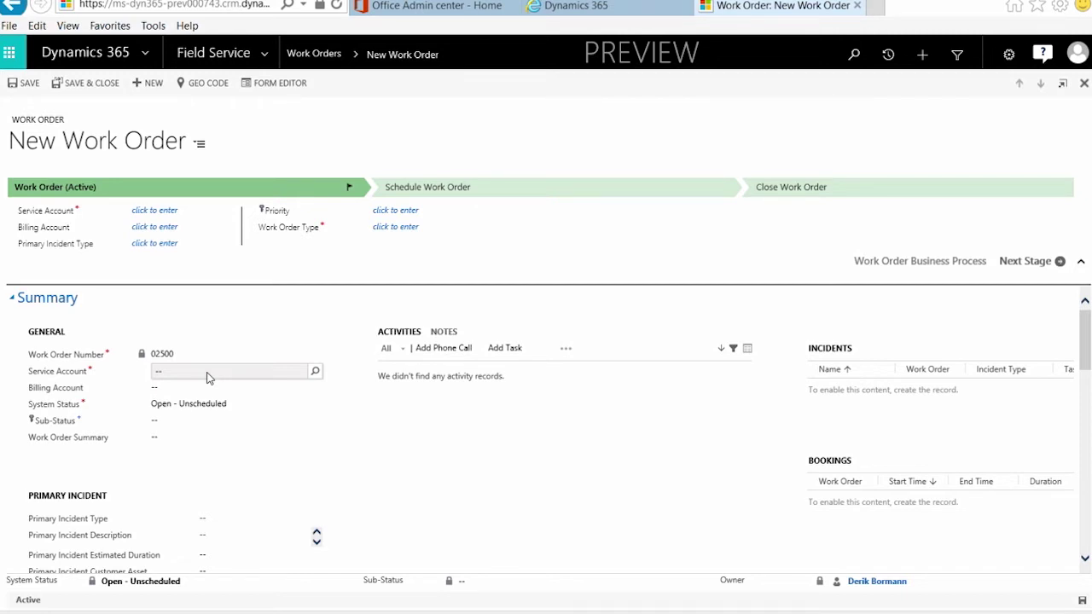
click(316, 374)
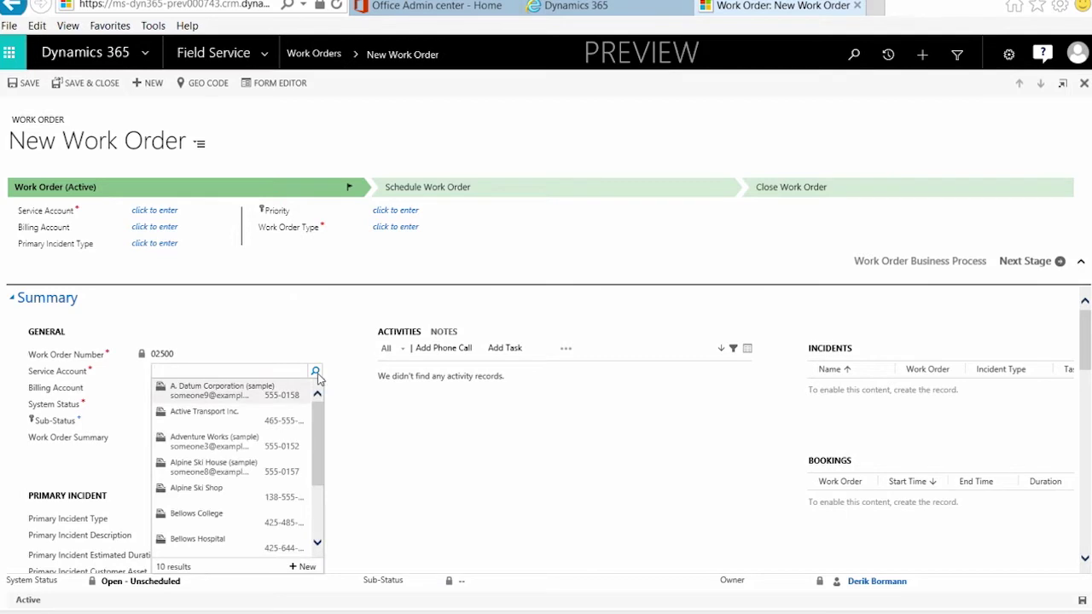
click(237, 392)
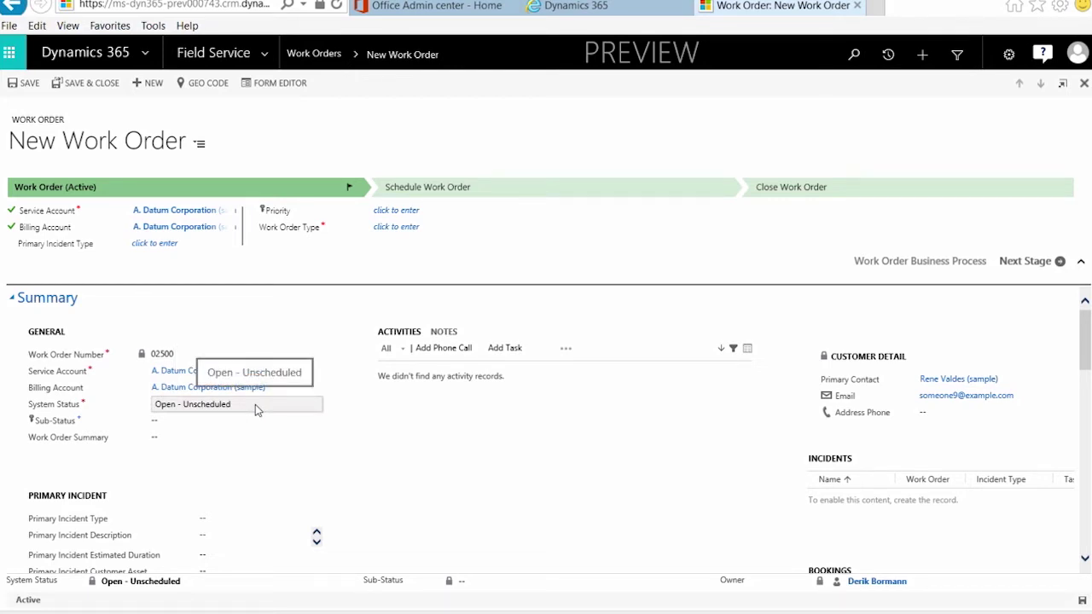
- Review the System Status choices, keeping Open - Unscheduled, and look through the available Sub-Status records without choosing one
click(255, 405)
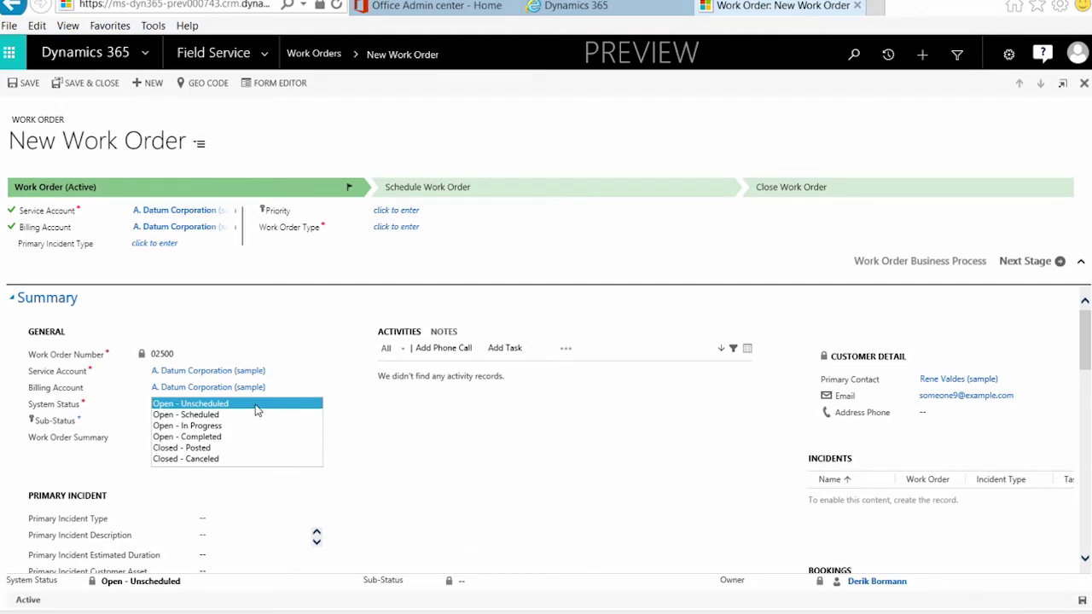
click(255, 405)
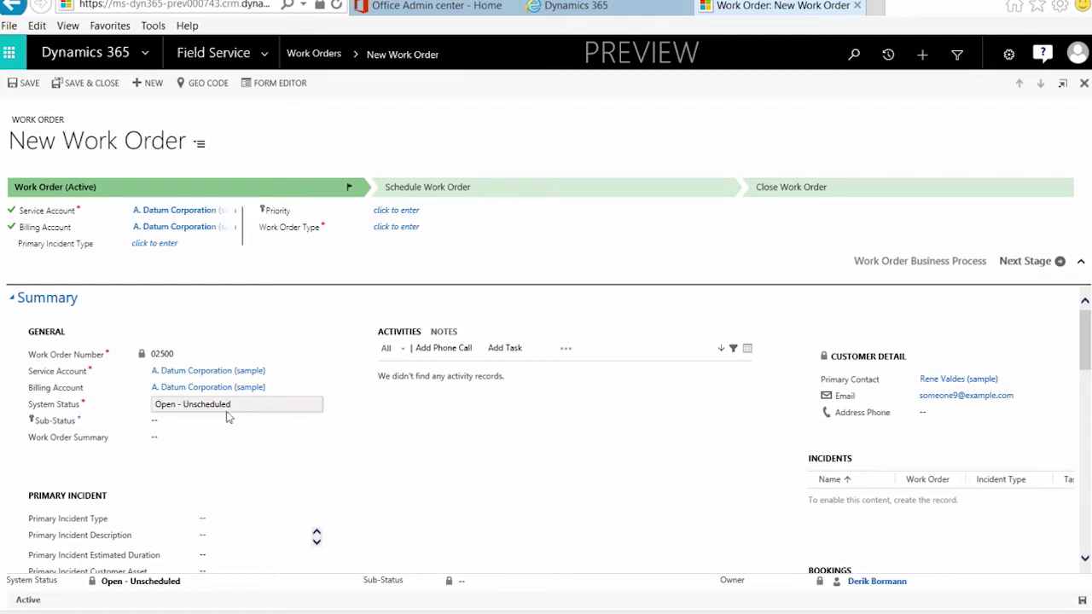
click(211, 422)
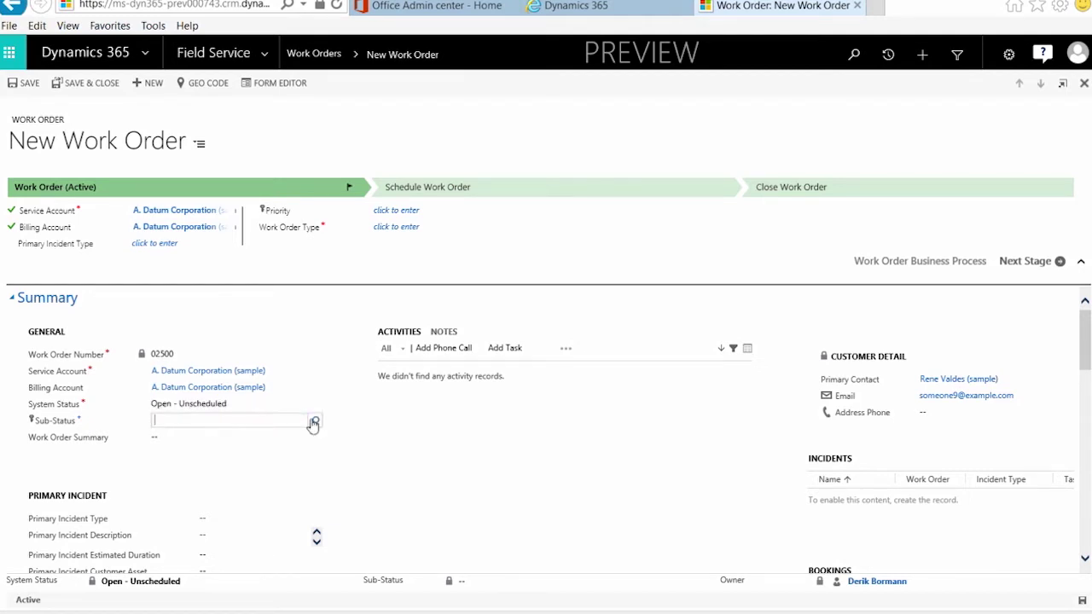
click(315, 422)
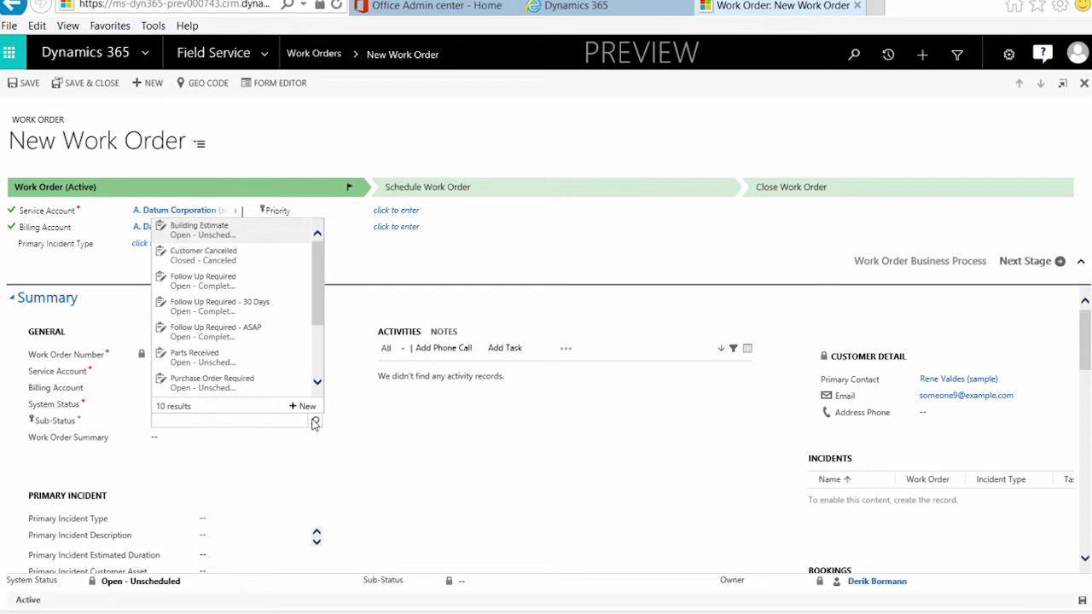
click(435, 447)
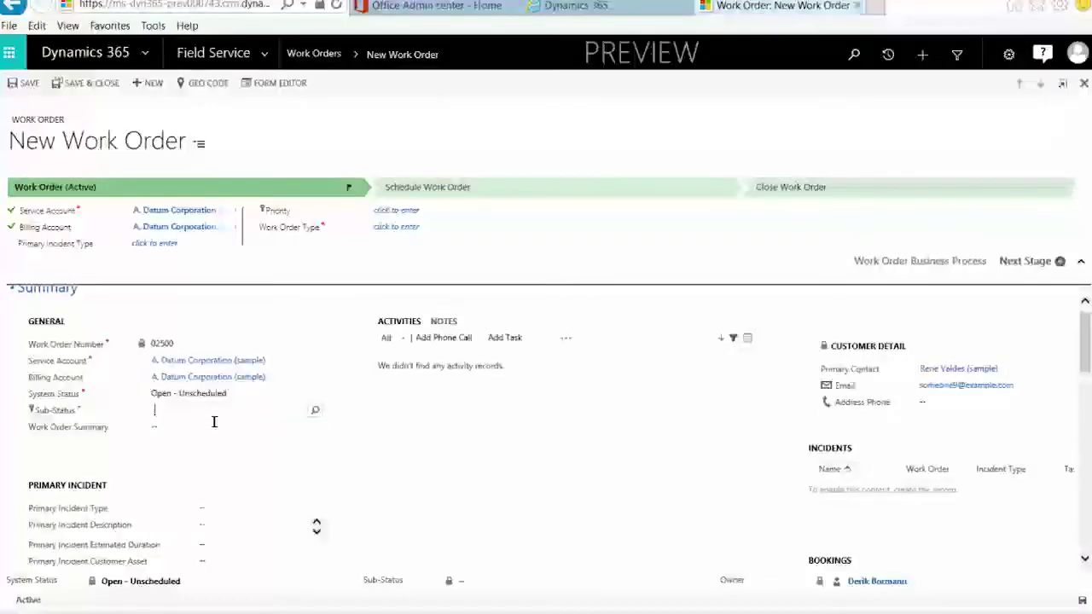
- Set the work order's Primary Incident Type to MRI Inspection
scroll(214, 424, down, 2)
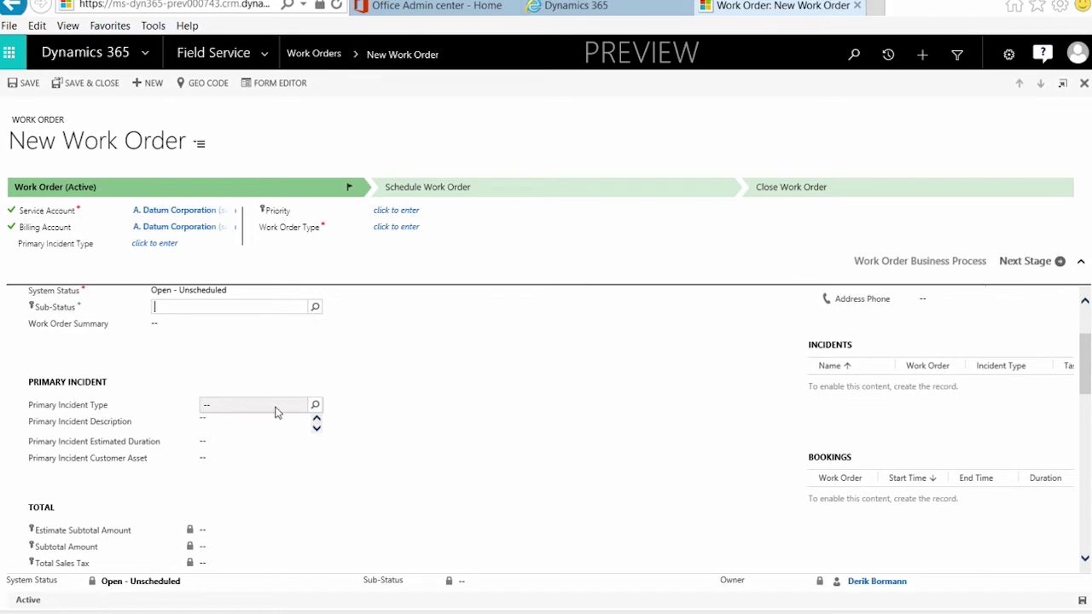
click(317, 408)
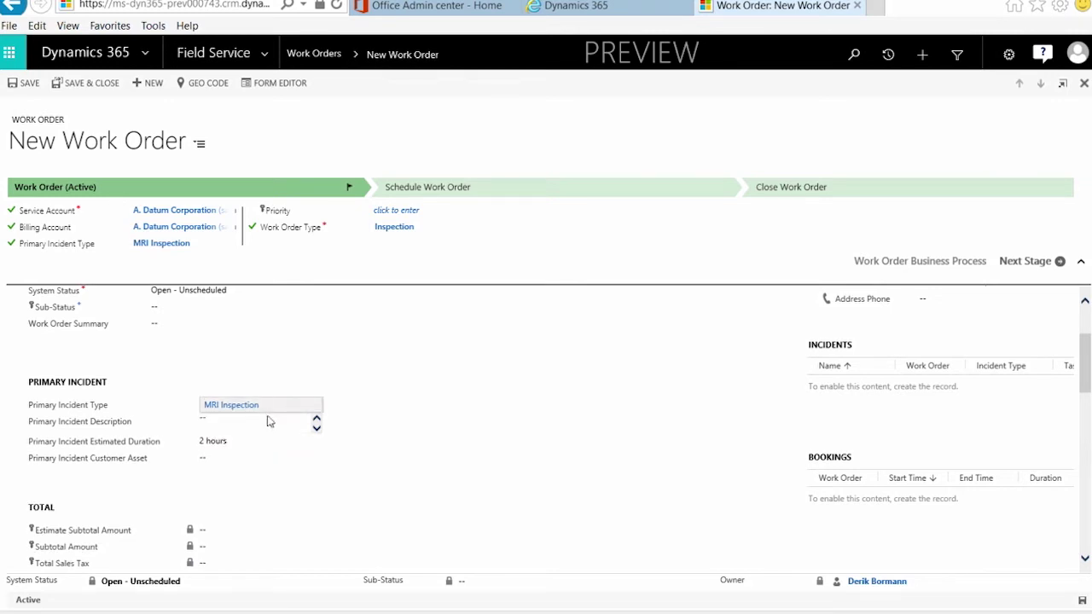
scroll(269, 423, down, 1)
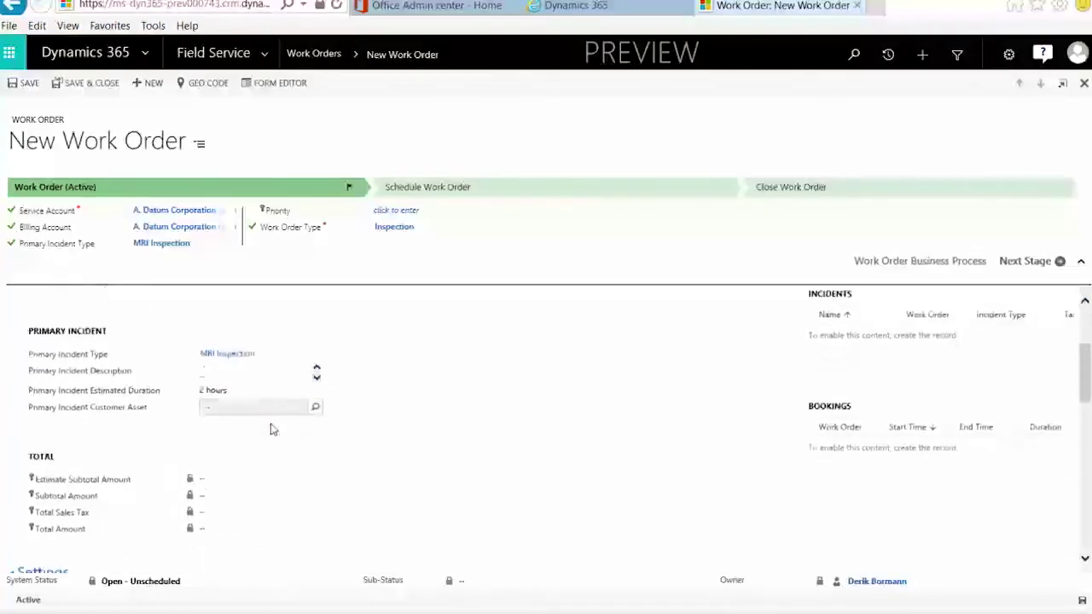
scroll(273, 430, up, 1)
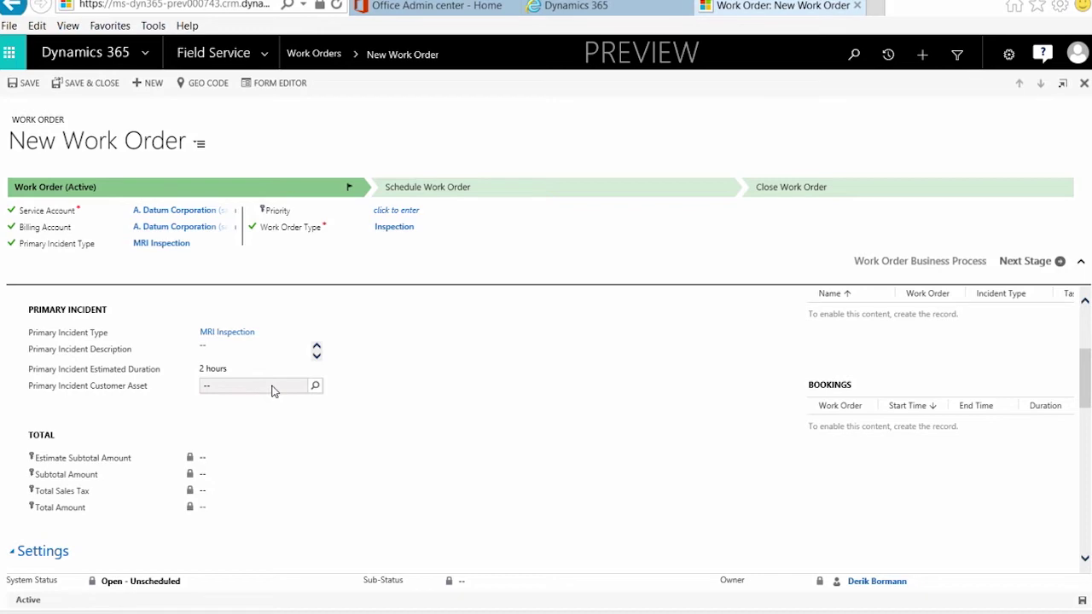
- Choose Inspection as the Work Order Type in the work order's Settings section
scroll(282, 390, down, 1)
scroll(293, 385, down, 3)
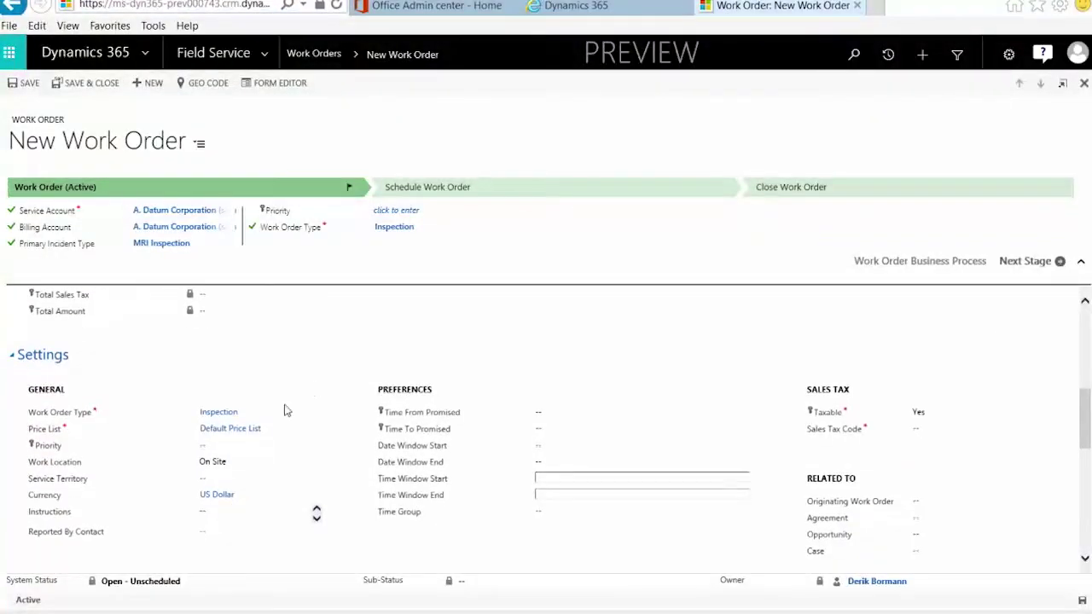
scroll(275, 414, up, 4)
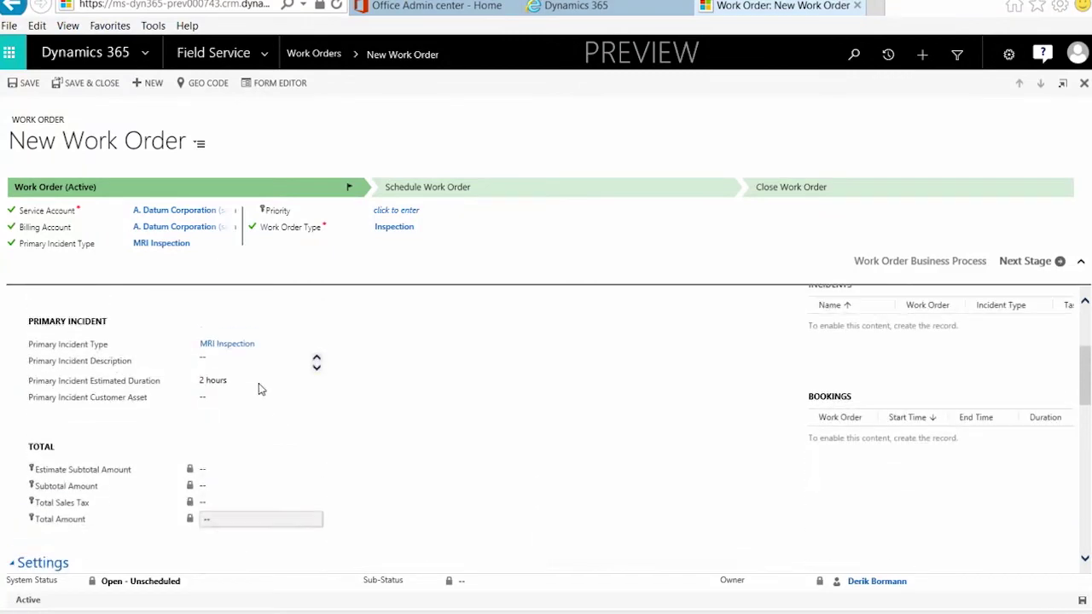
scroll(259, 362, down, 3)
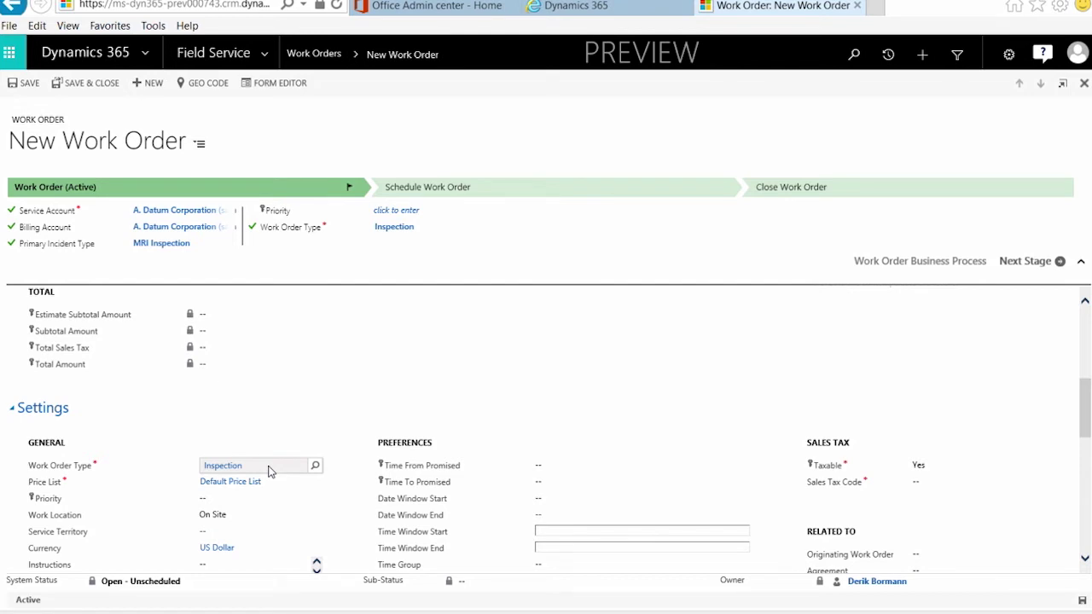
click(316, 468)
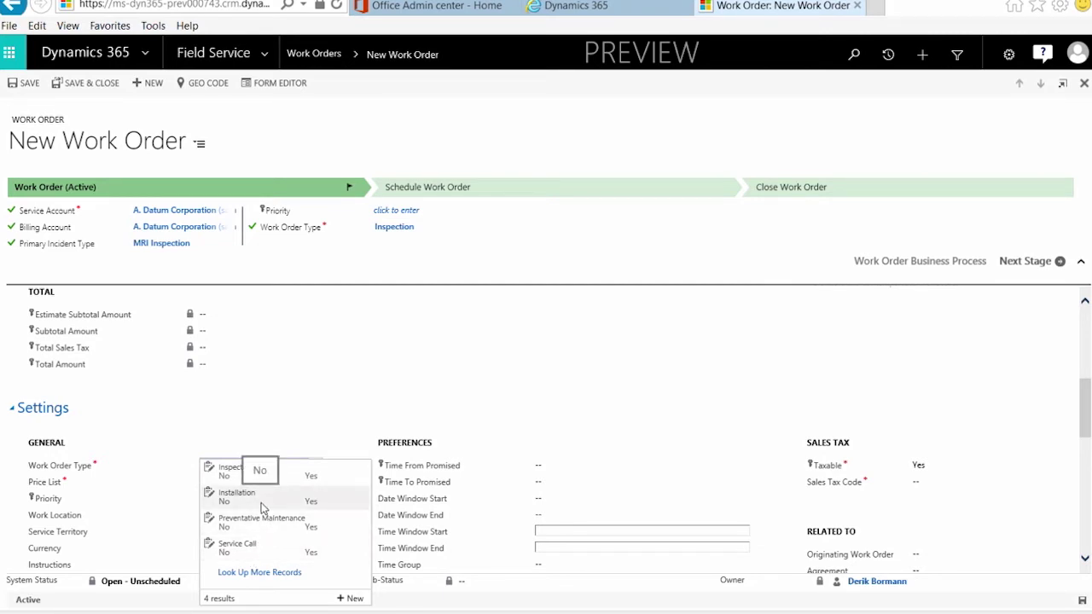
click(272, 474)
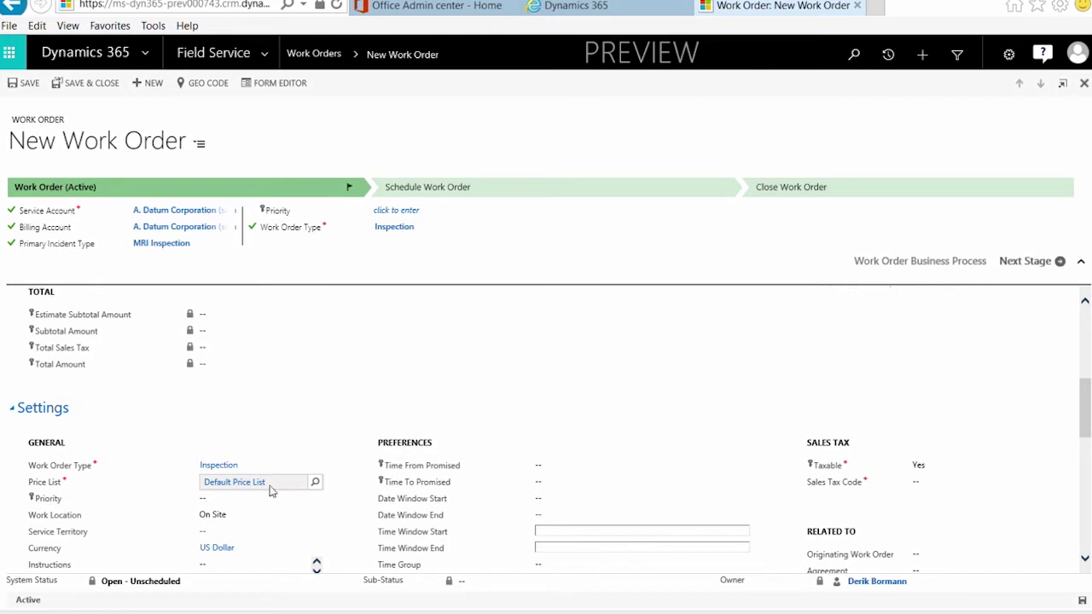
- Keep the Work Location as On Site and set the Service Territory to WA
scroll(263, 514, down, 1)
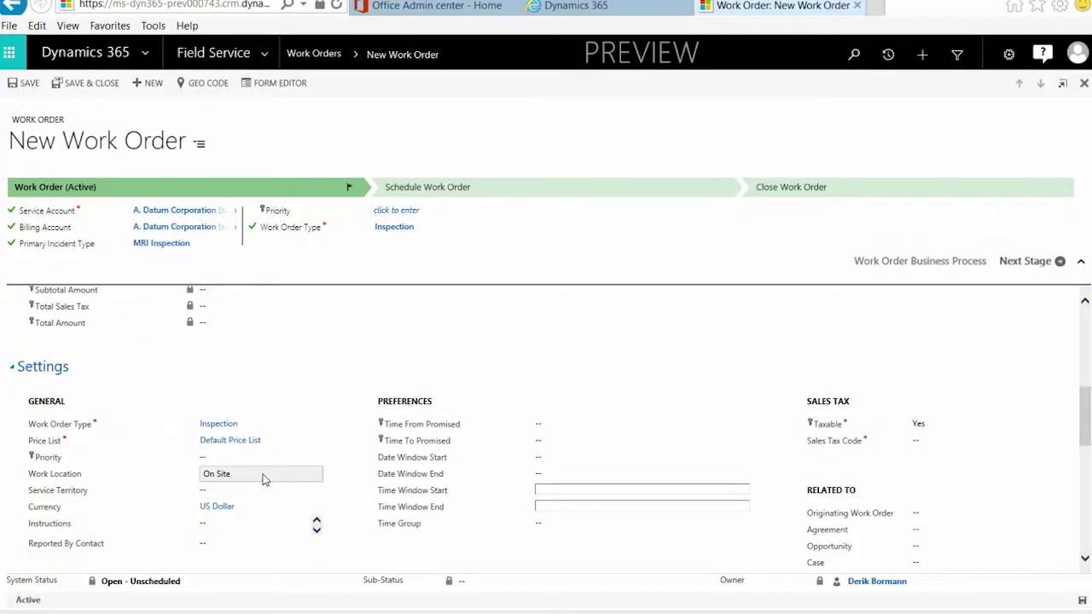
click(262, 479)
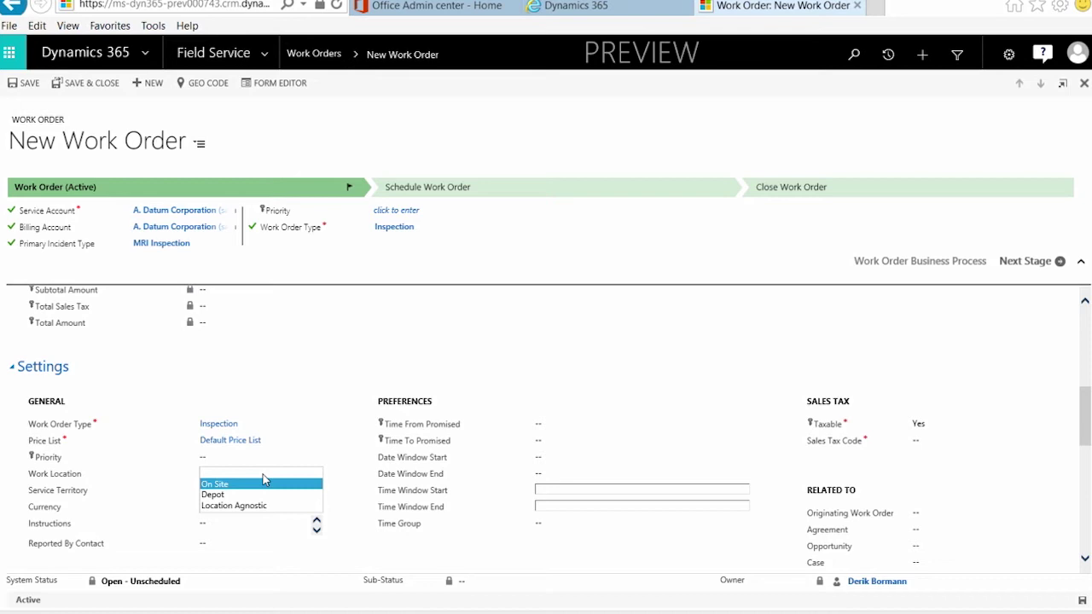
click(256, 484)
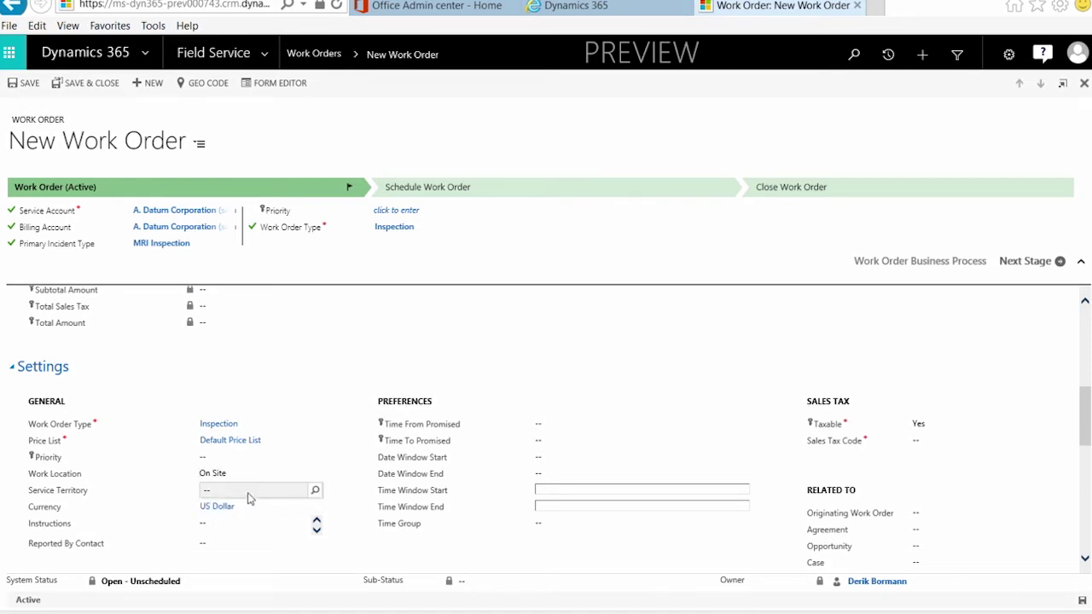
click(250, 493)
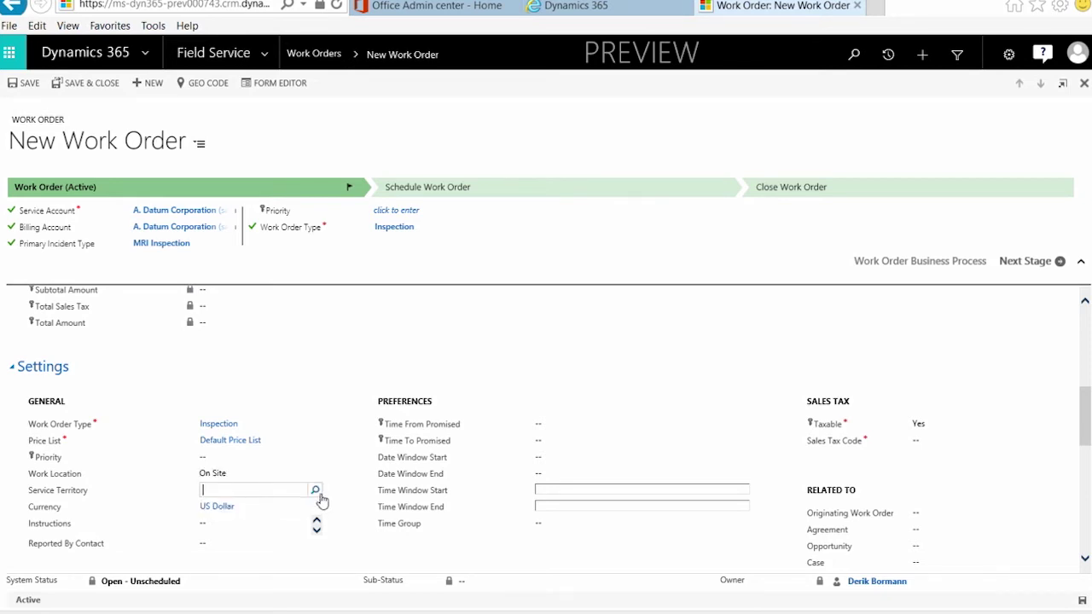
click(315, 492)
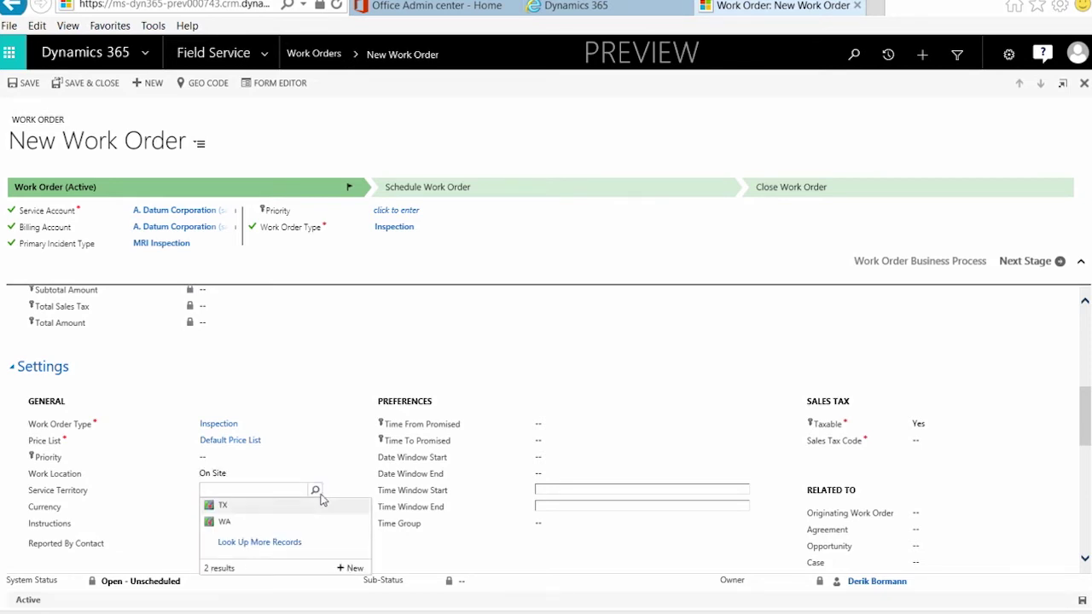
click(241, 529)
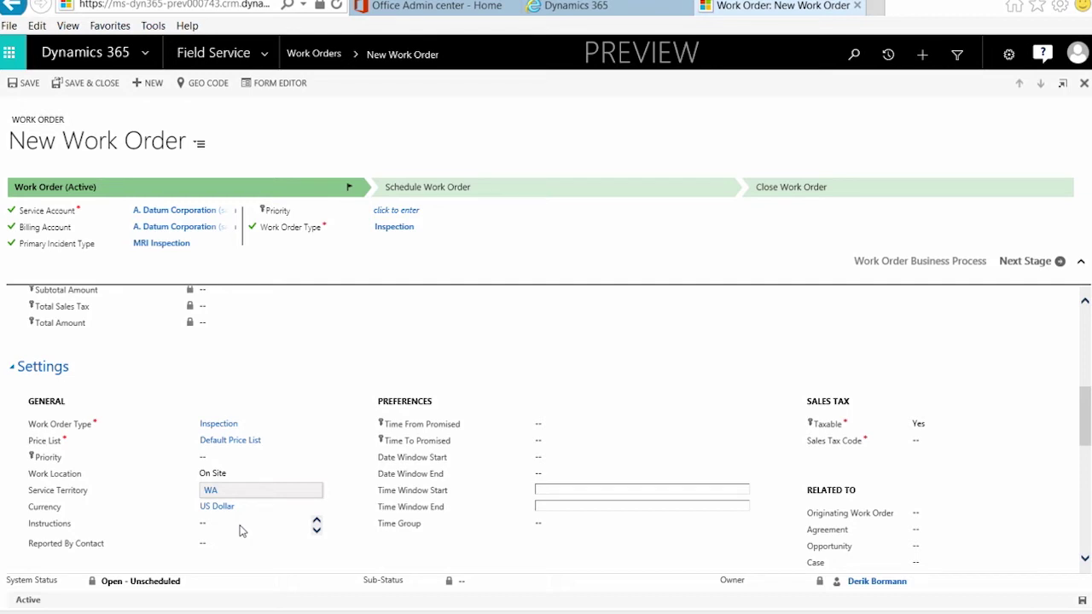
- Set Taxable to No in the work order's Sales Tax settings
scroll(358, 474, down, 1)
scroll(358, 473, up, 1)
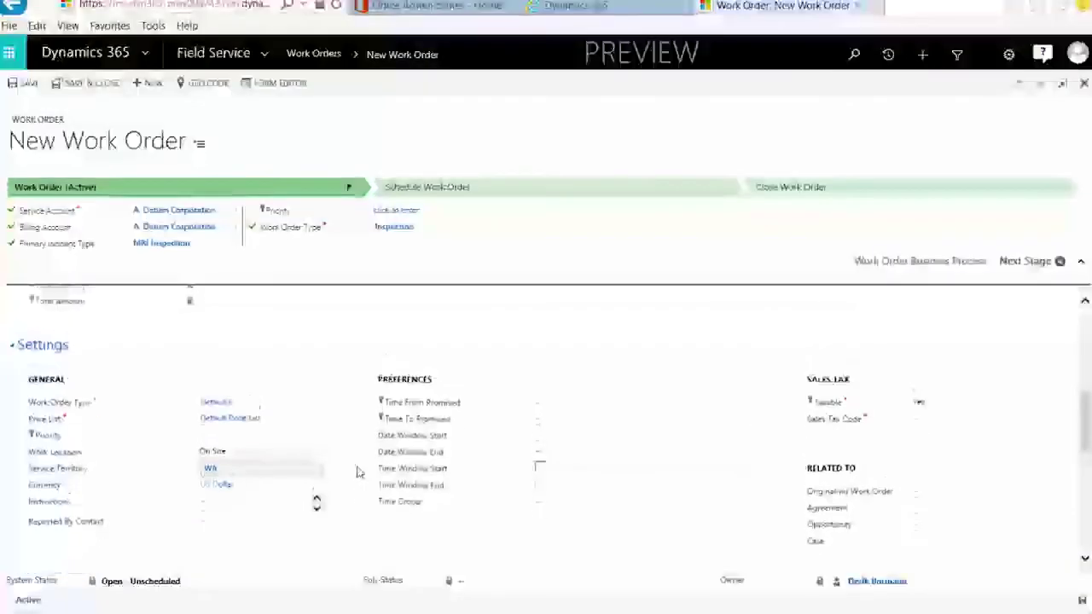
click(957, 408)
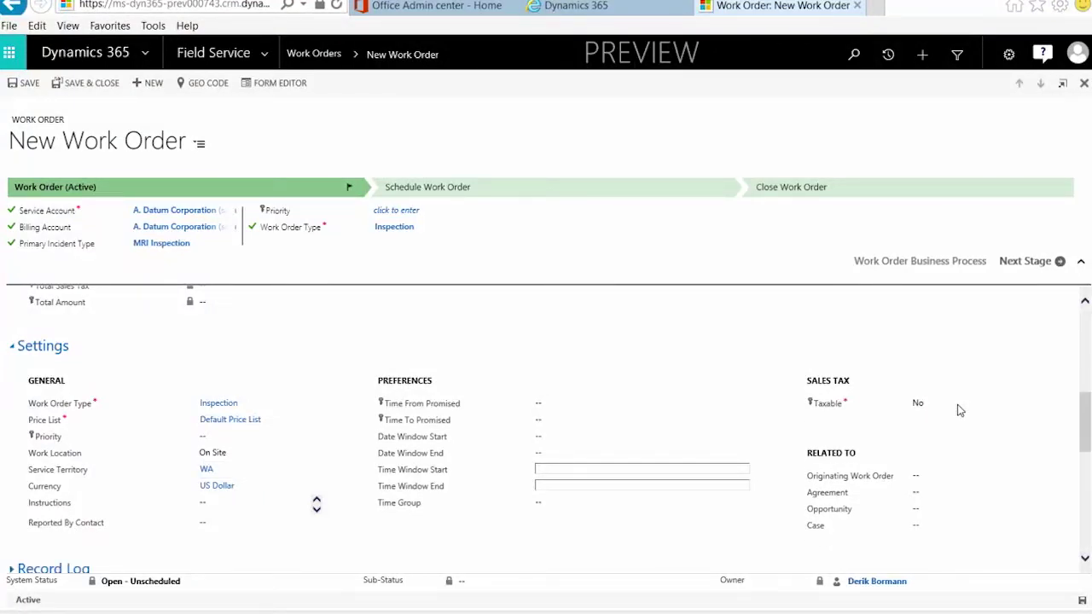
click(958, 409)
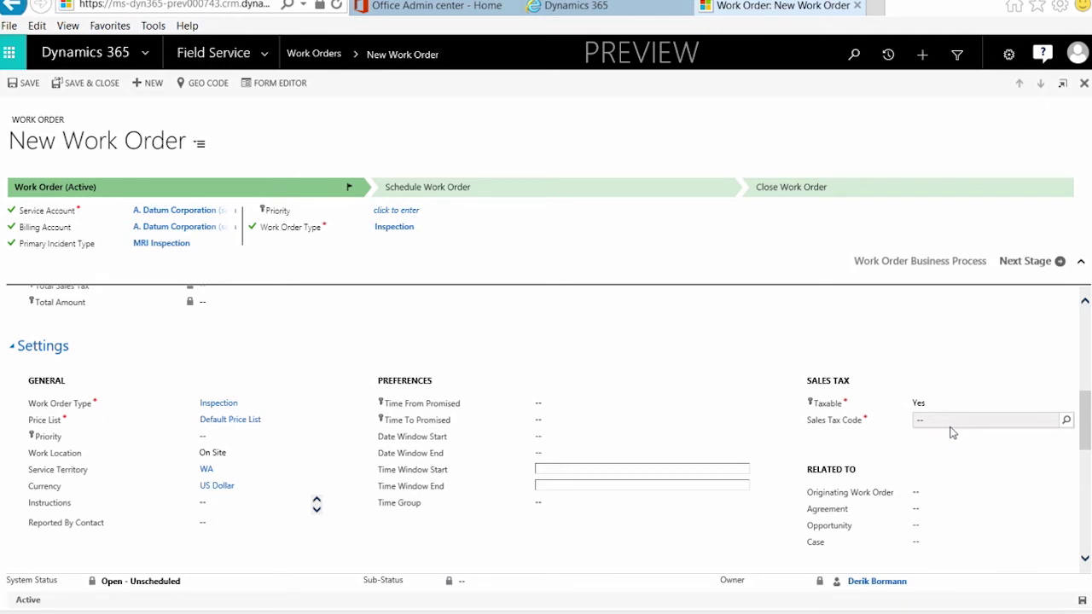
click(952, 405)
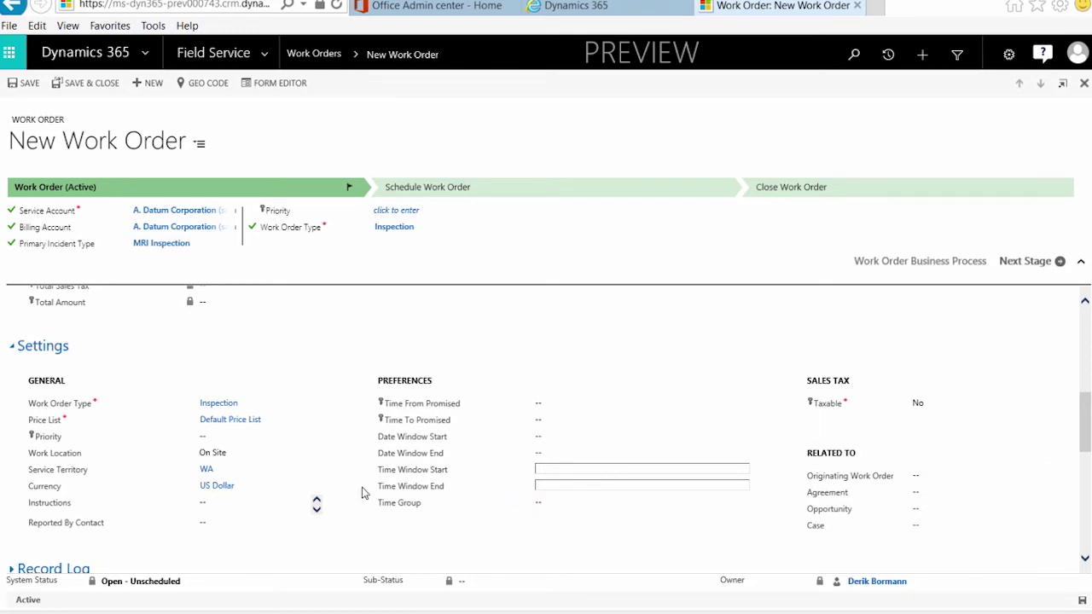
- Examine the work order's Address section and the Record Log, Service Tasks, Products and Services sections above it
scroll(361, 492, down, 1)
scroll(362, 492, down, 3)
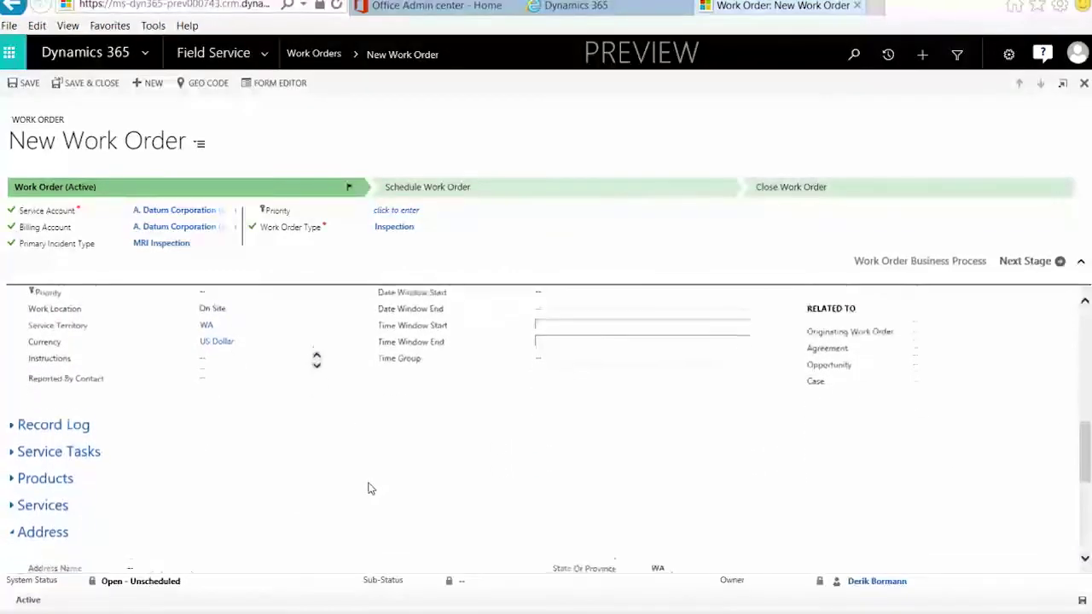
scroll(372, 485, down, 2)
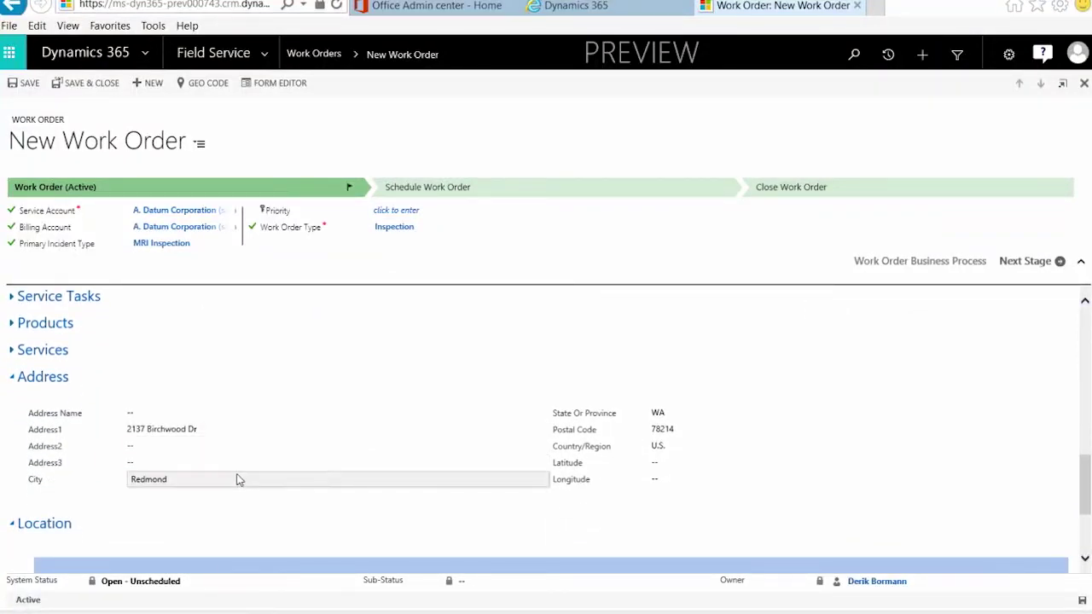
scroll(239, 467, down, 1)
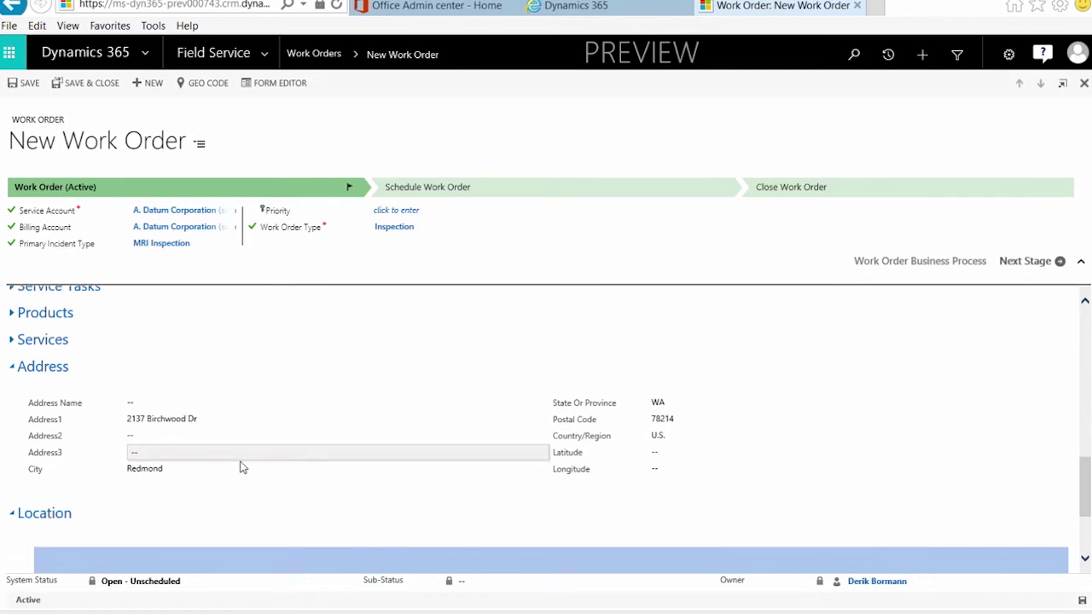
scroll(241, 467, down, 1)
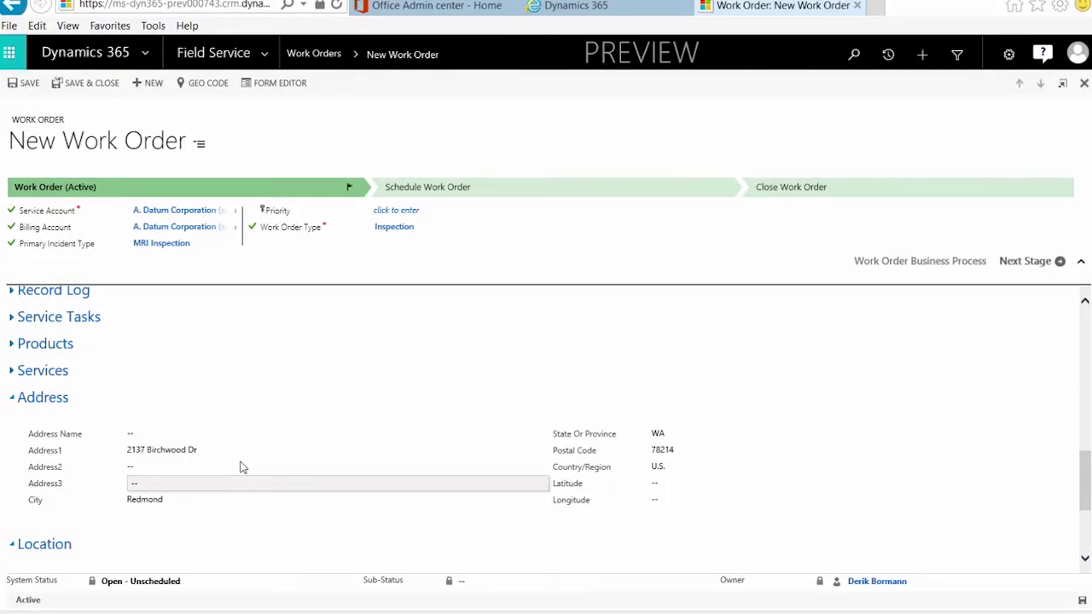
scroll(239, 465, up, 1)
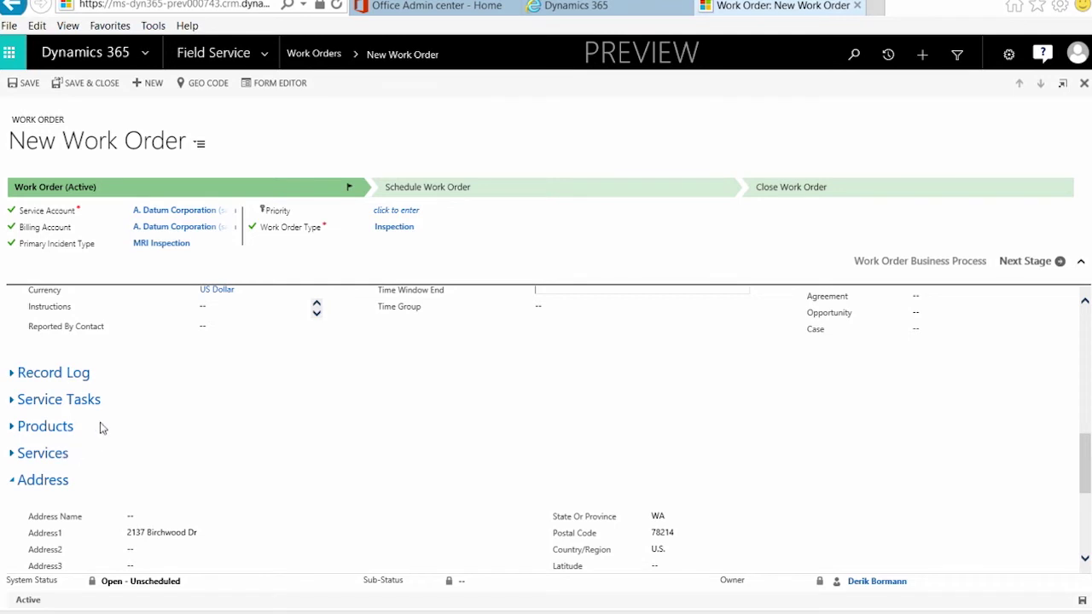
- Save the new MRI Inspection work order for A. Datum Corporation
scroll(128, 422, up, 1)
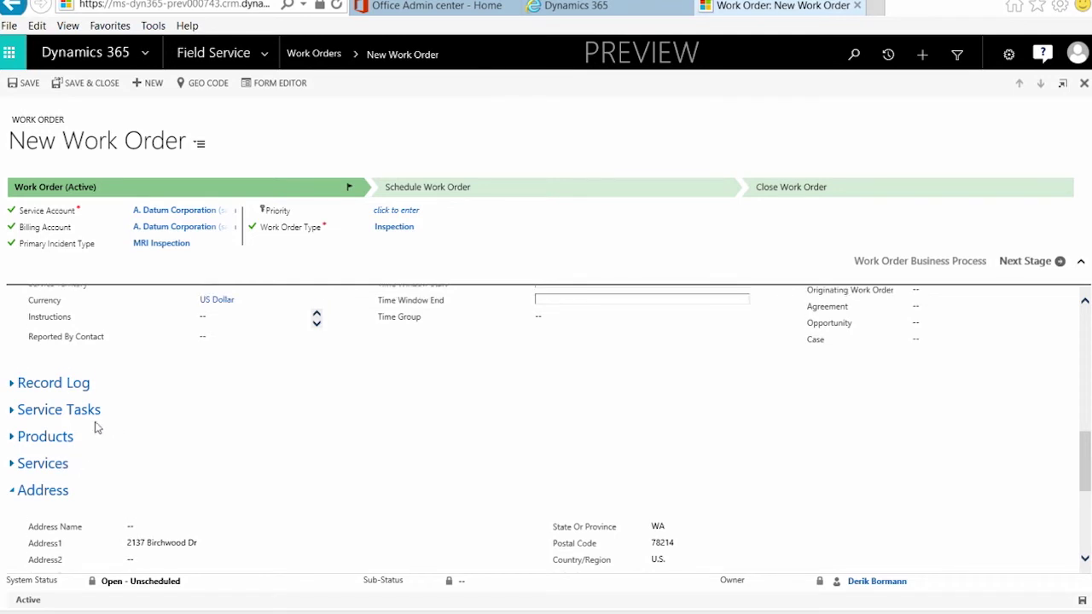
click(32, 90)
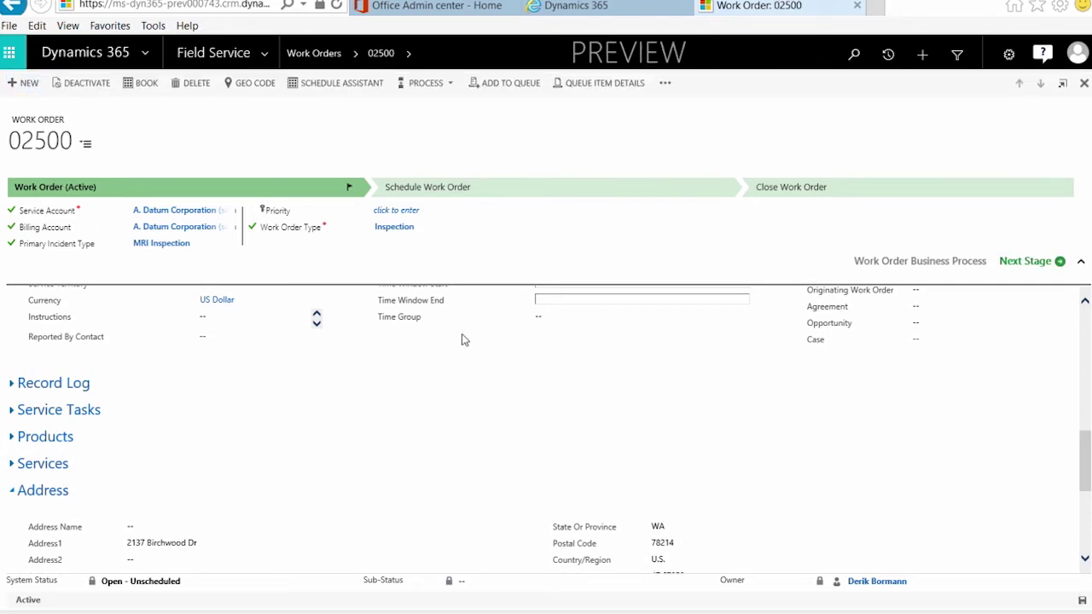
- Check the saved work order's Service Tasks, Products and Services sections, its primary incident and its totals
click(13, 410)
click(13, 413)
click(13, 439)
click(13, 439)
click(12, 465)
click(12, 466)
scroll(185, 446, up, 5)
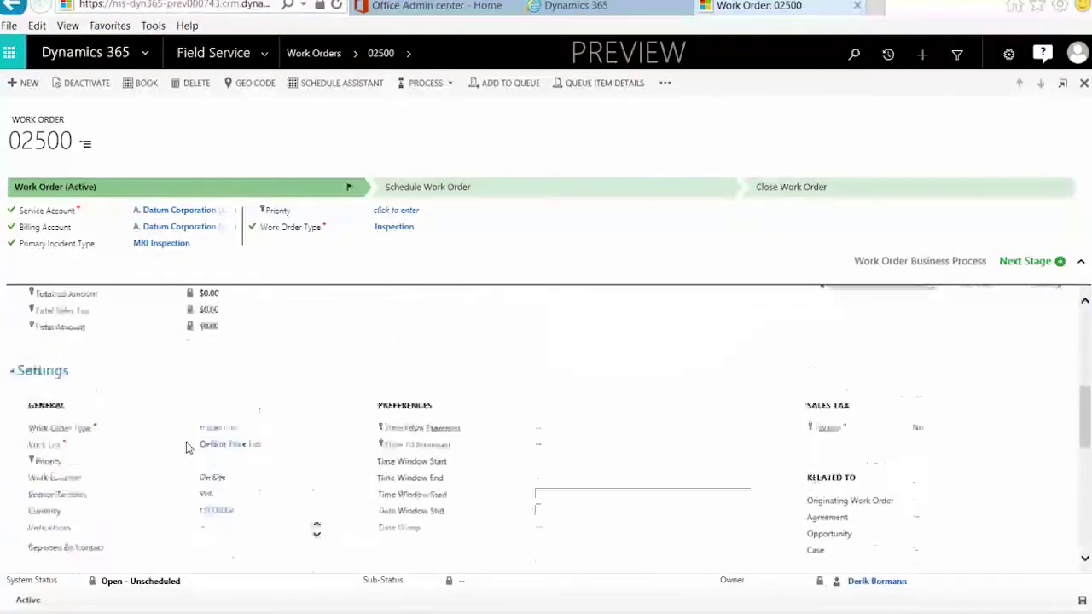
scroll(222, 535, down, 1)
scroll(223, 525, up, 3)
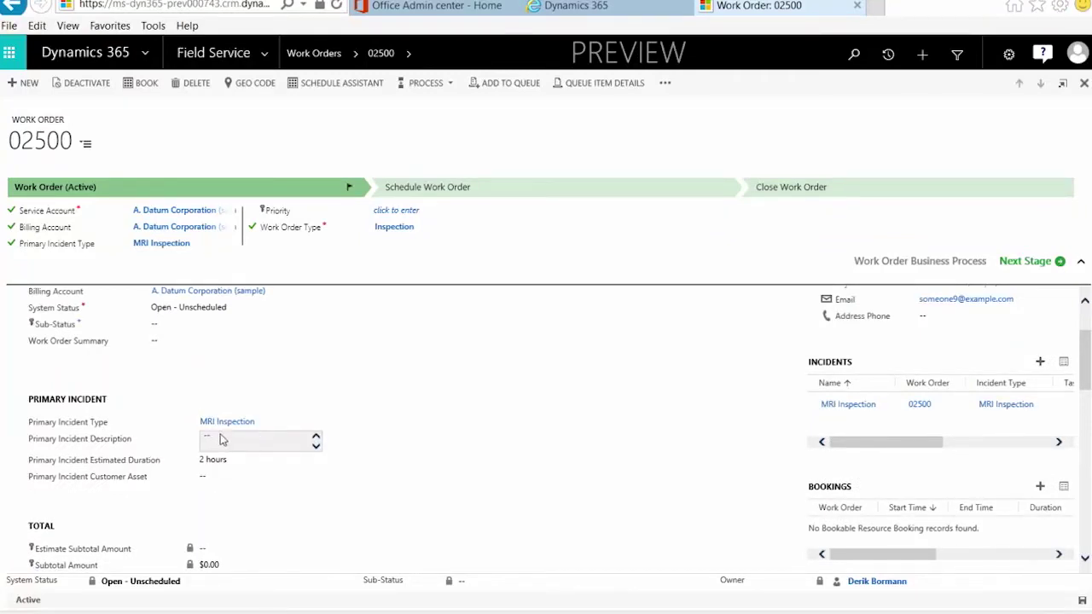
scroll(237, 501, down, 3)
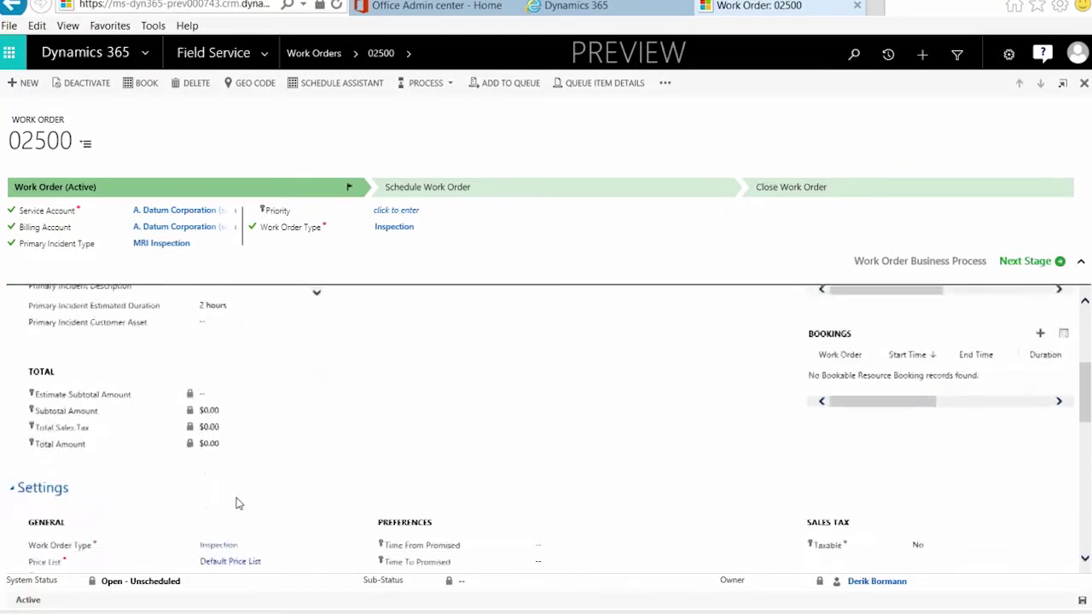
scroll(238, 504, up, 2)
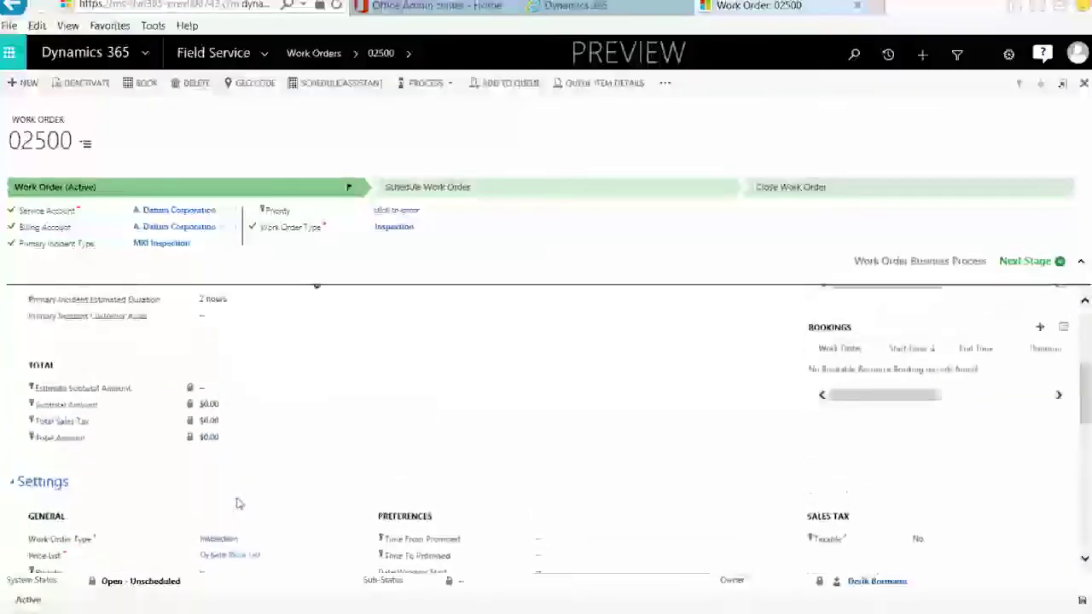
- Return to the Active Work Orders list and reopen the new A. Datum Corporation MRI Inspection work order
click(332, 56)
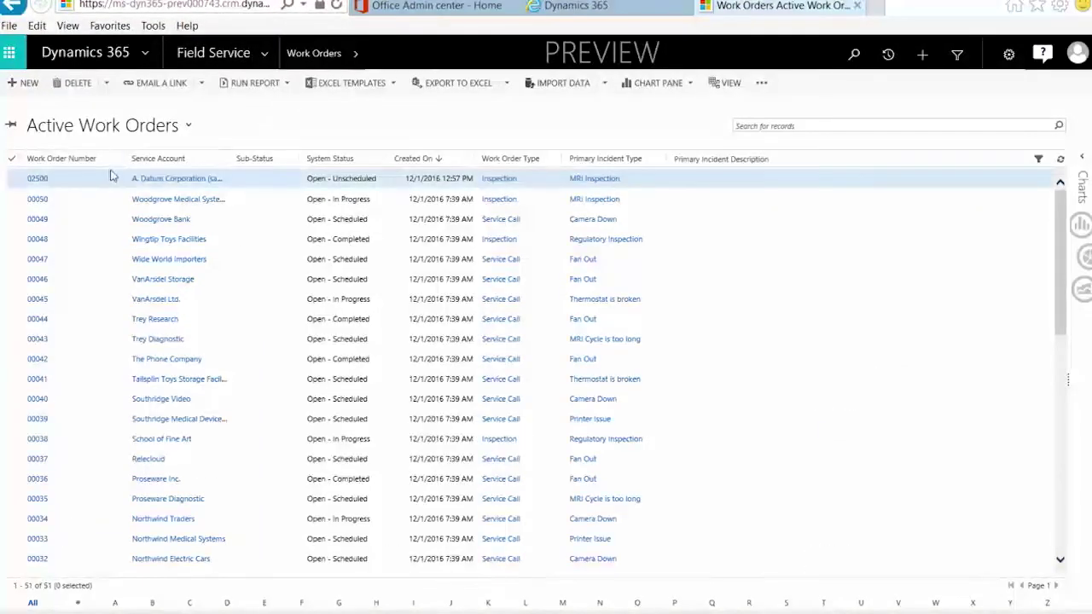
click(101, 184)
double_click(101, 185)
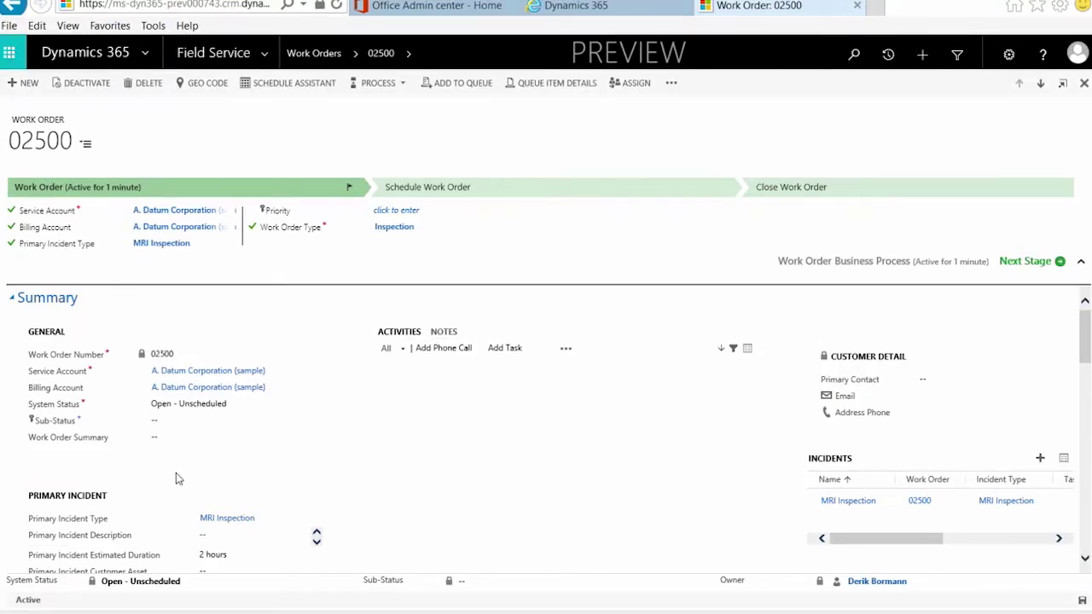
- Review the estimated durations in the work order's Service Tasks section, and collapse the section again
scroll(256, 431, down, 1)
scroll(256, 431, down, 5)
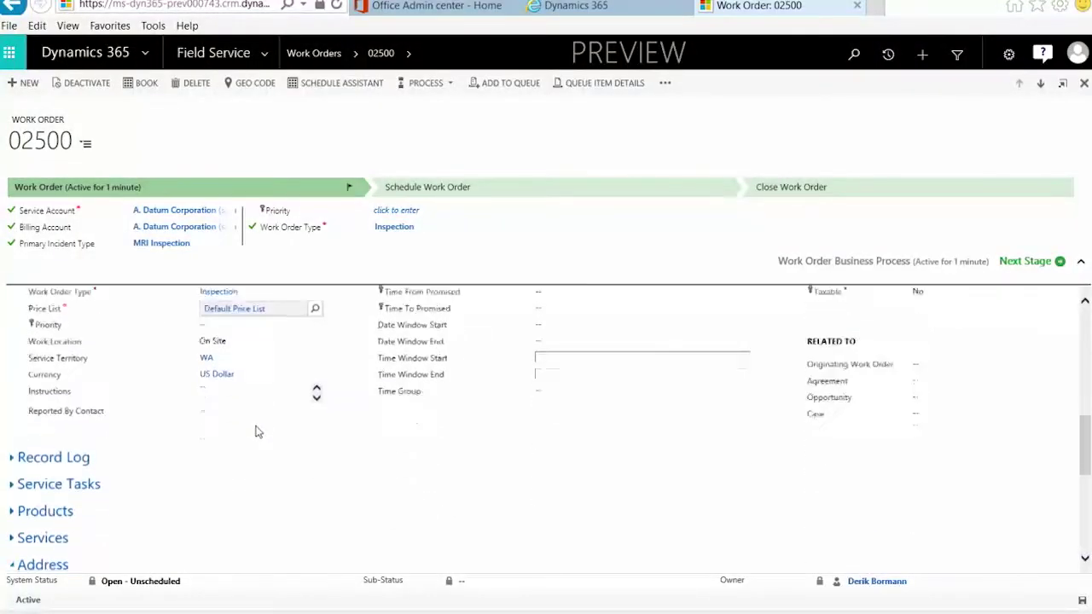
click(13, 473)
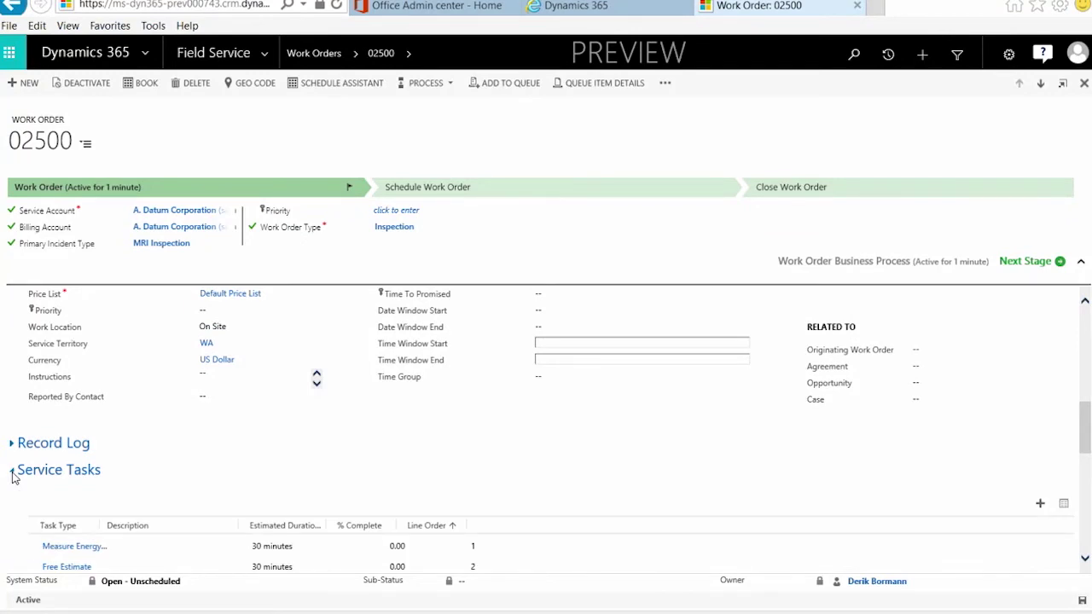
scroll(140, 476, down, 1)
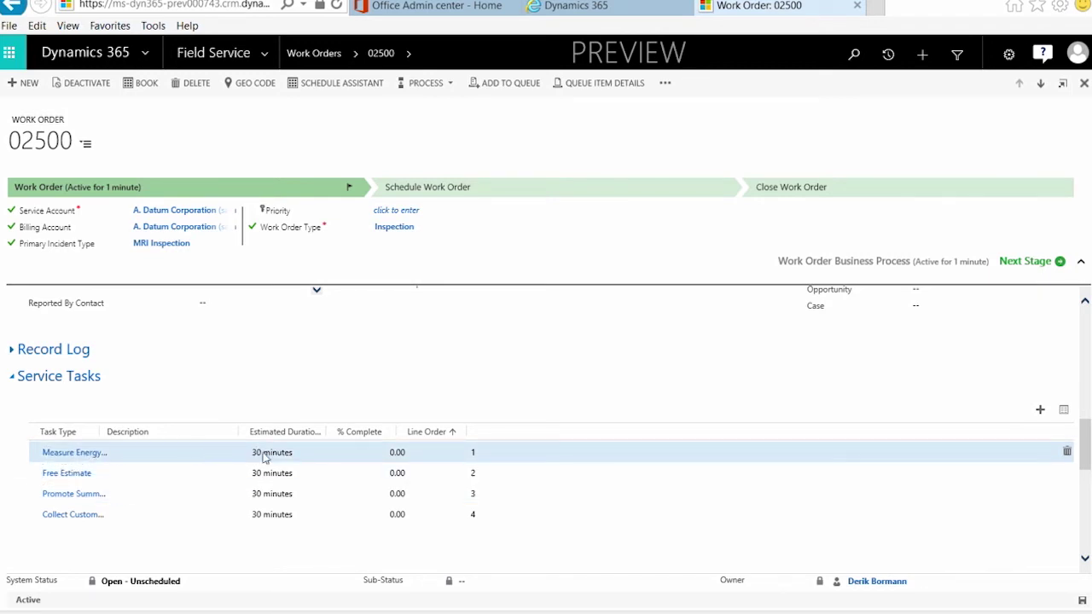
click(308, 501)
click(13, 378)
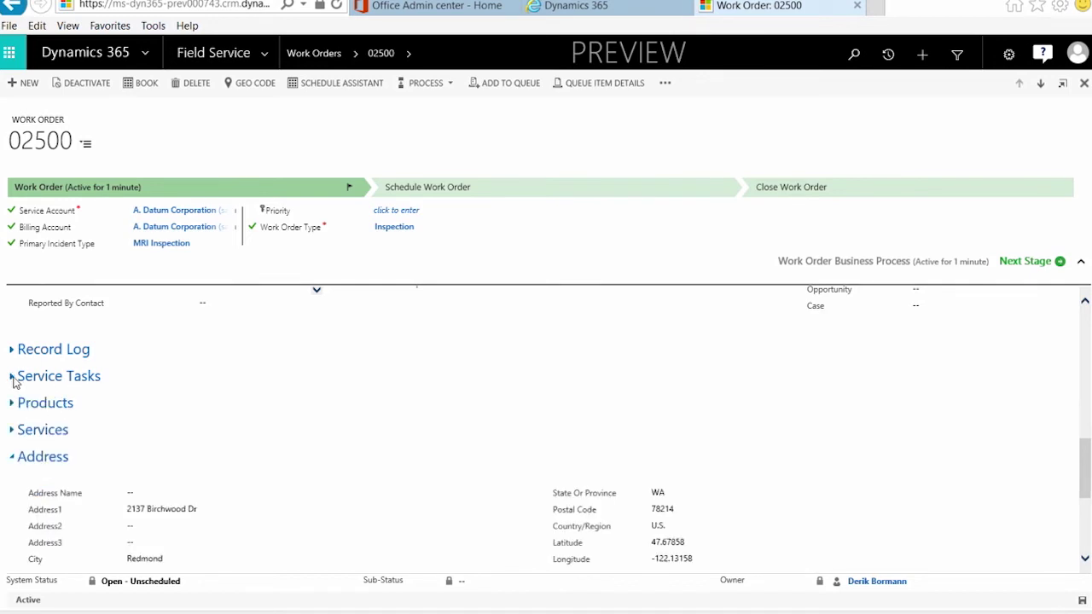
- Review the product lines on the work order, collapse them, and show its Services section
click(12, 403)
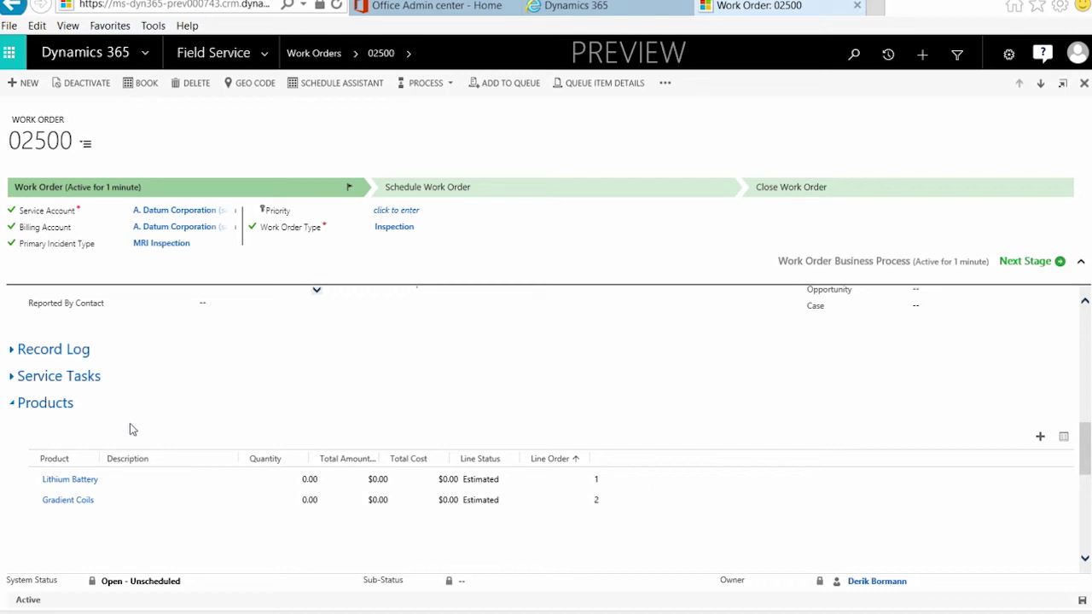
click(282, 484)
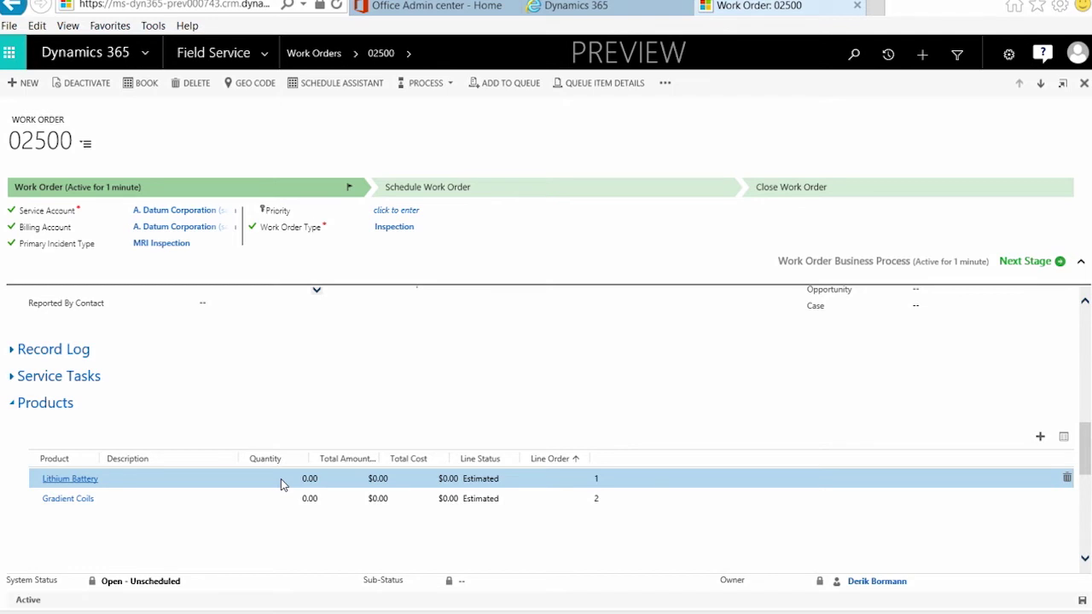
click(11, 402)
click(14, 431)
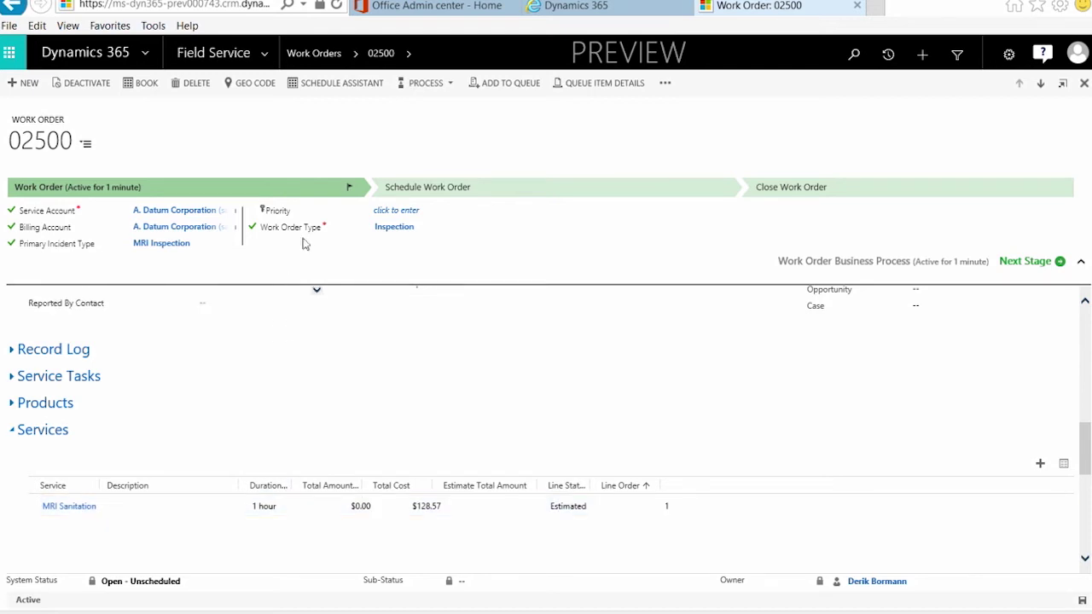
- View the requirement characteristics associated with the work order
click(409, 54)
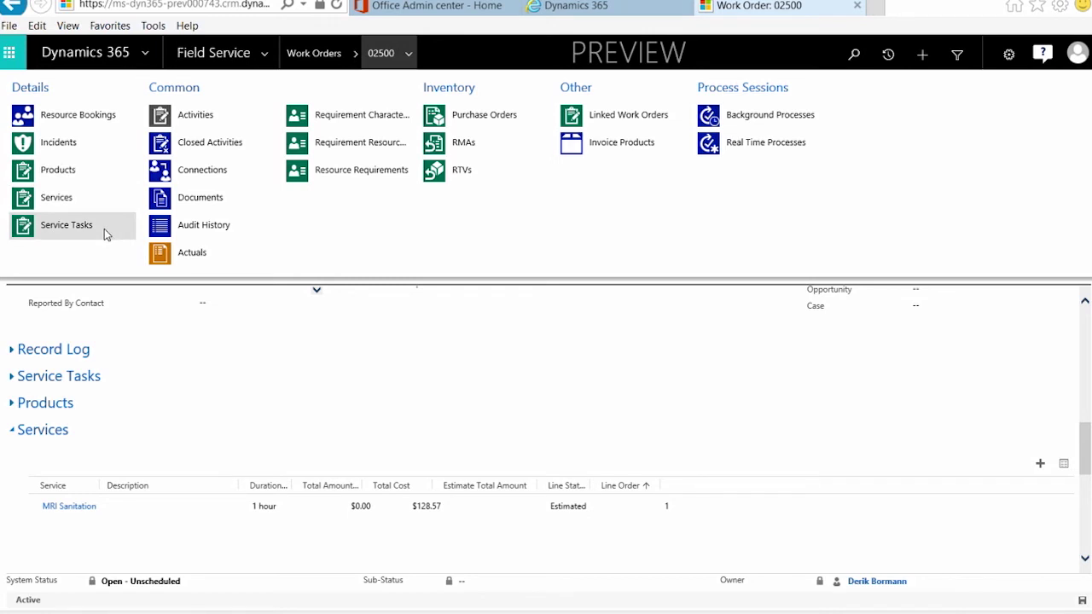
click(335, 126)
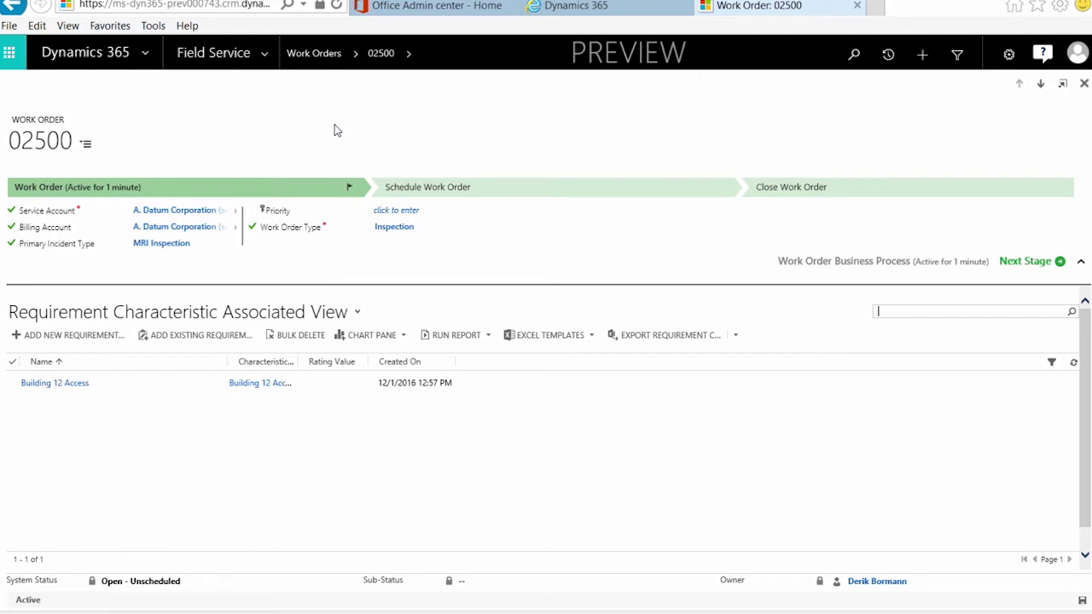
- Open the opportunity "6 orders of Product SKU JJ202 (sample)" and try to convert it to a work order
click(271, 68)
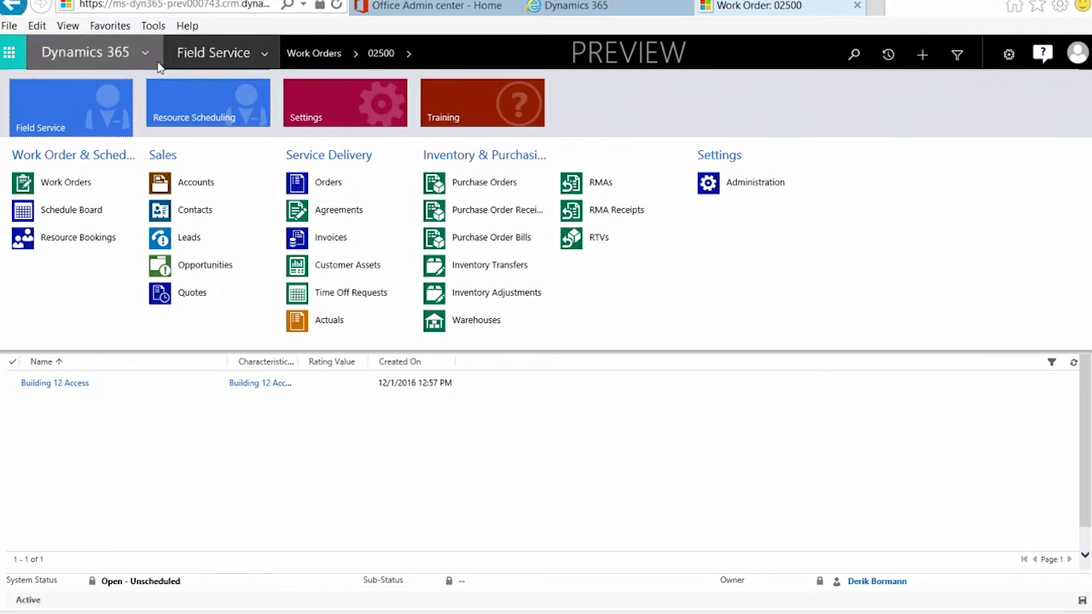
click(221, 269)
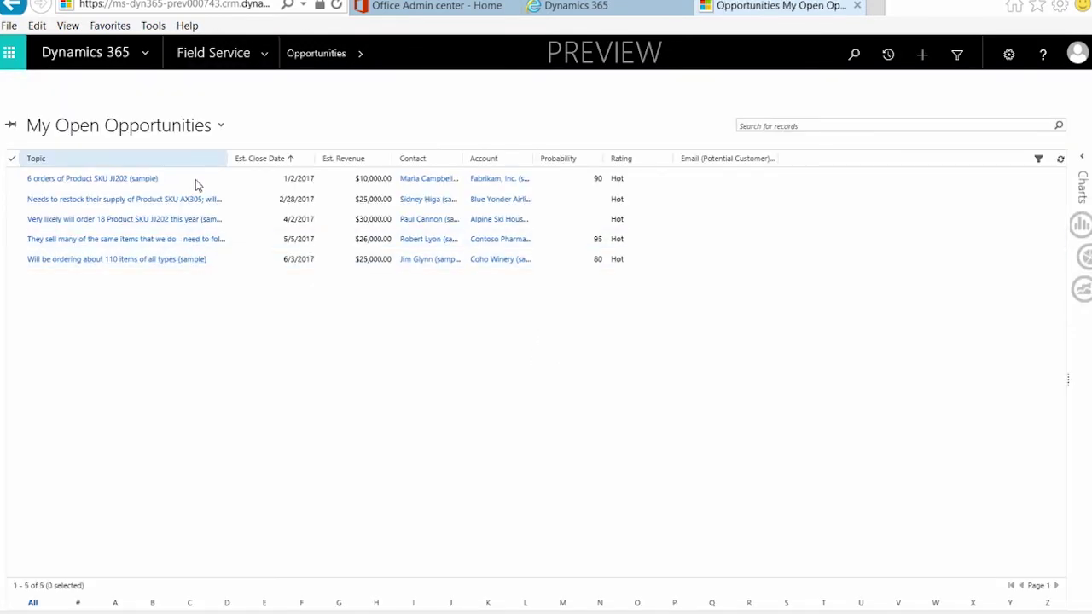
click(197, 182)
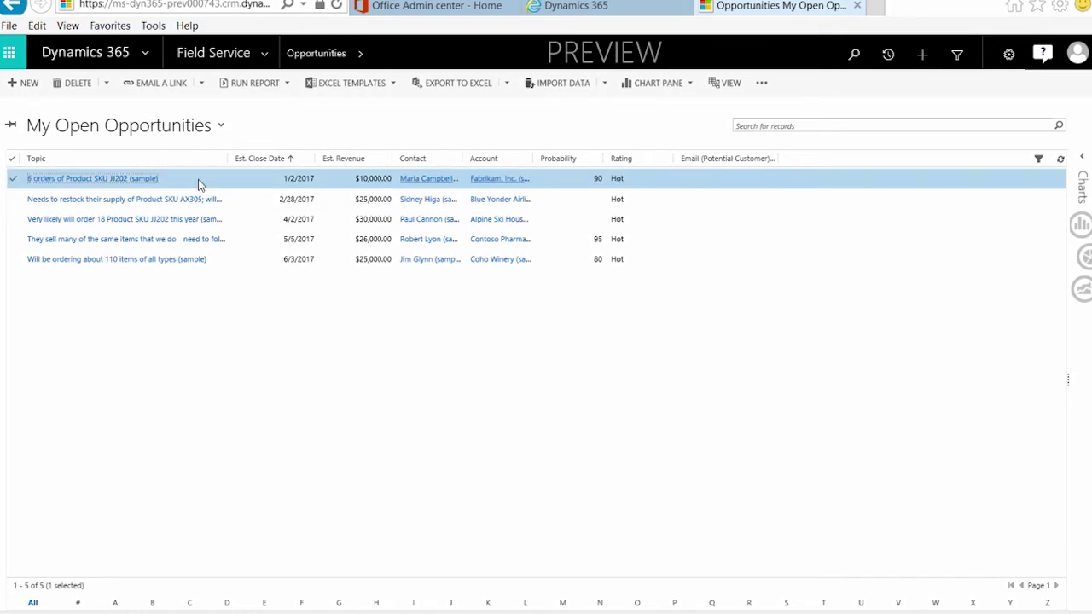
double_click(199, 185)
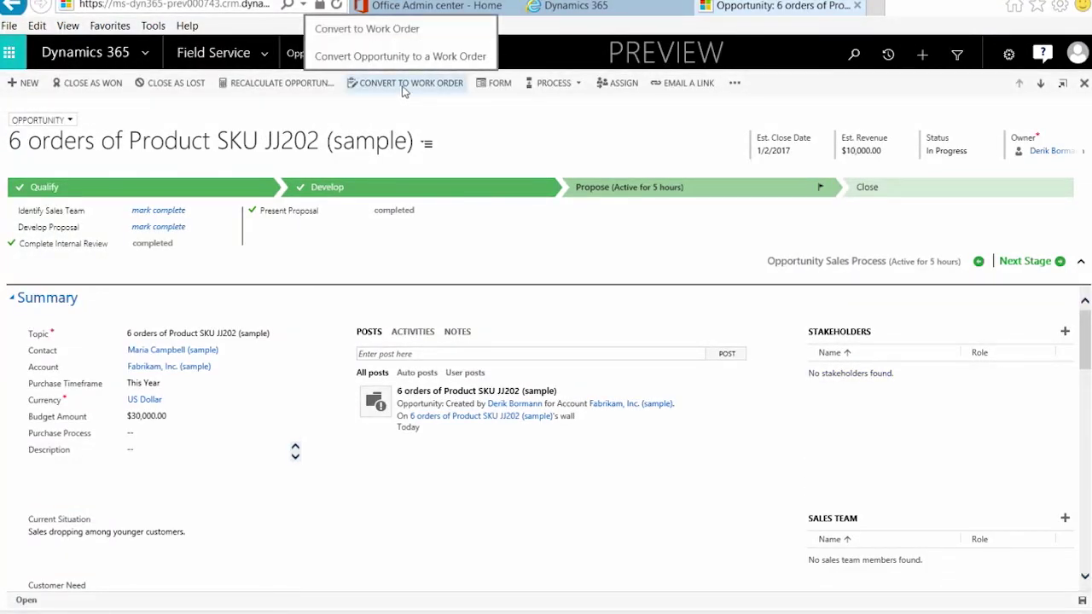
click(402, 83)
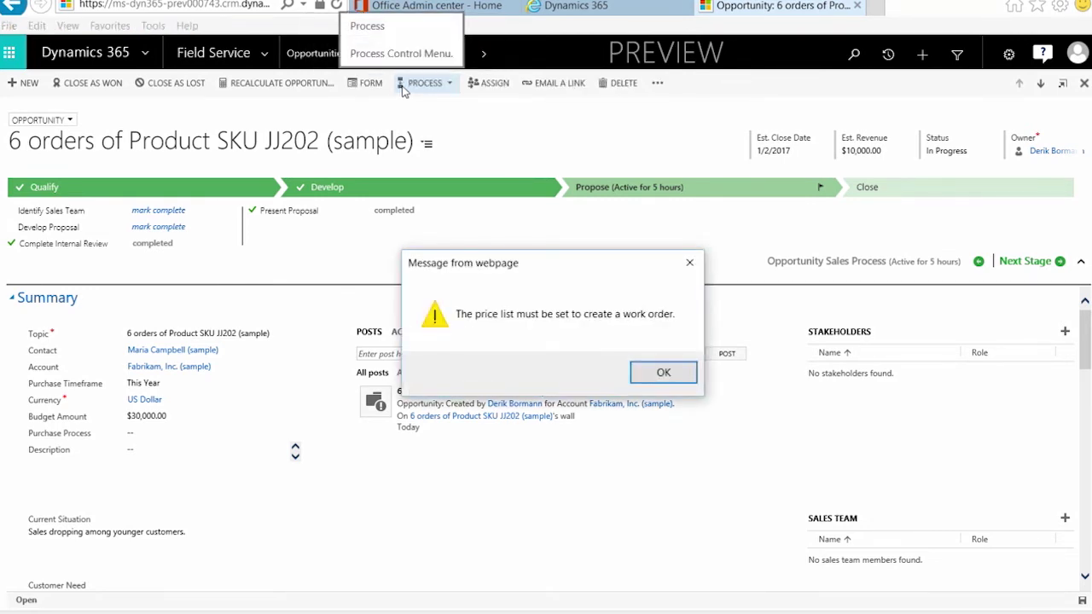
click(663, 372)
- Set the opportunity's Price List to Default Price List under Product Line Items and save the record
scroll(408, 408, down, 10)
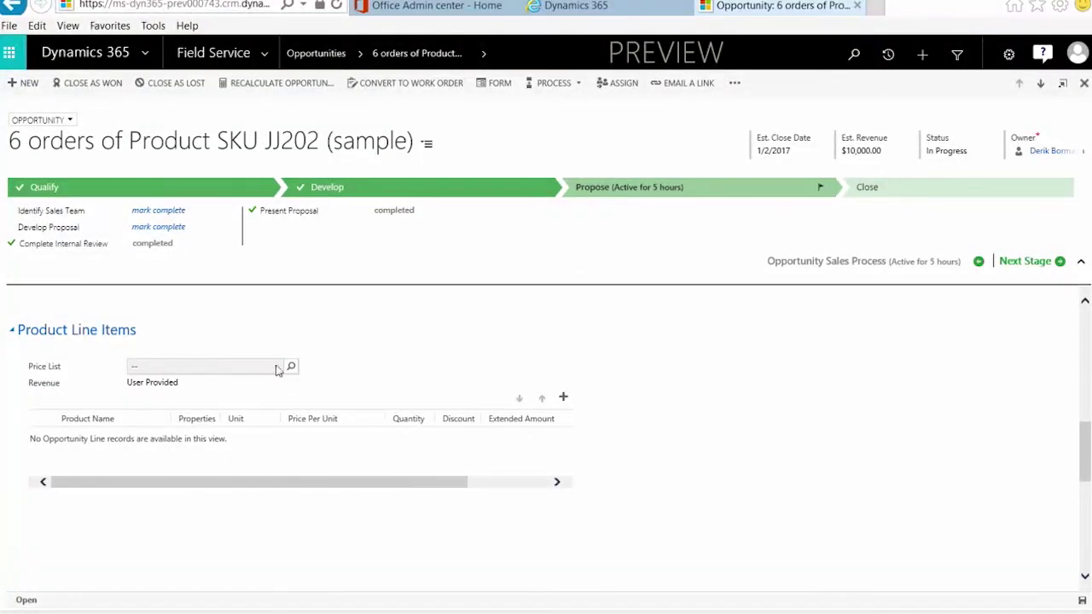
click(291, 367)
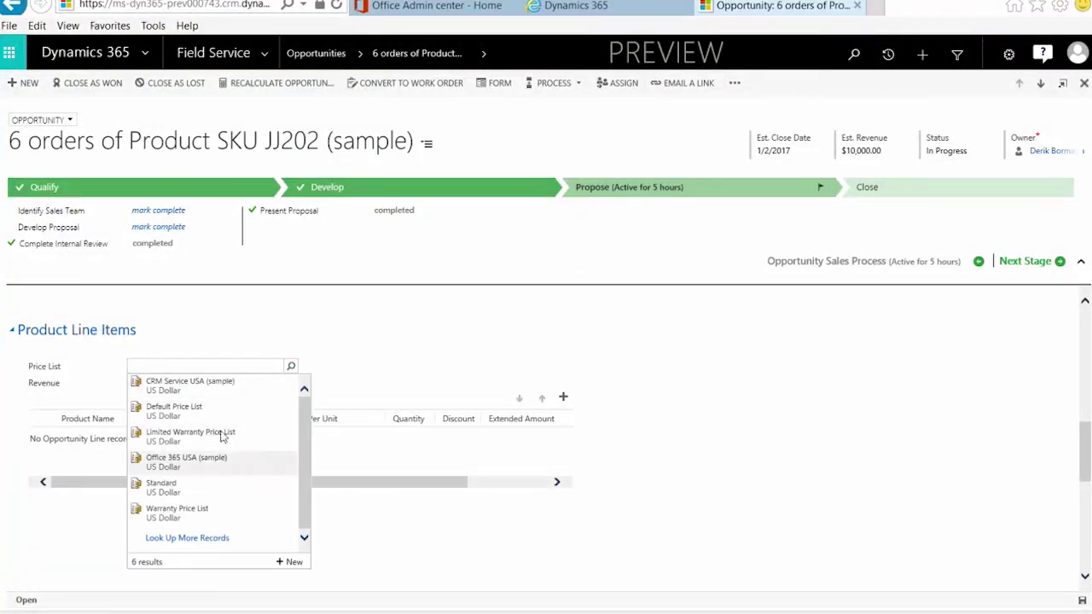
click(214, 408)
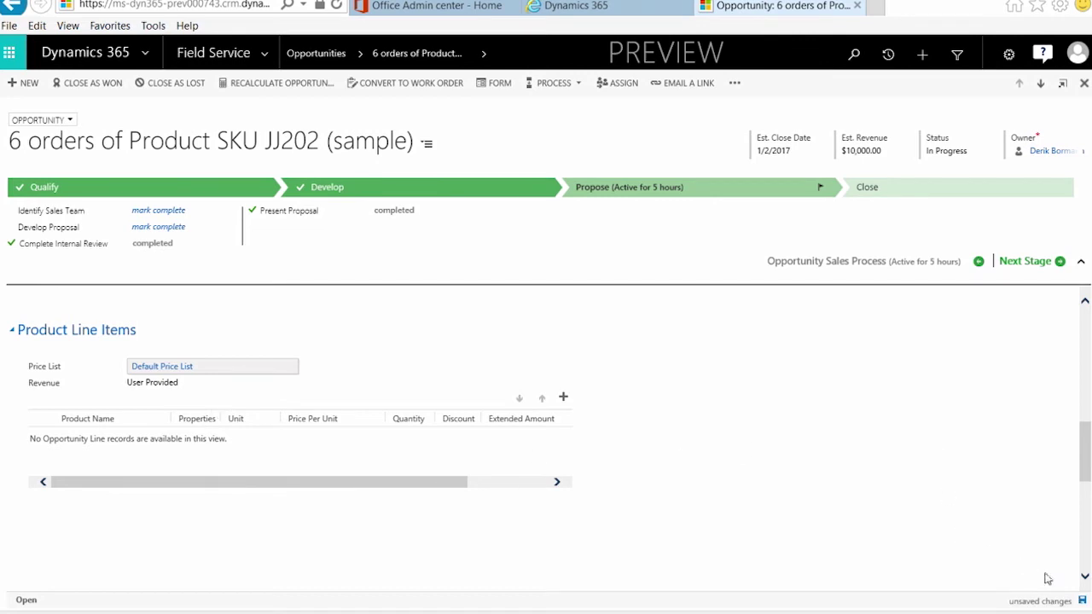
click(1082, 603)
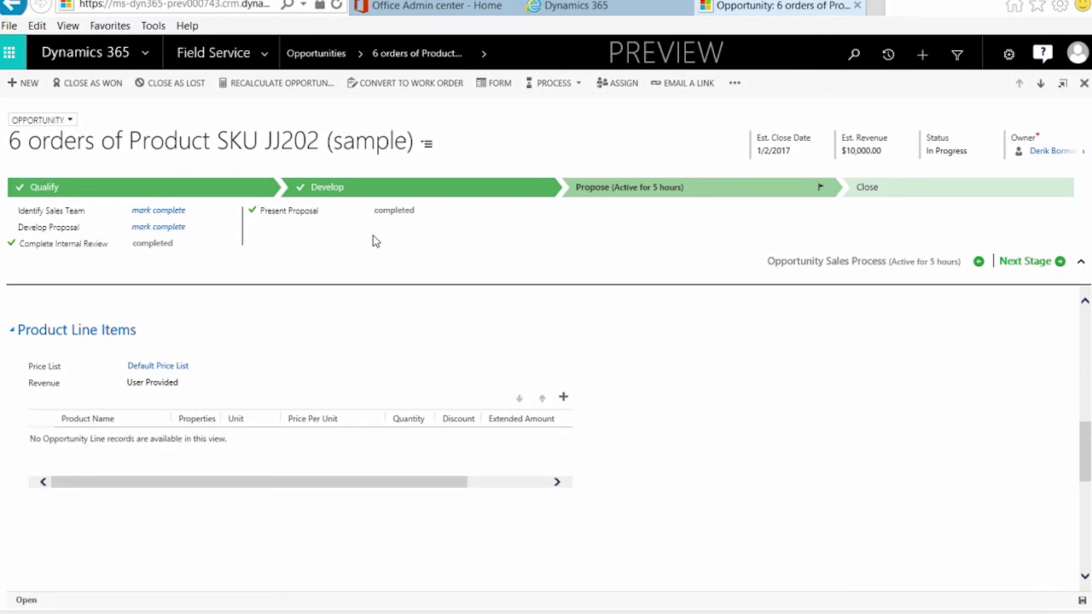
- Try again to convert the opportunity to a work order, and look through its form for the work order type field
click(403, 83)
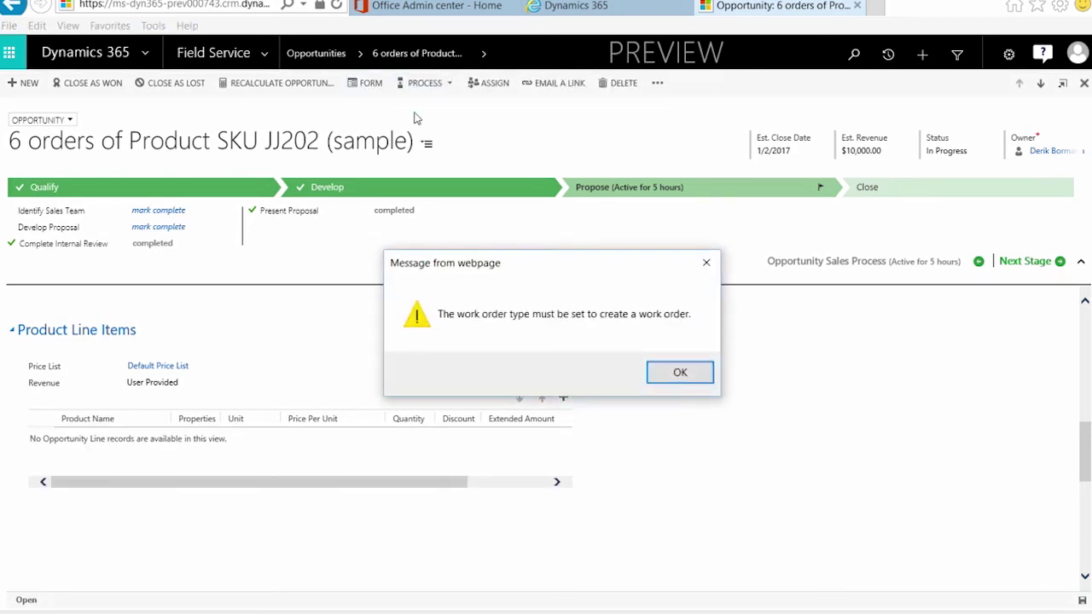
click(680, 375)
scroll(536, 375, up, 10)
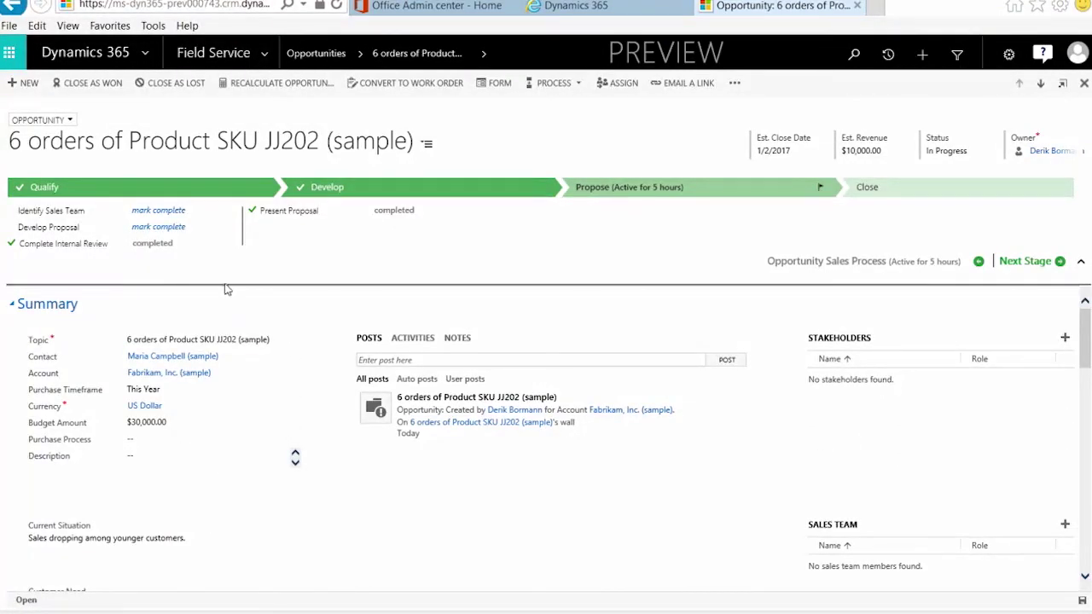
scroll(200, 449, down, 10)
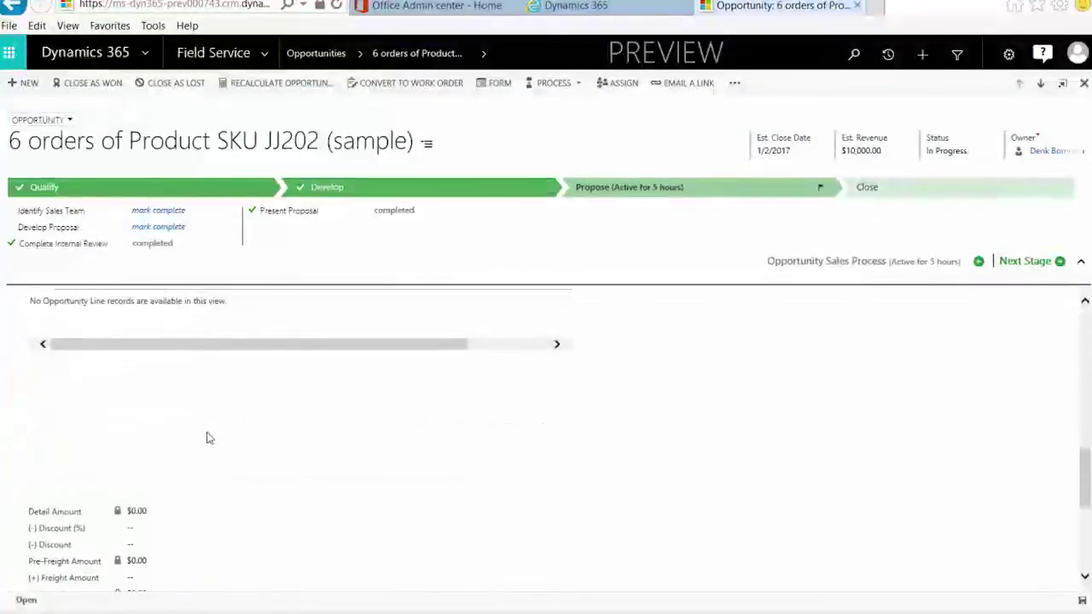
scroll(208, 436, down, 3)
scroll(208, 431, up, 12)
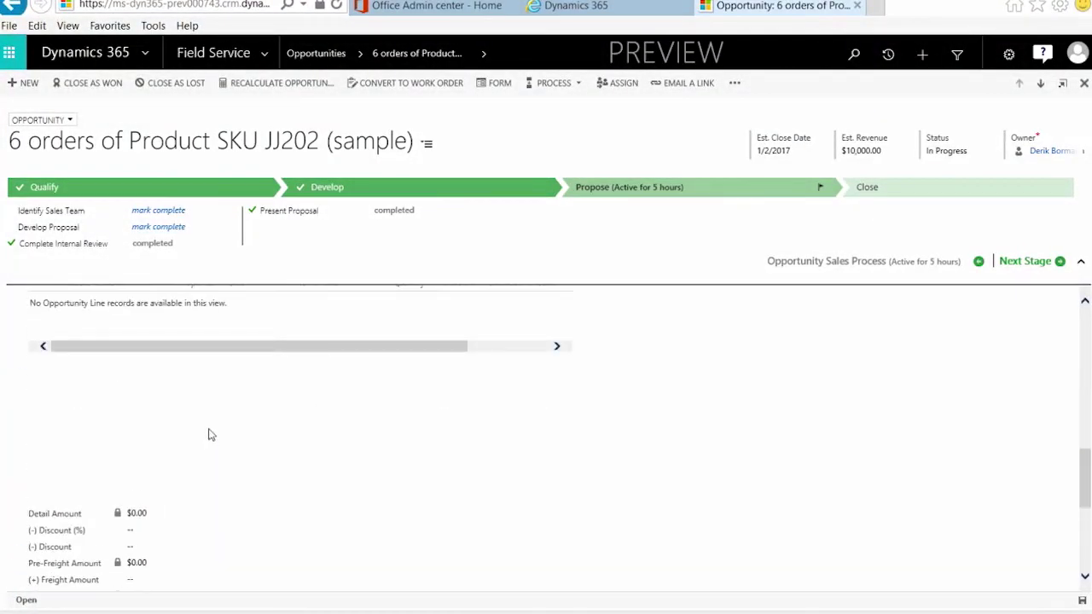
scroll(209, 422, up, 1)
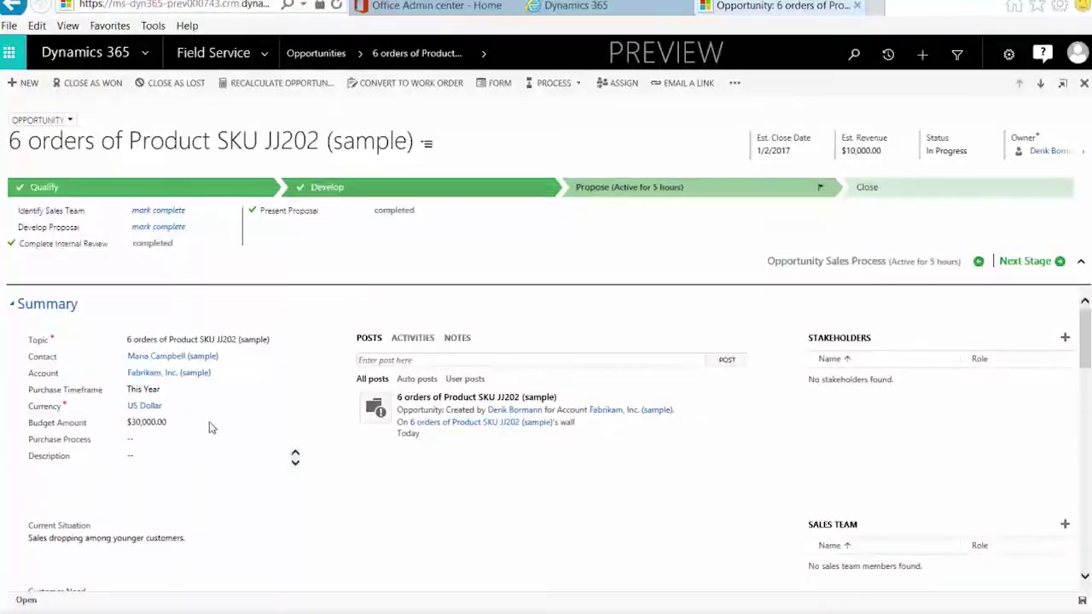